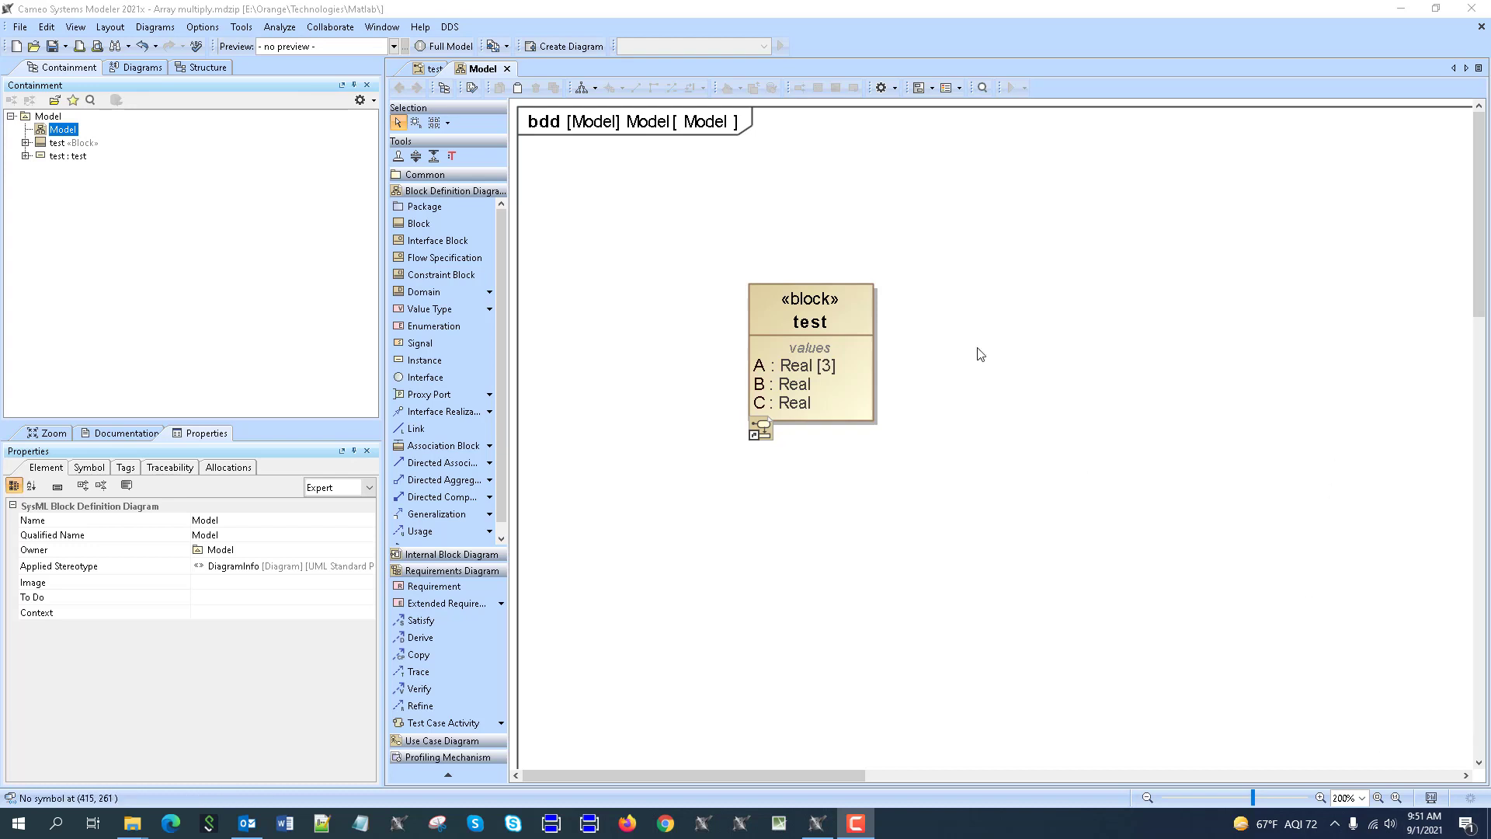
- View the test block's activity diagram, expand the block in the containment tree, and return to the Model diagram
{"action": "double_click", "coordinate": [789, 331]}
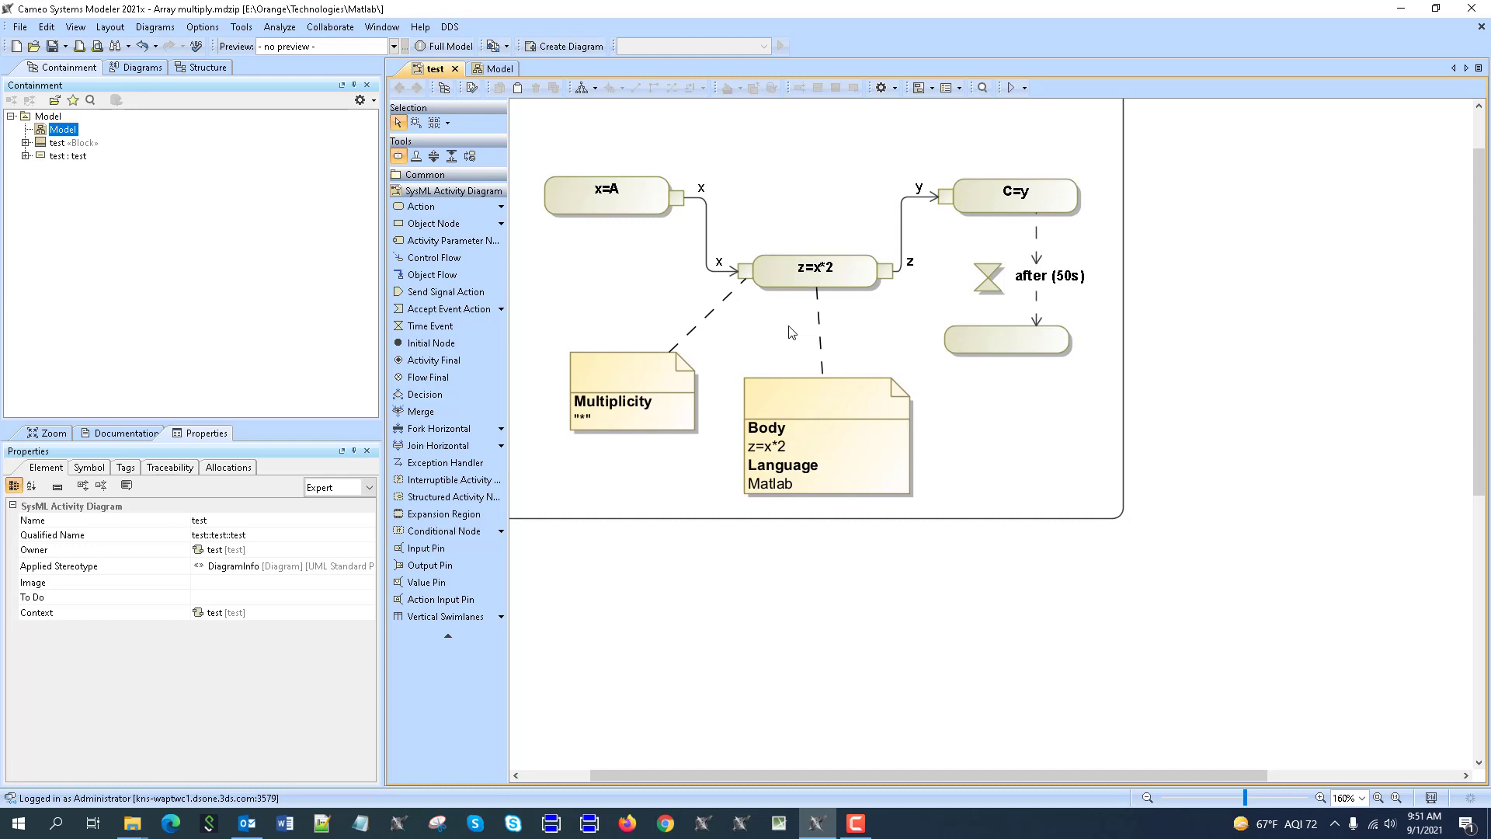
{"action": "left_click", "coordinate": [25, 143]}
{"action": "left_click", "coordinate": [476, 71]}
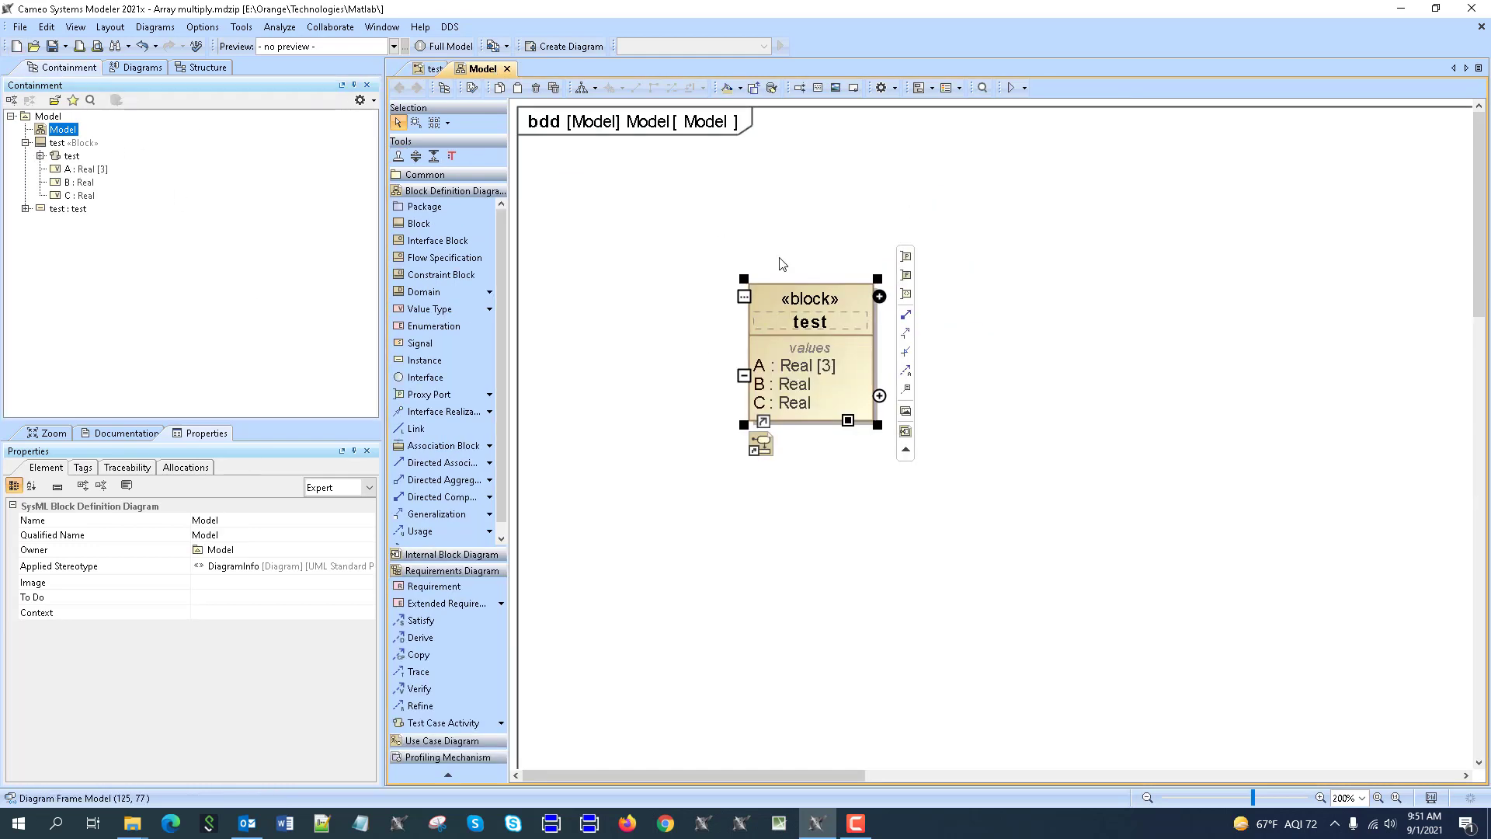
{"action": "left_click", "coordinate": [828, 367]}
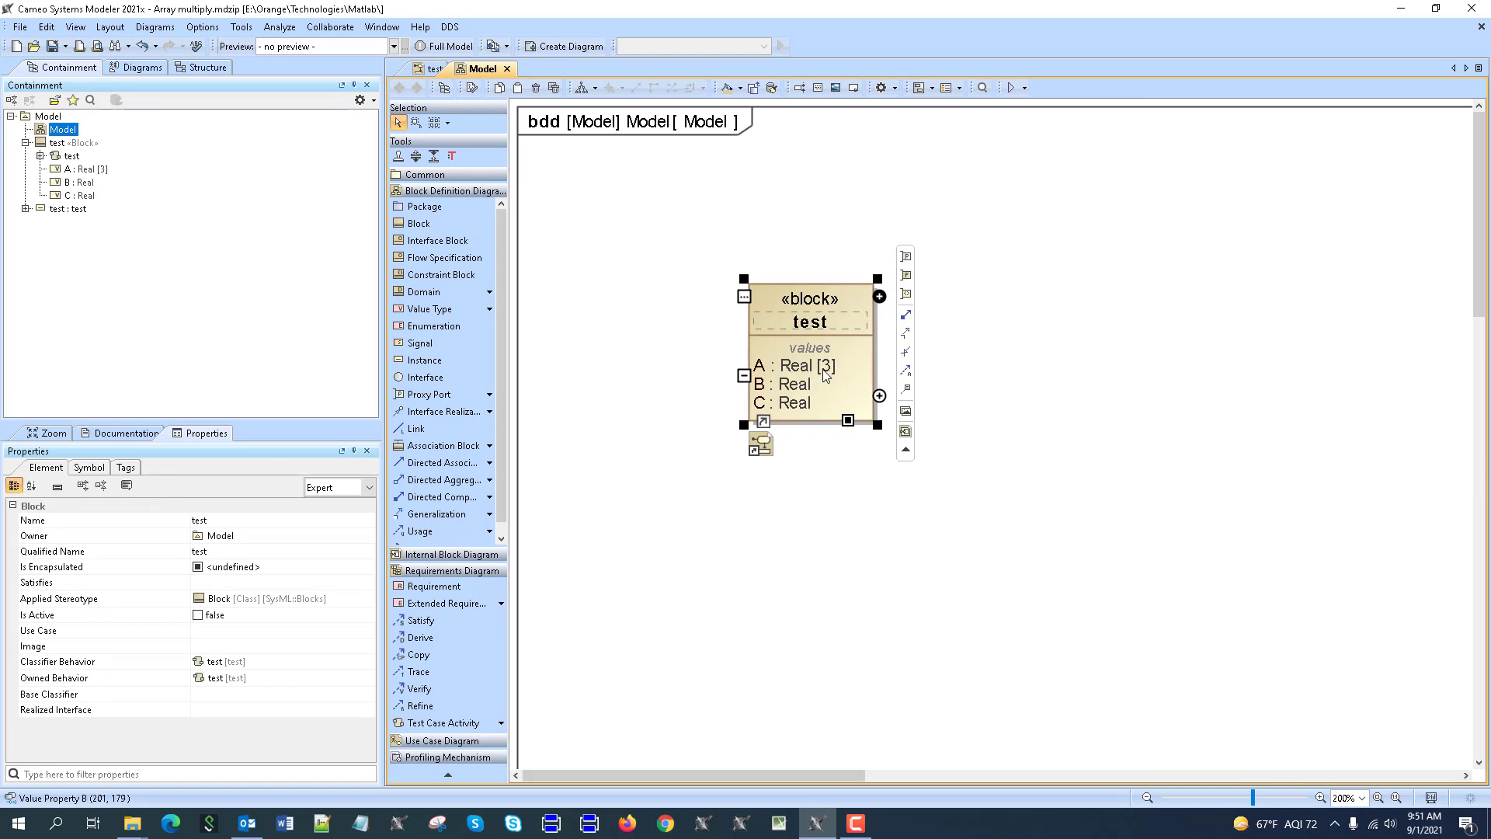
- Expand the test : test instance and its A slot to examine the individual array values
{"action": "left_click", "coordinate": [25, 209]}
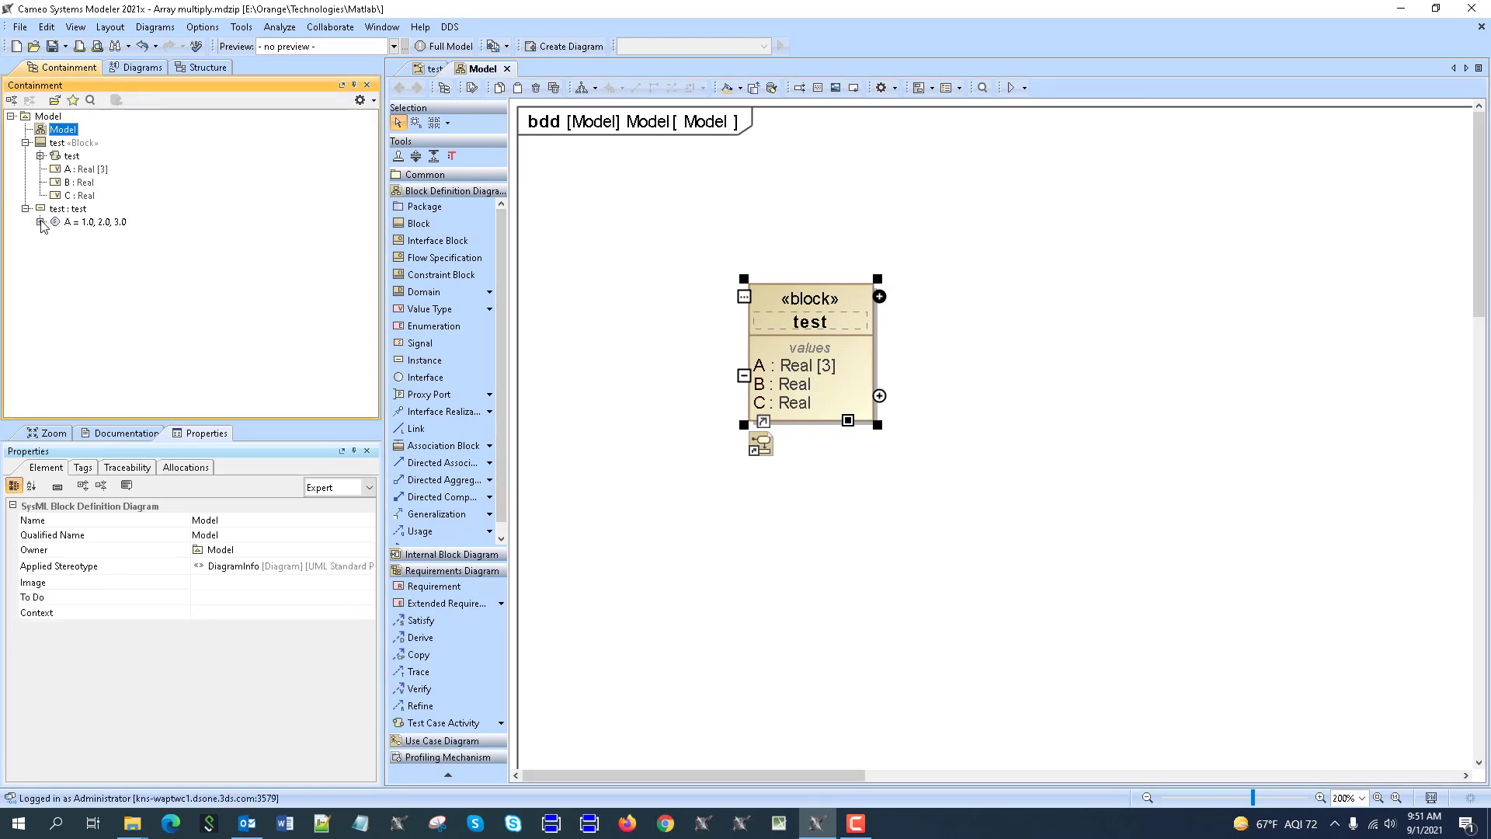
{"action": "left_click", "coordinate": [40, 223]}
{"action": "mouse_move", "coordinate": [837, 376]}
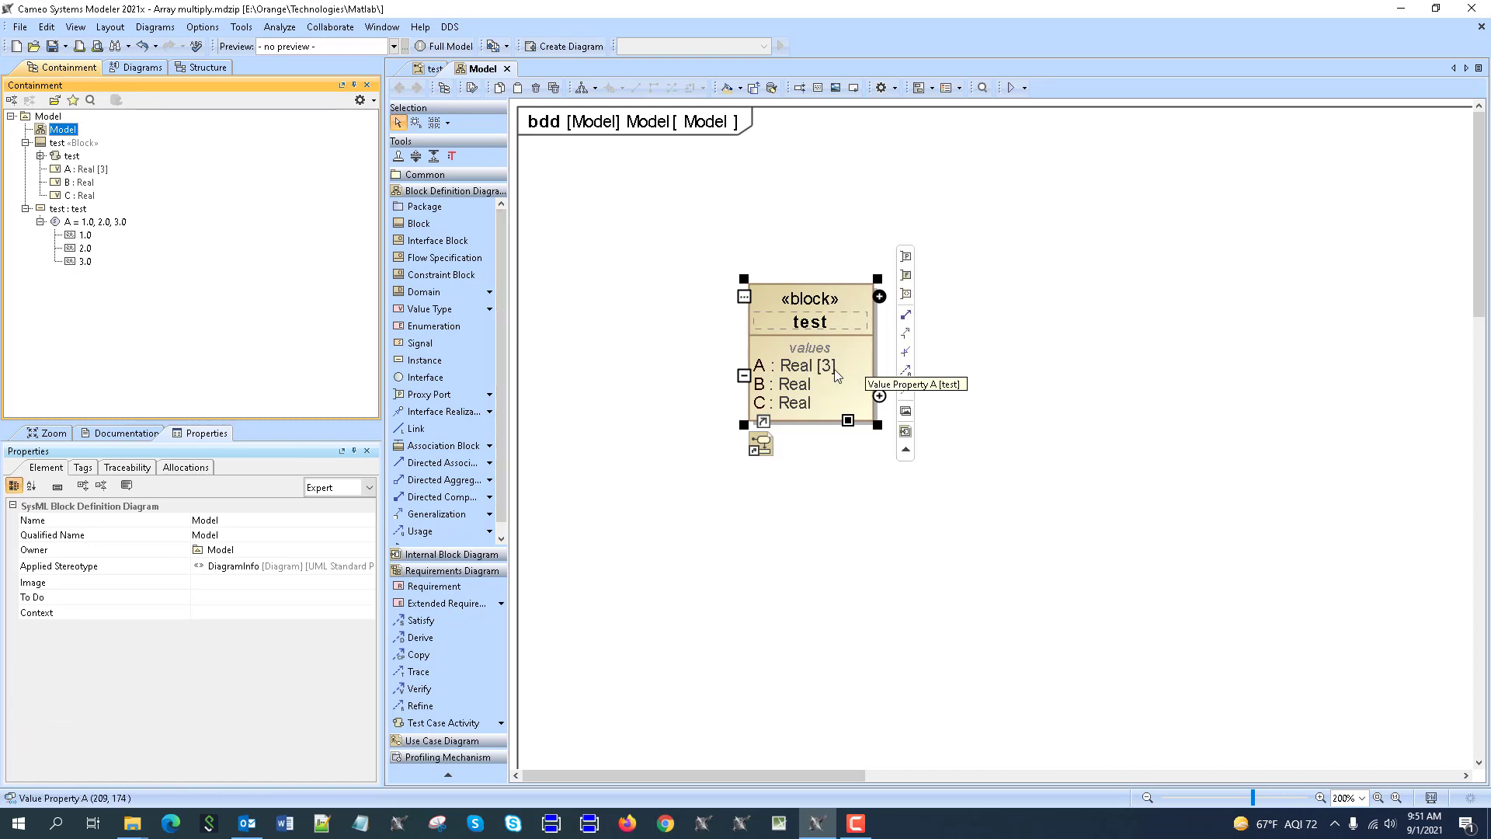
- Examine the specification of value property A, including its multiplicity and its ordered and unique settings
{"action": "double_click", "coordinate": [777, 369]}
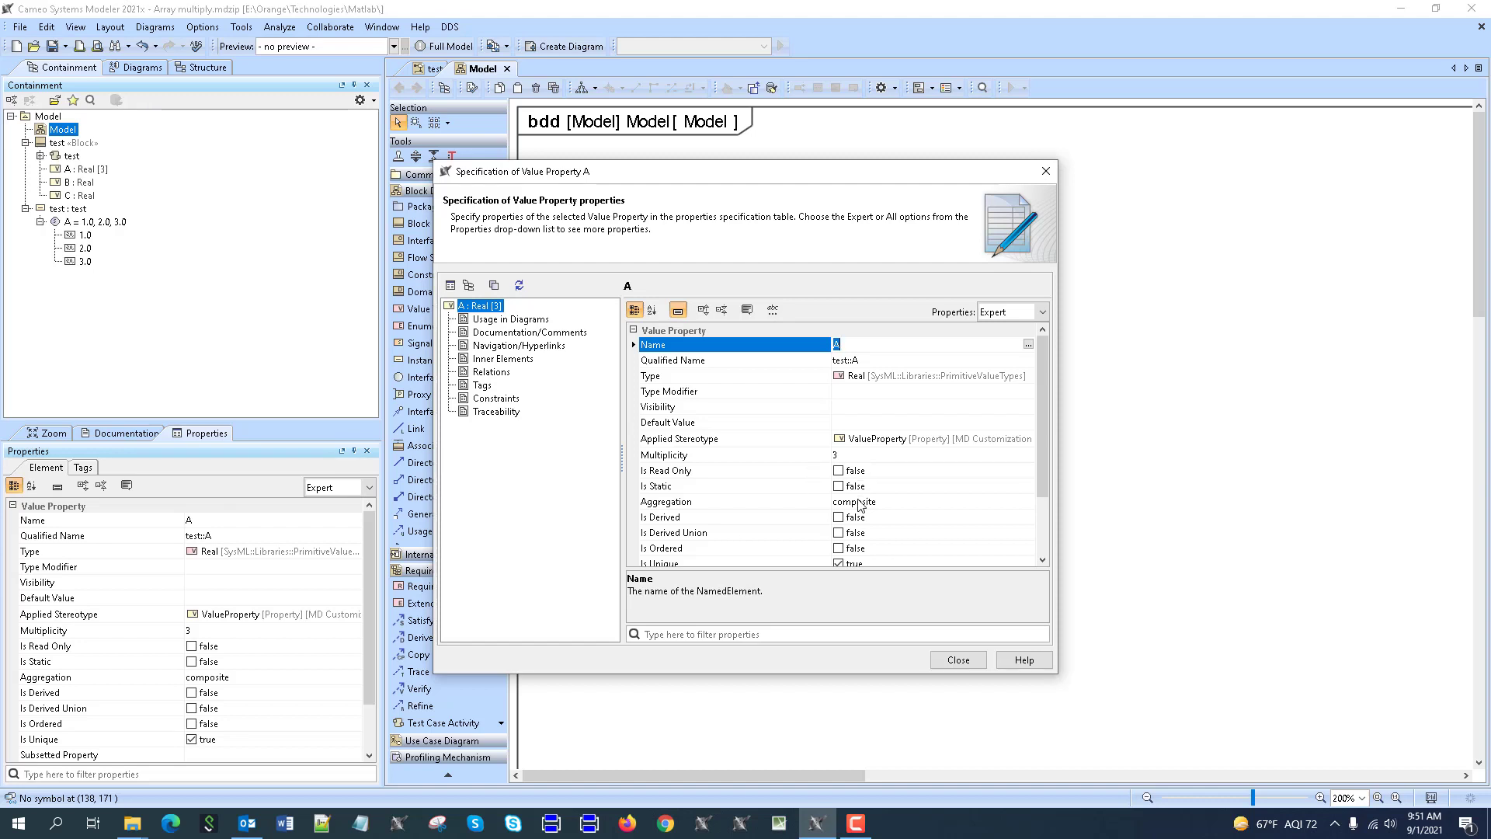
{"action": "scroll", "coordinate": [860, 505], "scroll_direction": "down", "scroll_amount": 1}
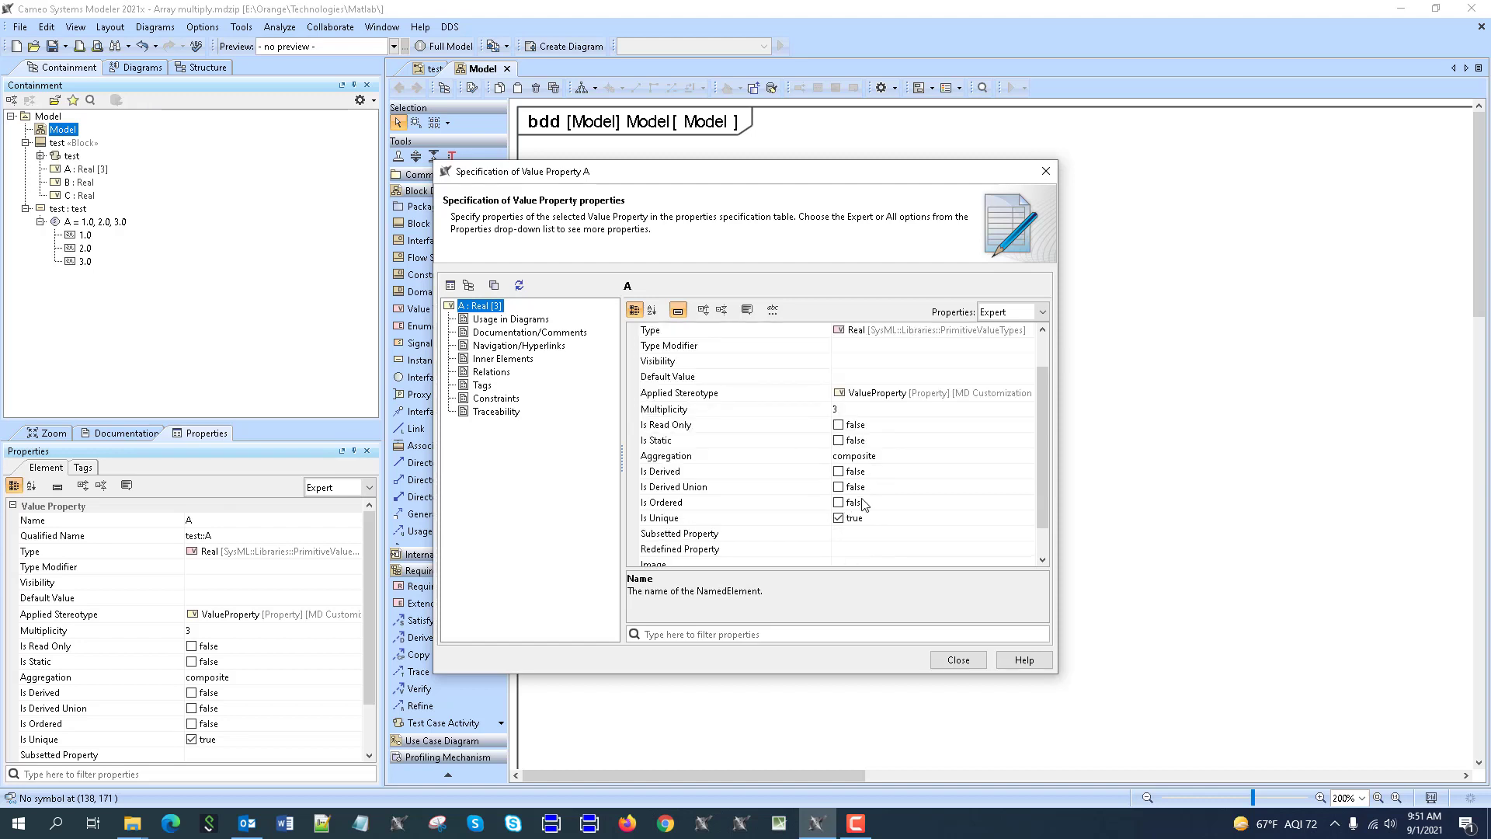
{"action": "left_click", "coordinate": [958, 659]}
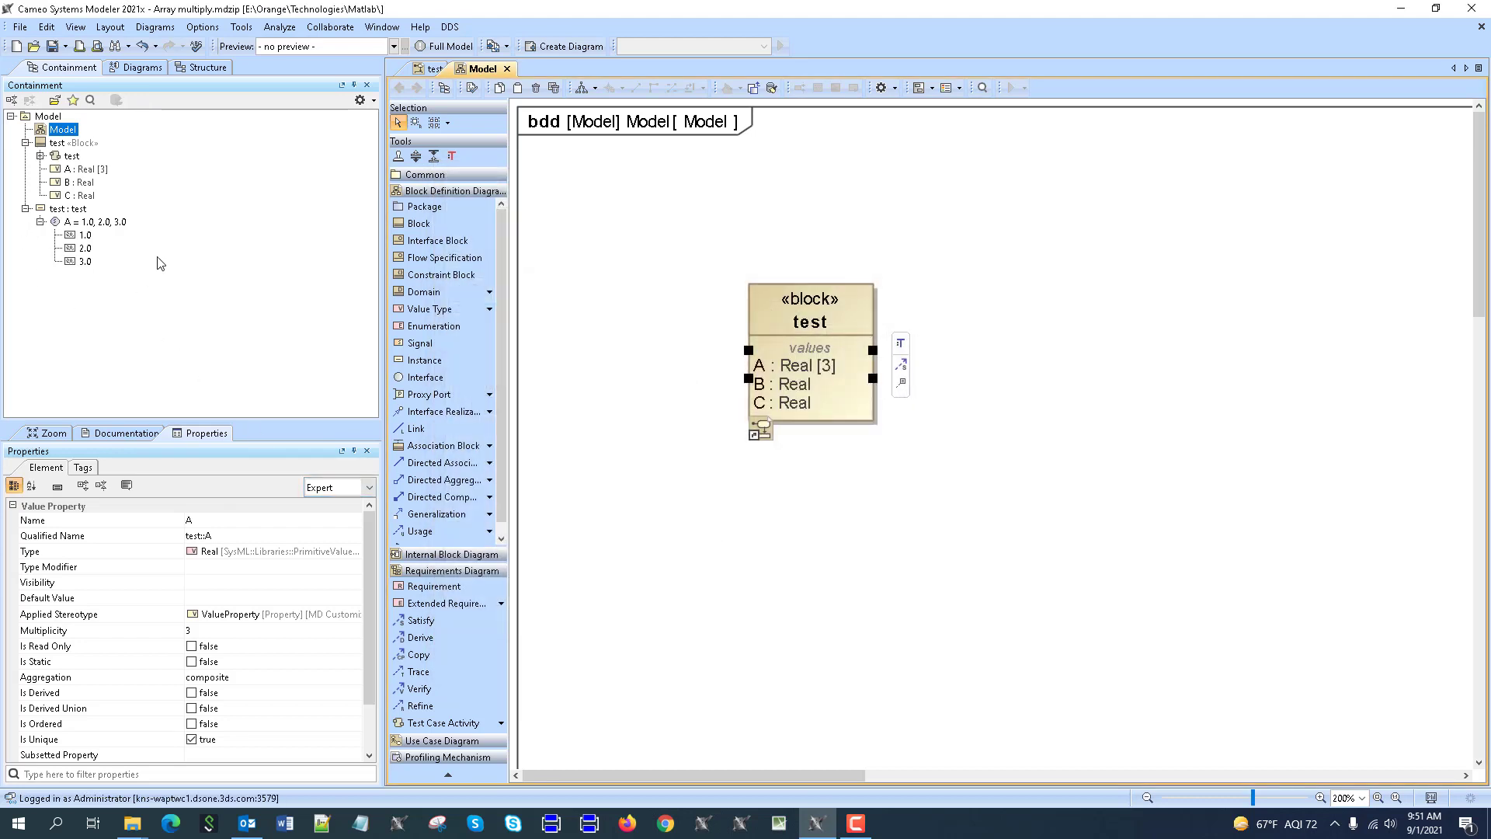
- Open a simulation session for the test block and enlarge the diagram area above the simulation pane
{"action": "right_click", "coordinate": [815, 309]}
{"action": "key", "text": "Escape"}
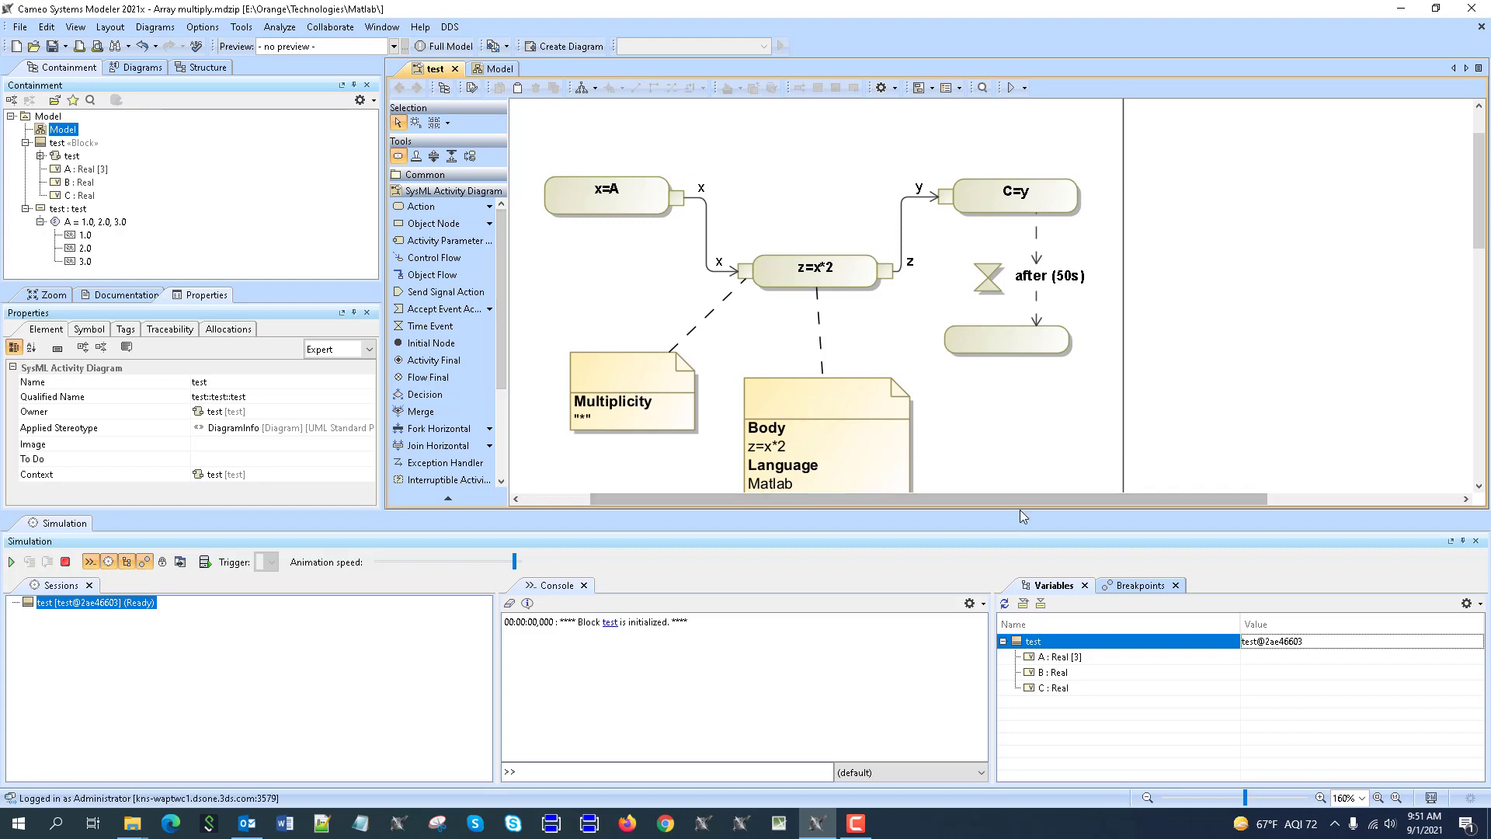
{"action": "left_click_drag", "start_coordinate": [1021, 514], "coordinate": [1021, 567]}
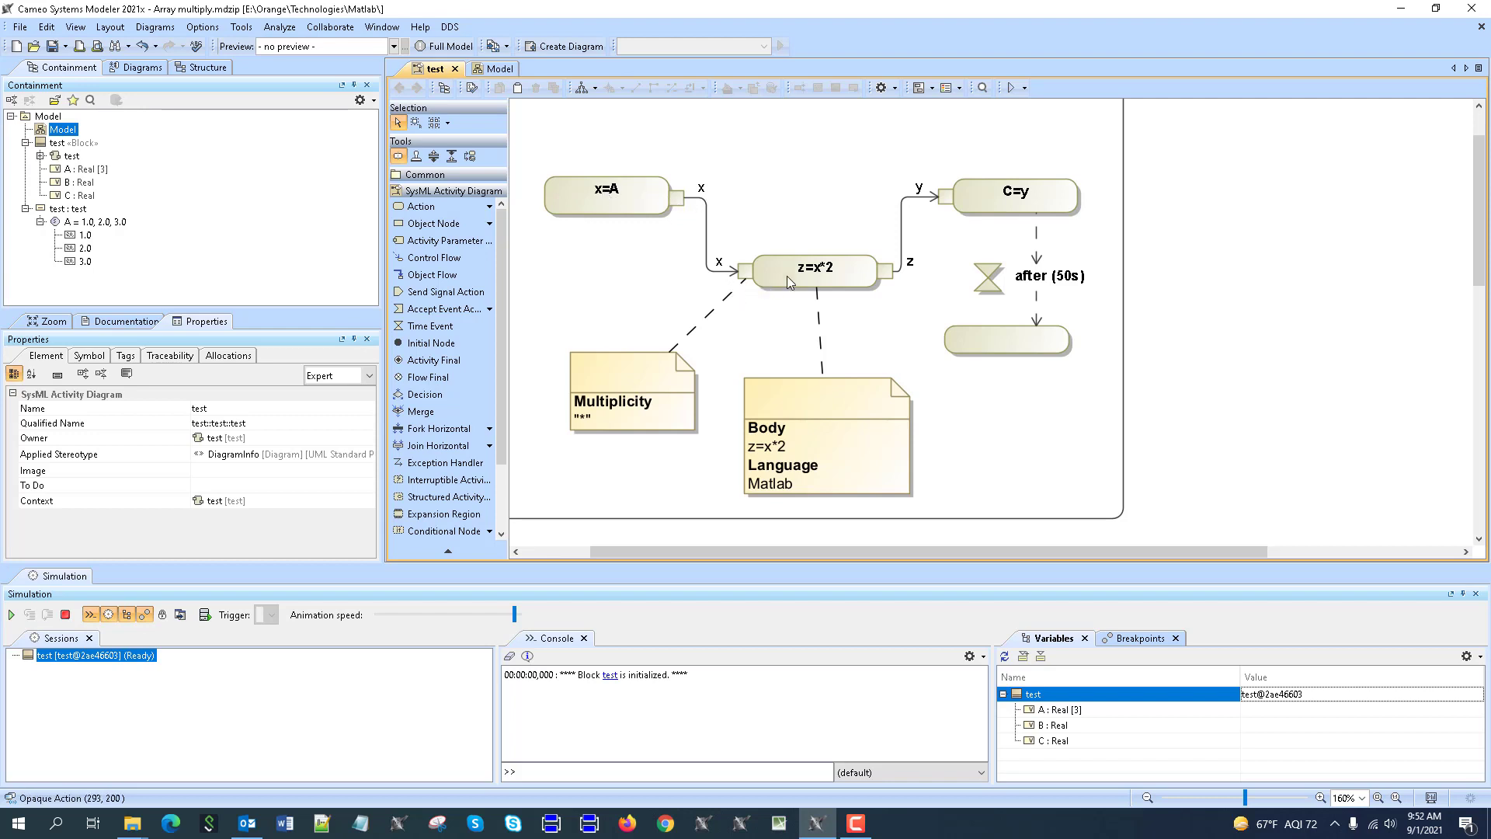
- Examine the body and language in the specification of the z=x*2 opaque action
{"action": "right_click", "coordinate": [850, 287]}
{"action": "key", "text": "Escape"}
{"action": "left_click", "coordinate": [844, 274]}
{"action": "right_click", "coordinate": [845, 275]}
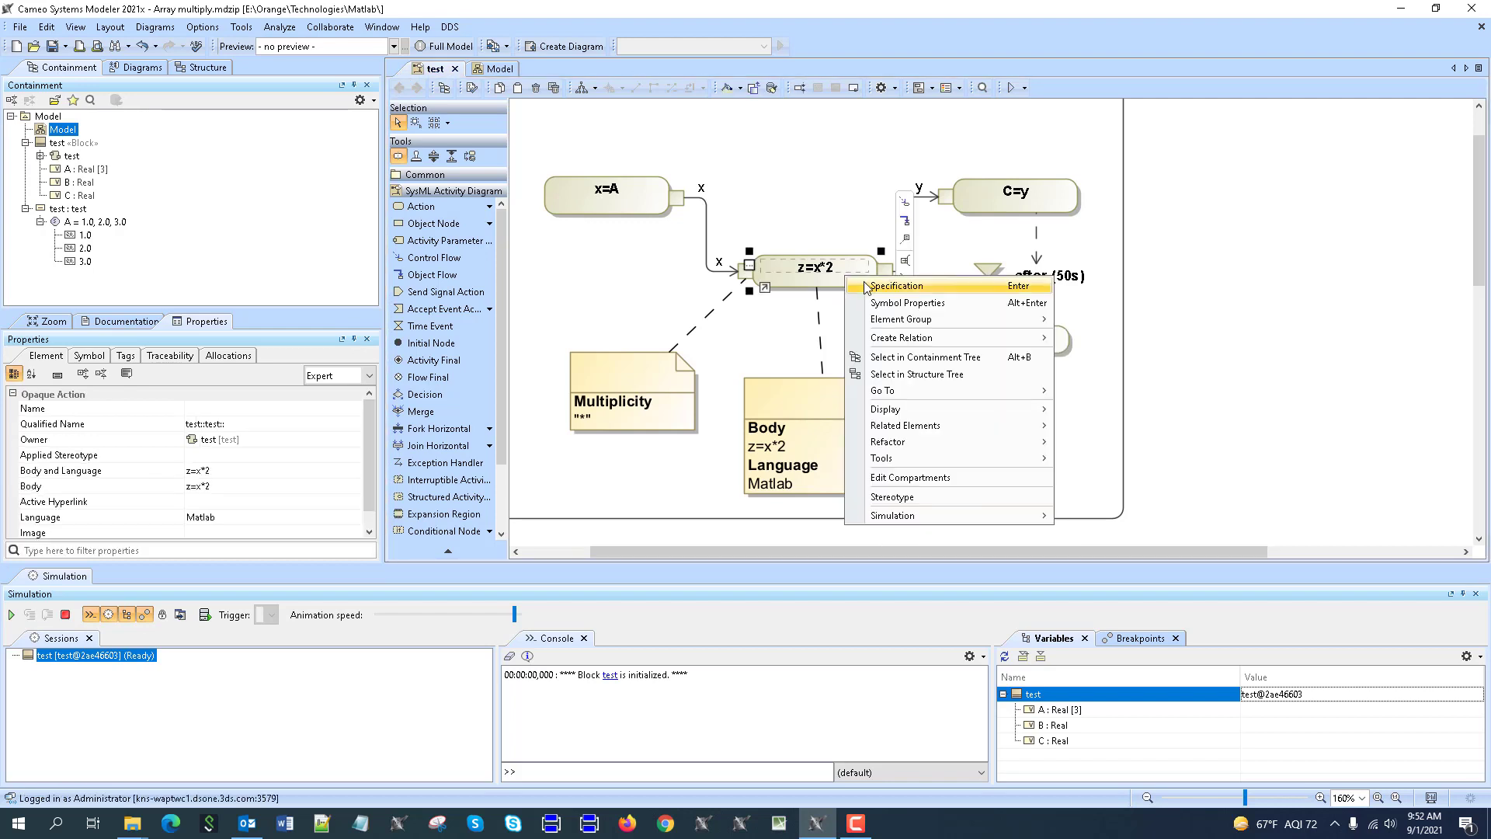
{"action": "left_click", "coordinate": [862, 285]}
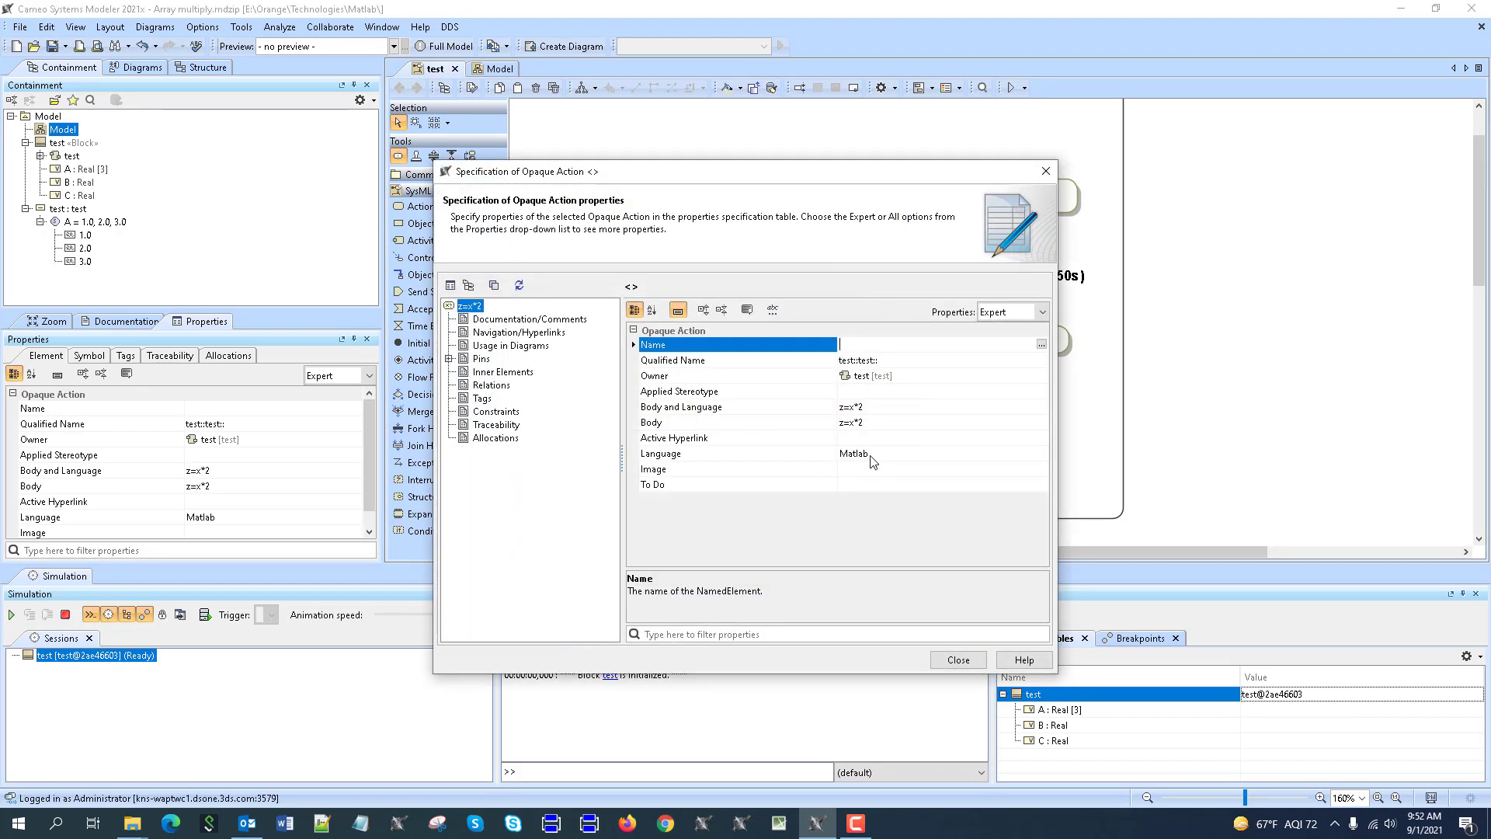
{"action": "left_click", "coordinate": [959, 659]}
{"action": "left_click", "coordinate": [1014, 383]}
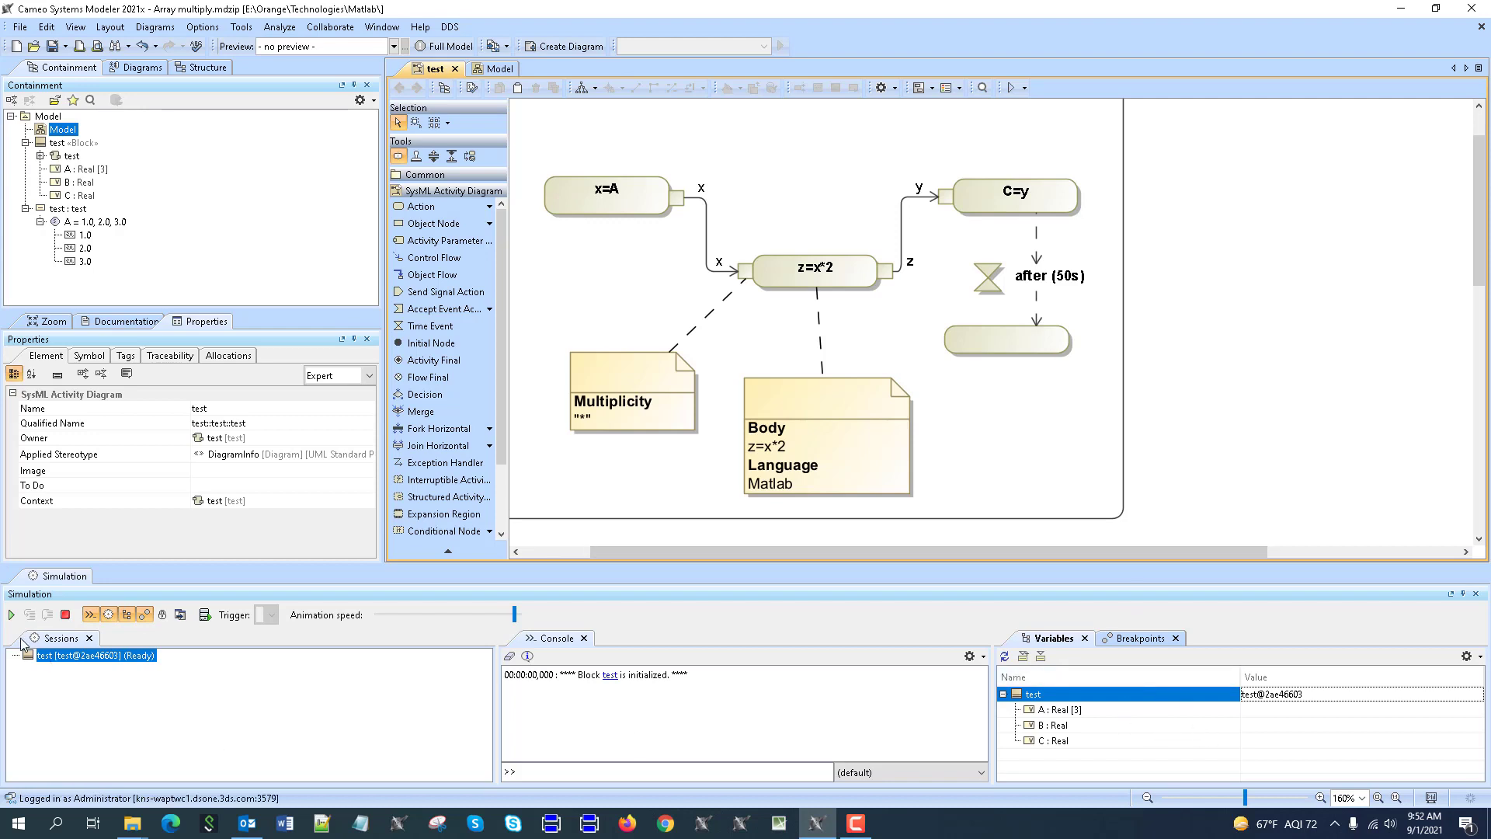
- Start the test block's simulation, let the activity run to the time event, and terminate it
{"action": "left_click", "coordinate": [11, 615]}
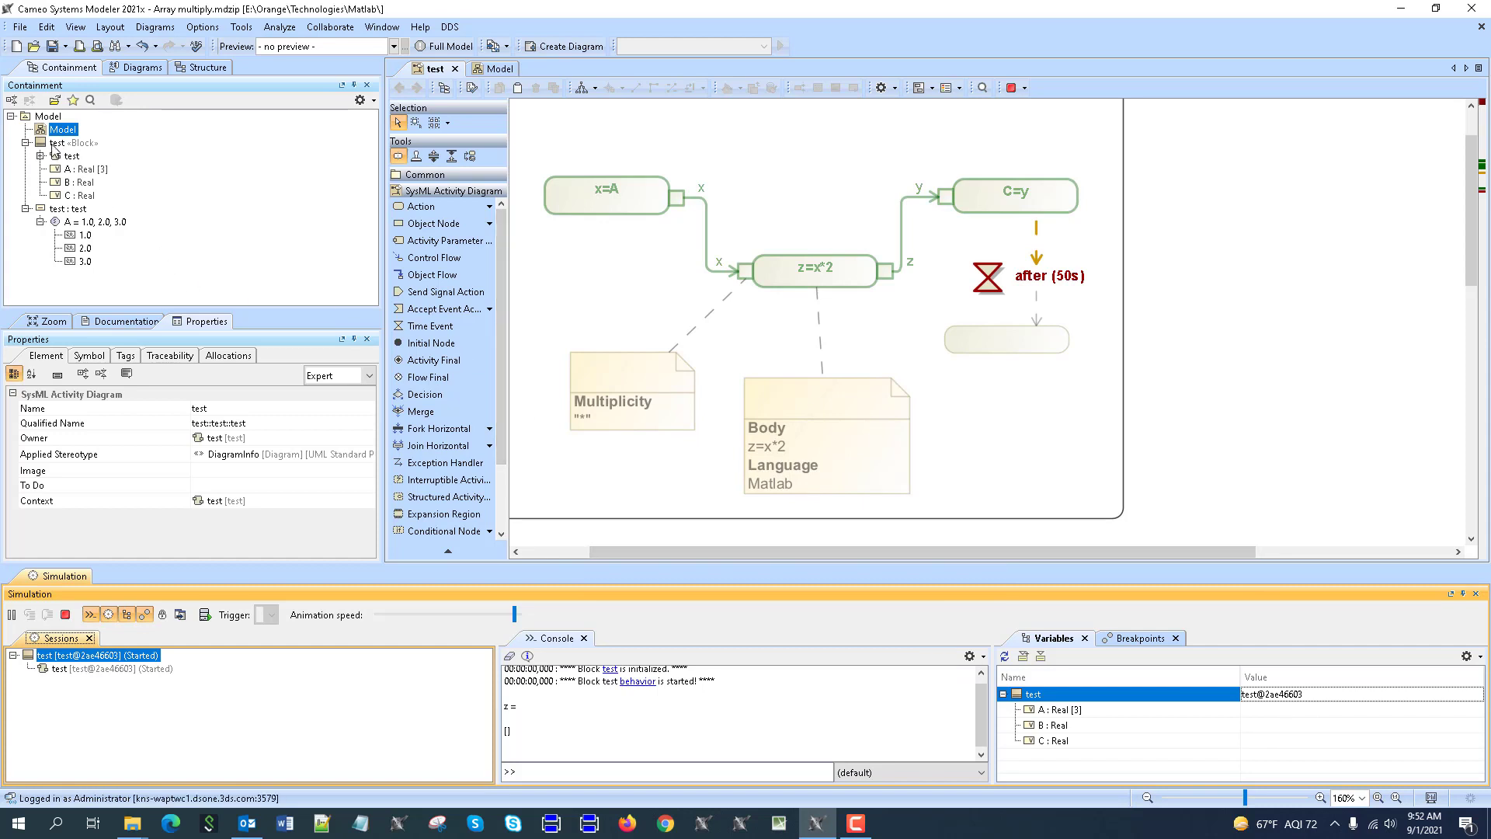
{"action": "left_click", "coordinate": [67, 616]}
- Run the simulation from the test : test instance specification
{"action": "right_click", "coordinate": [52, 211]}
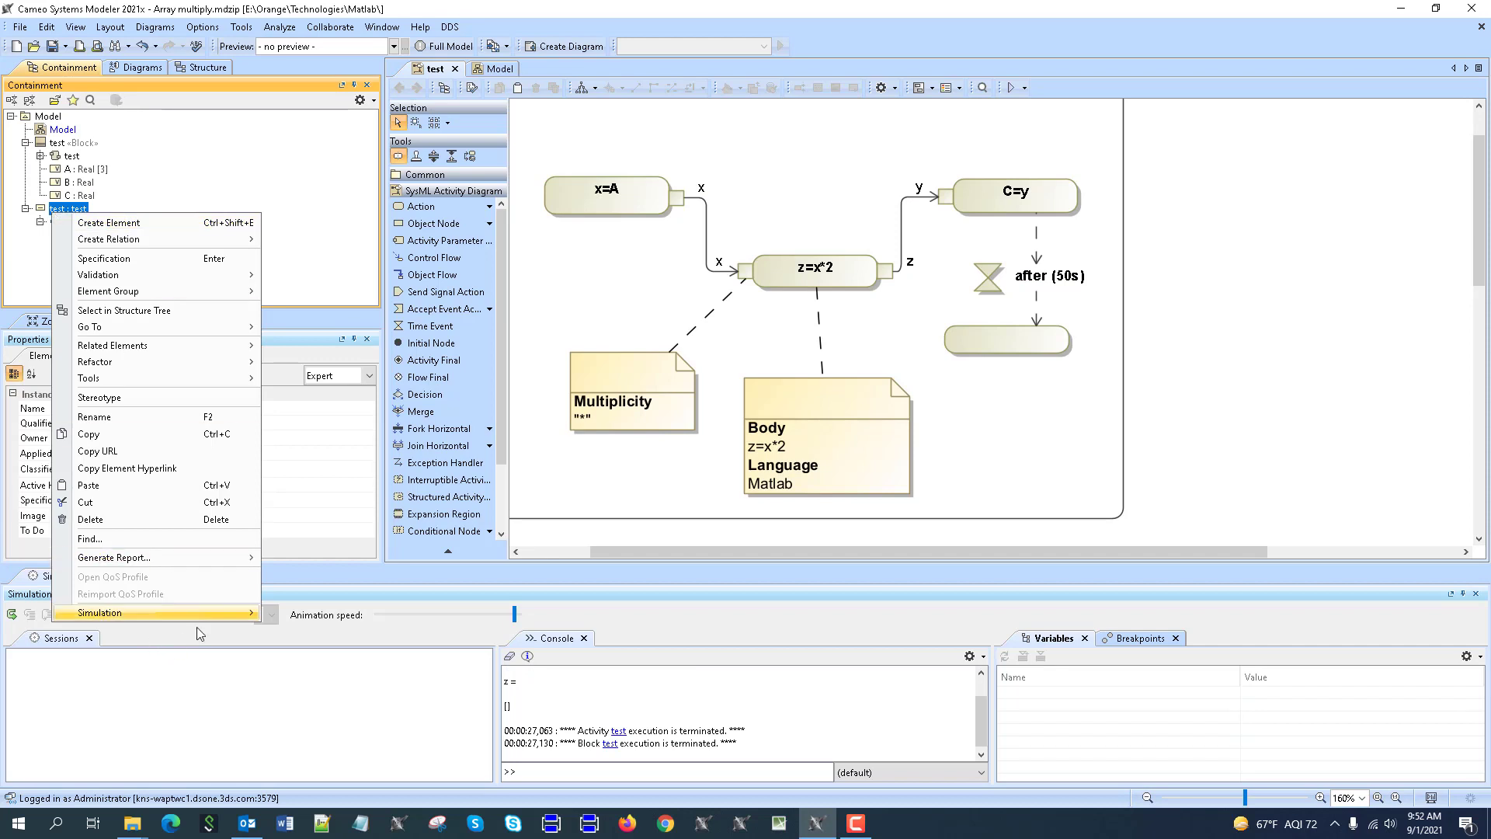
{"action": "mouse_move", "coordinate": [247, 612]}
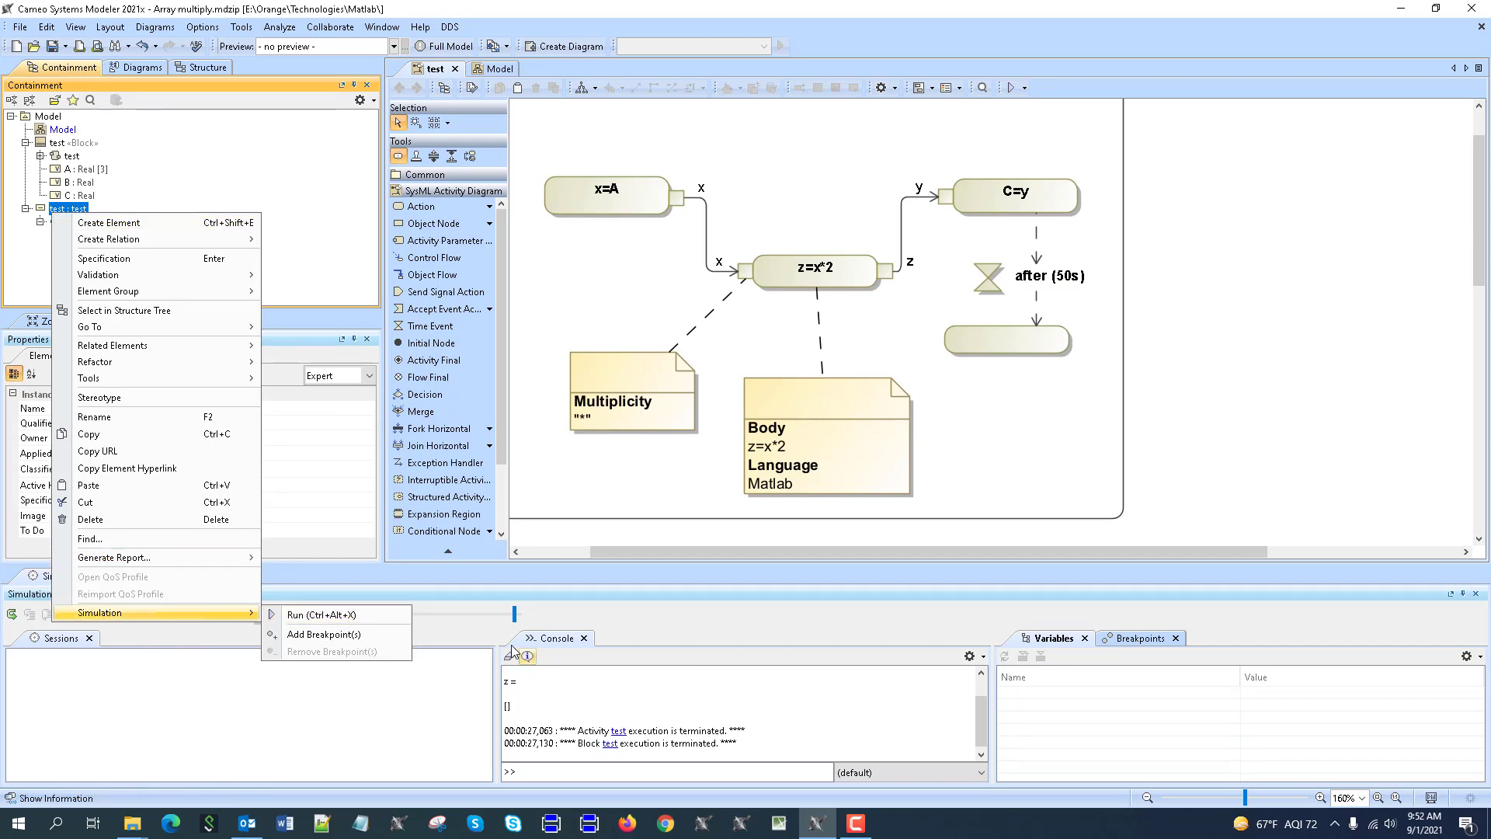
{"action": "left_click", "coordinate": [304, 616]}
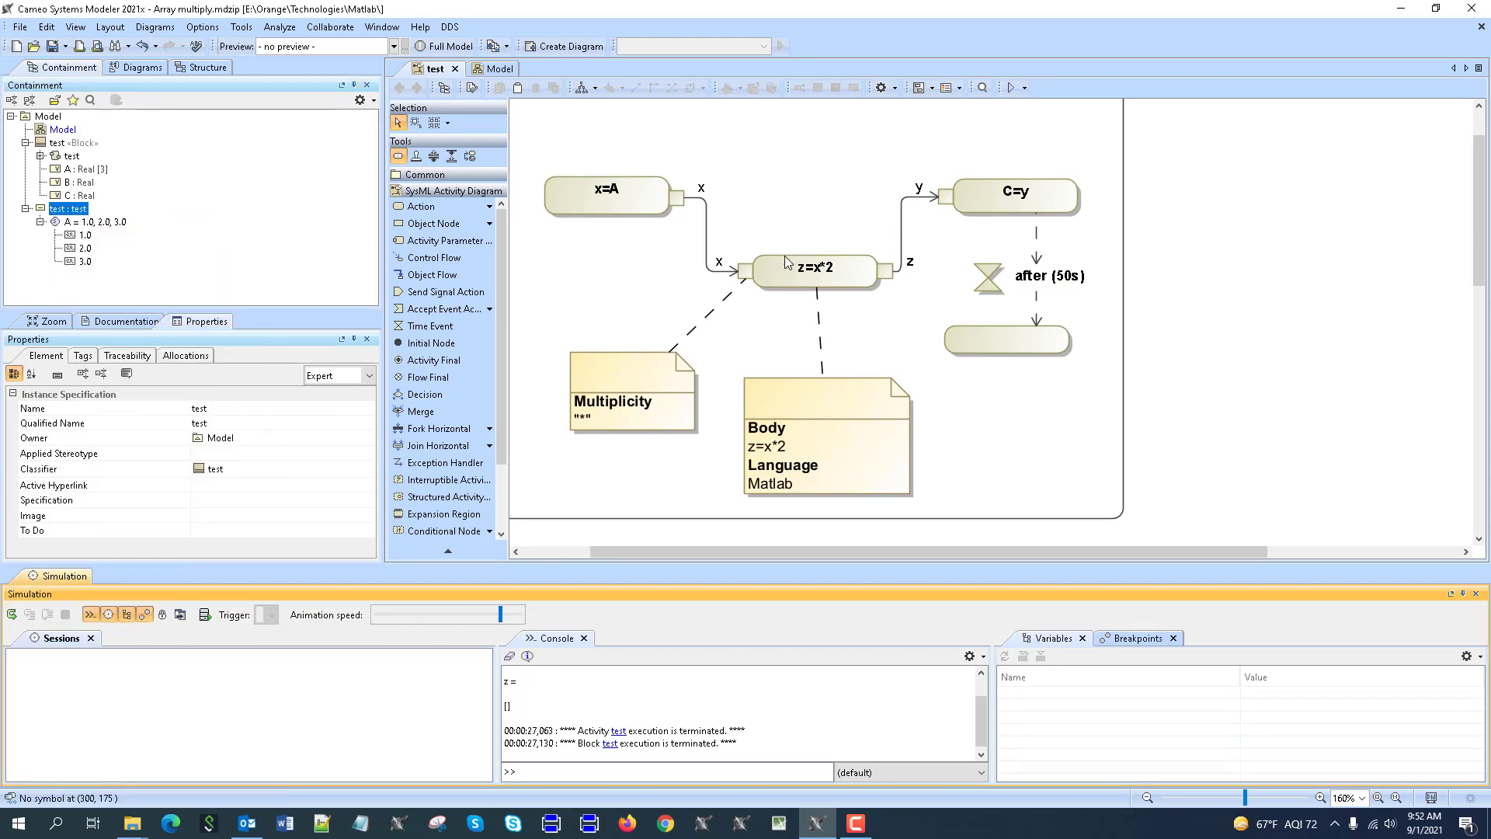
{"action": "right_click", "coordinate": [55, 210]}
{"action": "mouse_move", "coordinate": [259, 611]}
{"action": "left_click", "coordinate": [304, 610]}
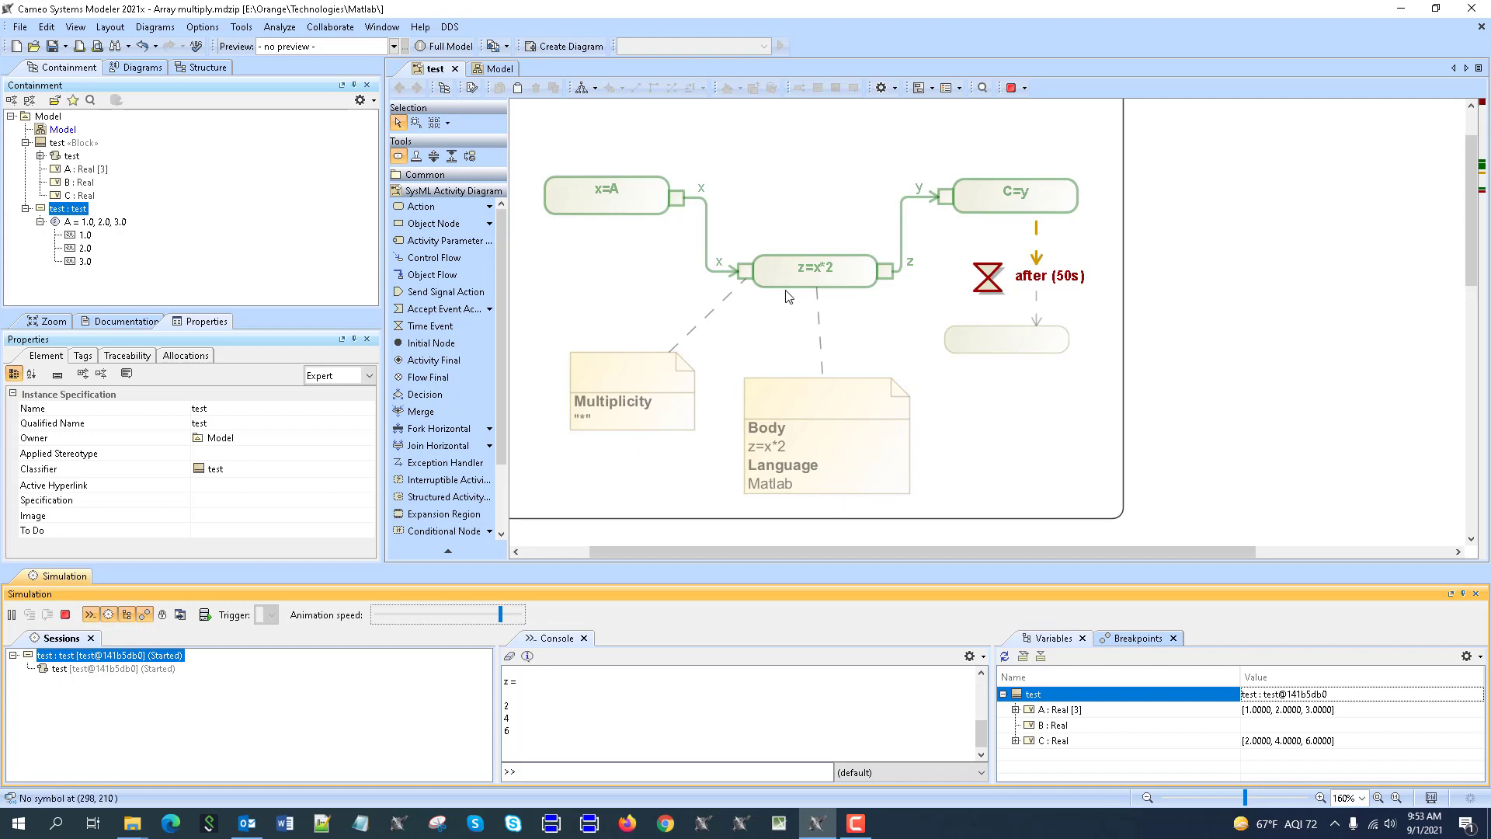
- Examine the instance simulation's A and C values, and terminate the session
{"action": "mouse_move", "coordinate": [788, 273]}
{"action": "mouse_move", "coordinate": [1042, 274]}
{"action": "left_click", "coordinate": [597, 304]}
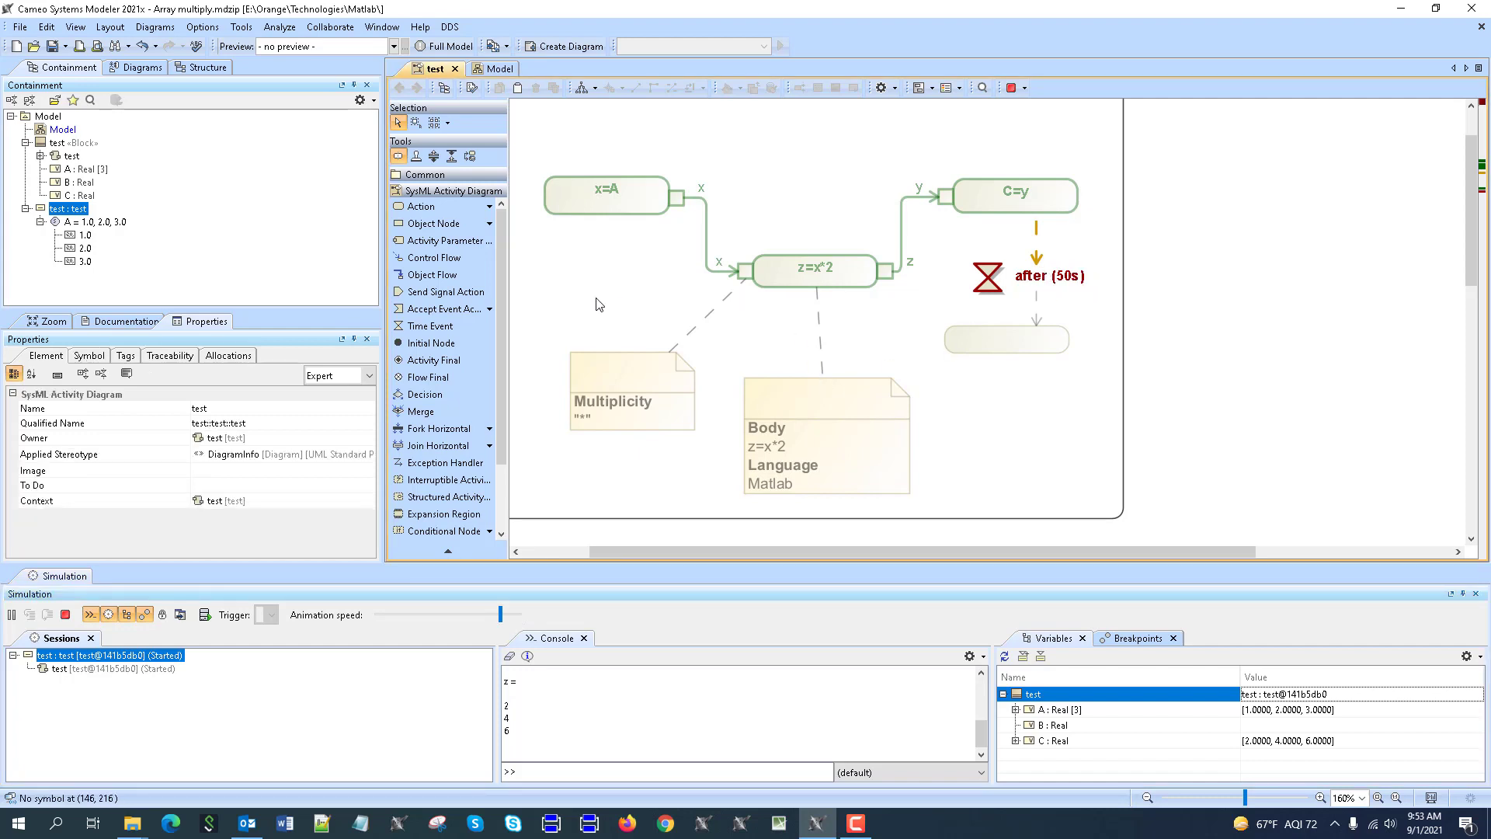
{"action": "left_click", "coordinate": [66, 616]}
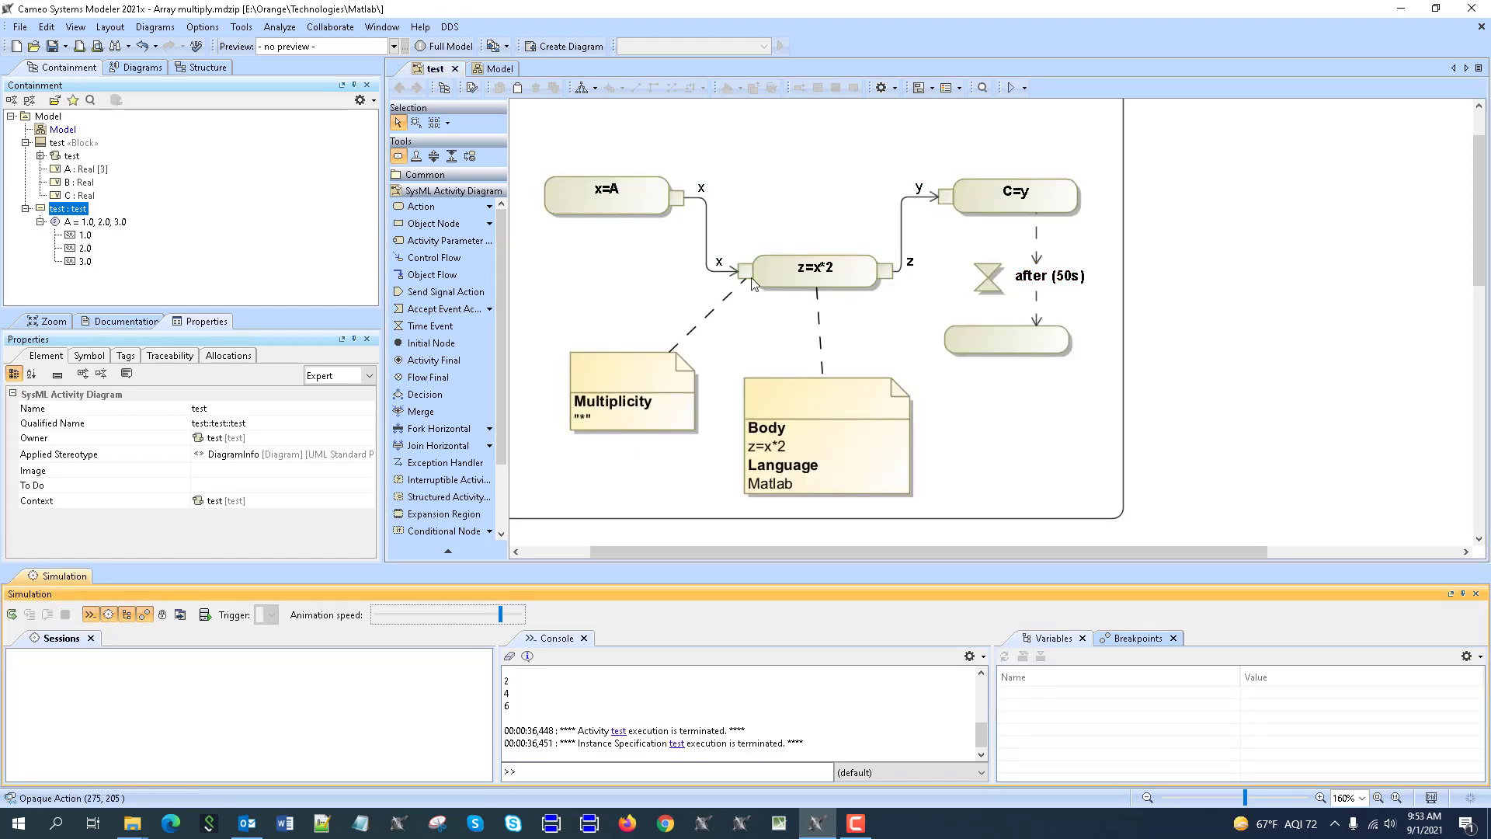
- Examine the multiplicity of the x=A output pin and of the input and output pins on z=x*2
{"action": "left_click", "coordinate": [745, 272]}
{"action": "left_click", "coordinate": [677, 198]}
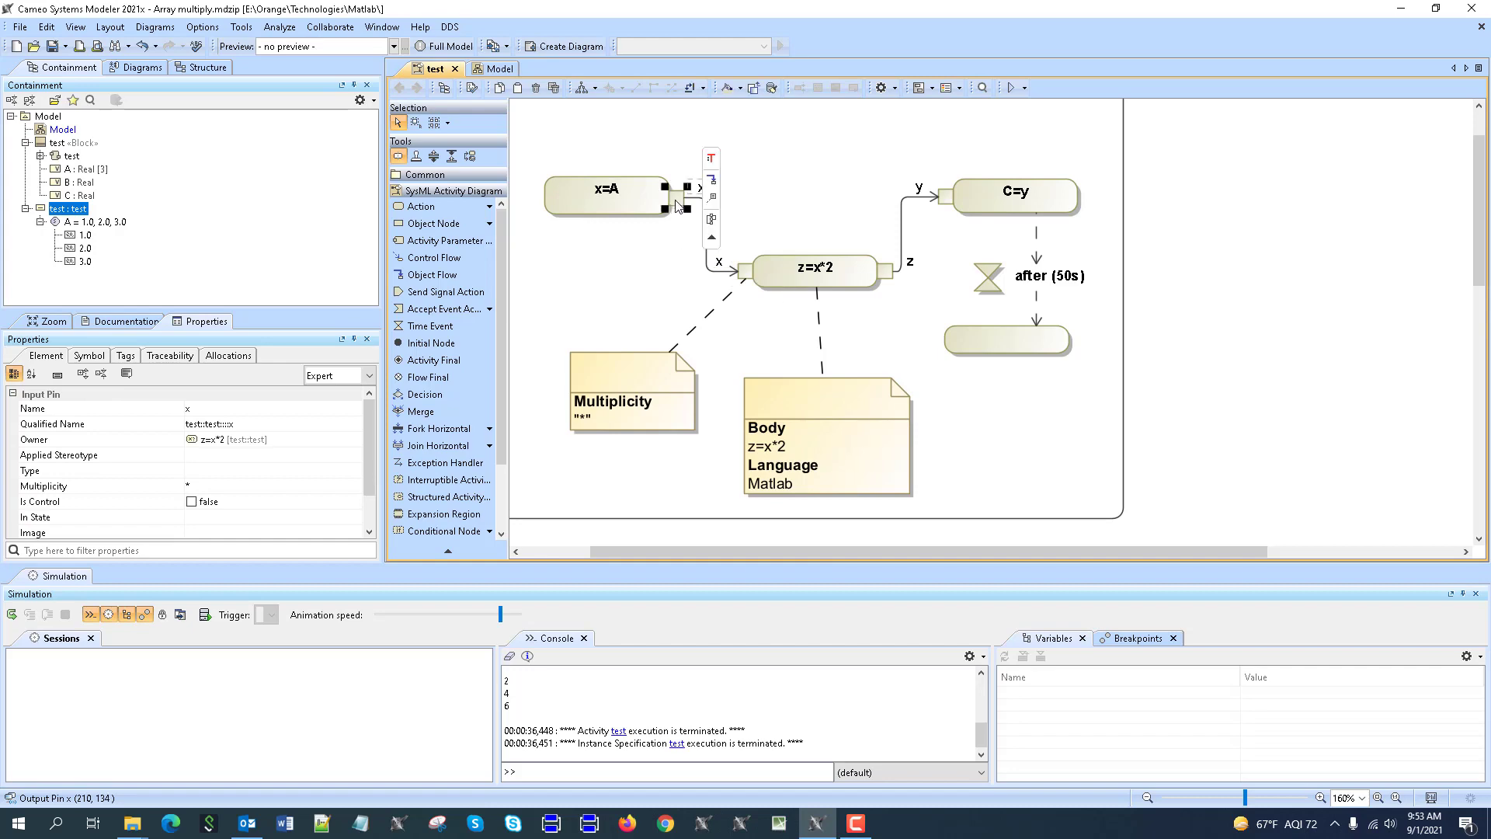
{"action": "double_click", "coordinate": [677, 198]}
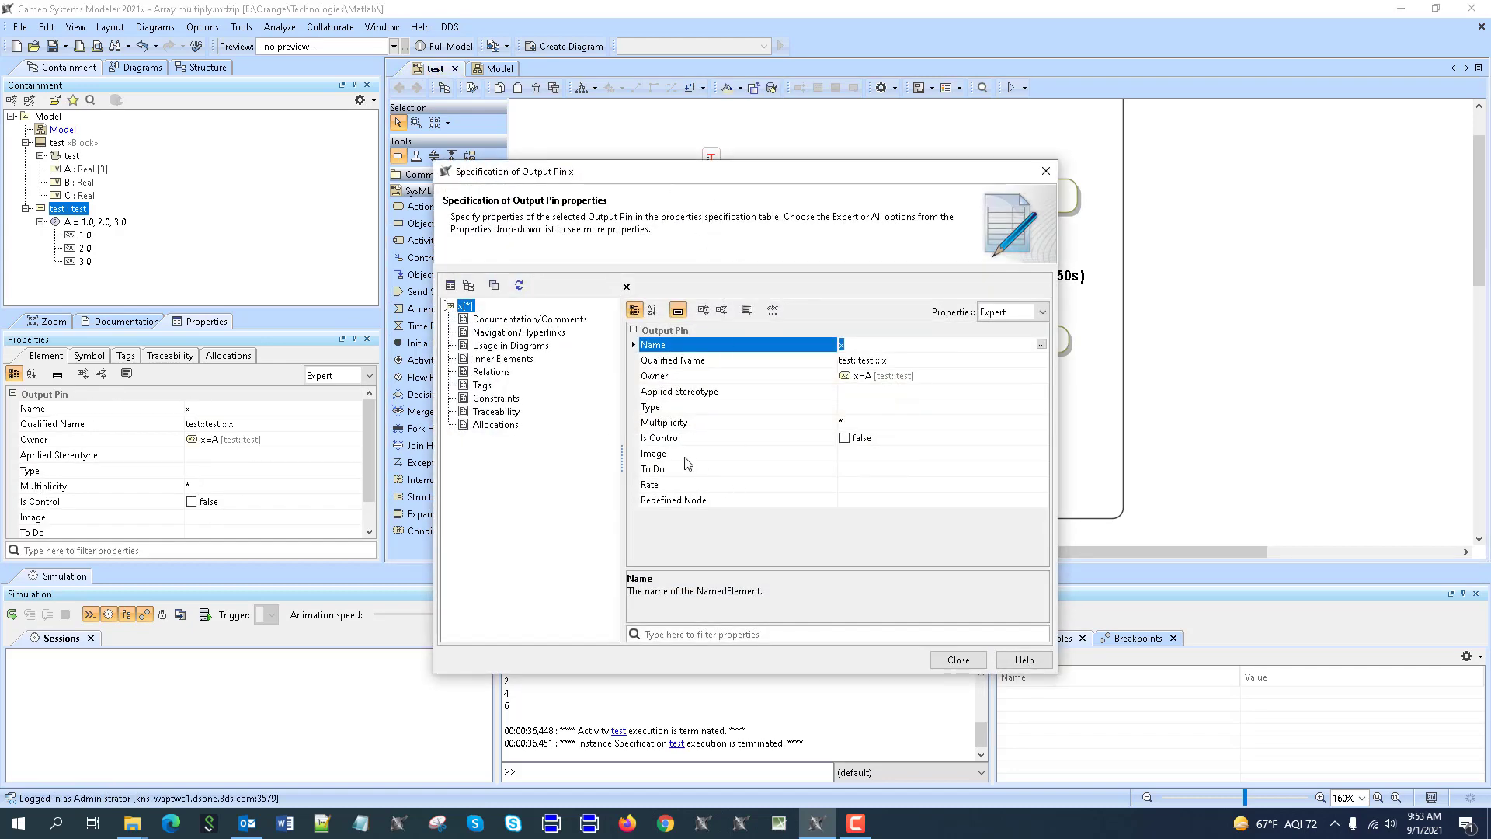
{"action": "left_click", "coordinate": [958, 659]}
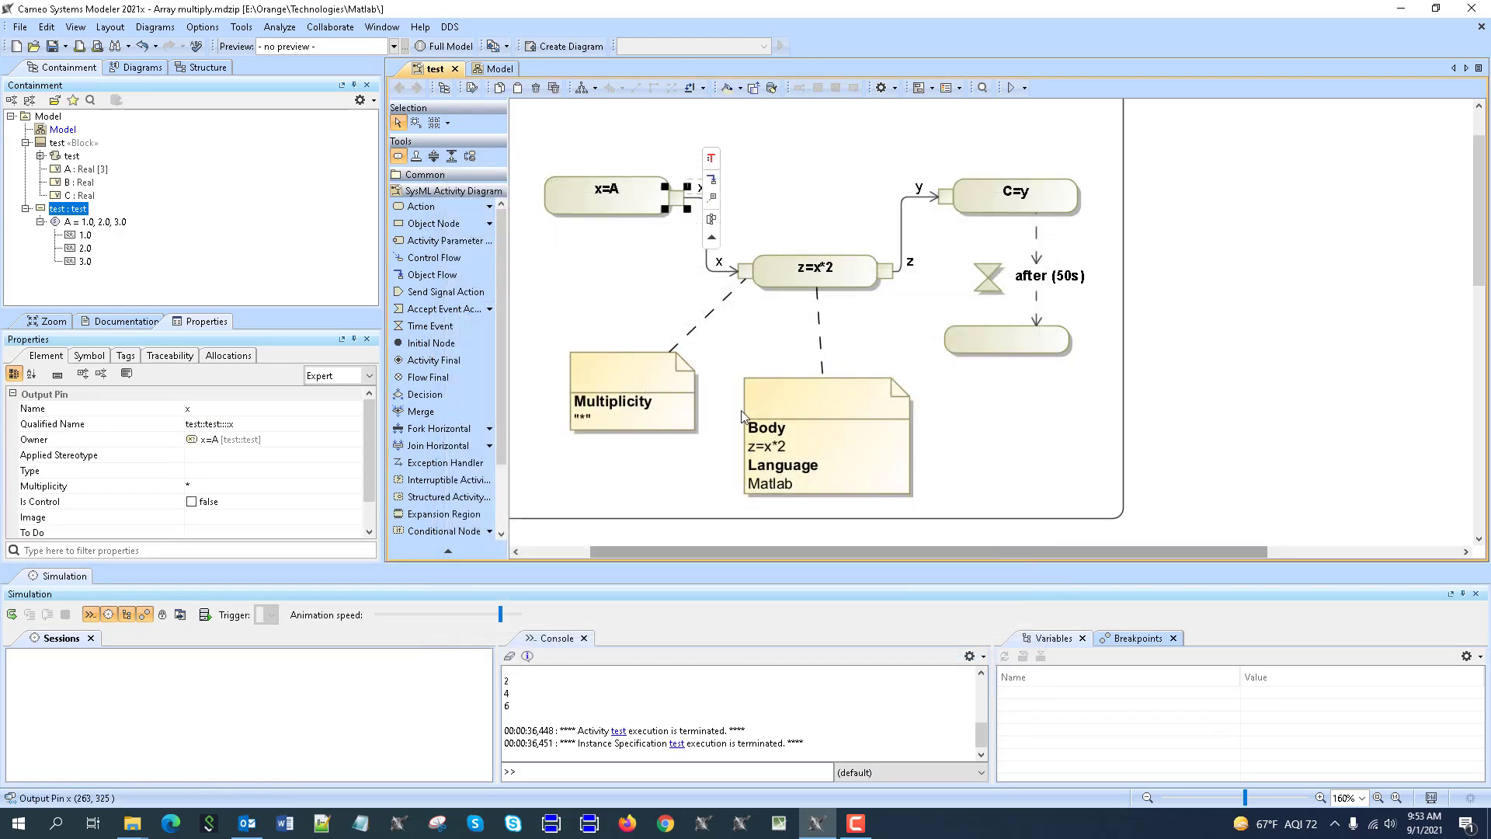
{"action": "left_click", "coordinate": [743, 284]}
{"action": "double_click", "coordinate": [743, 284]}
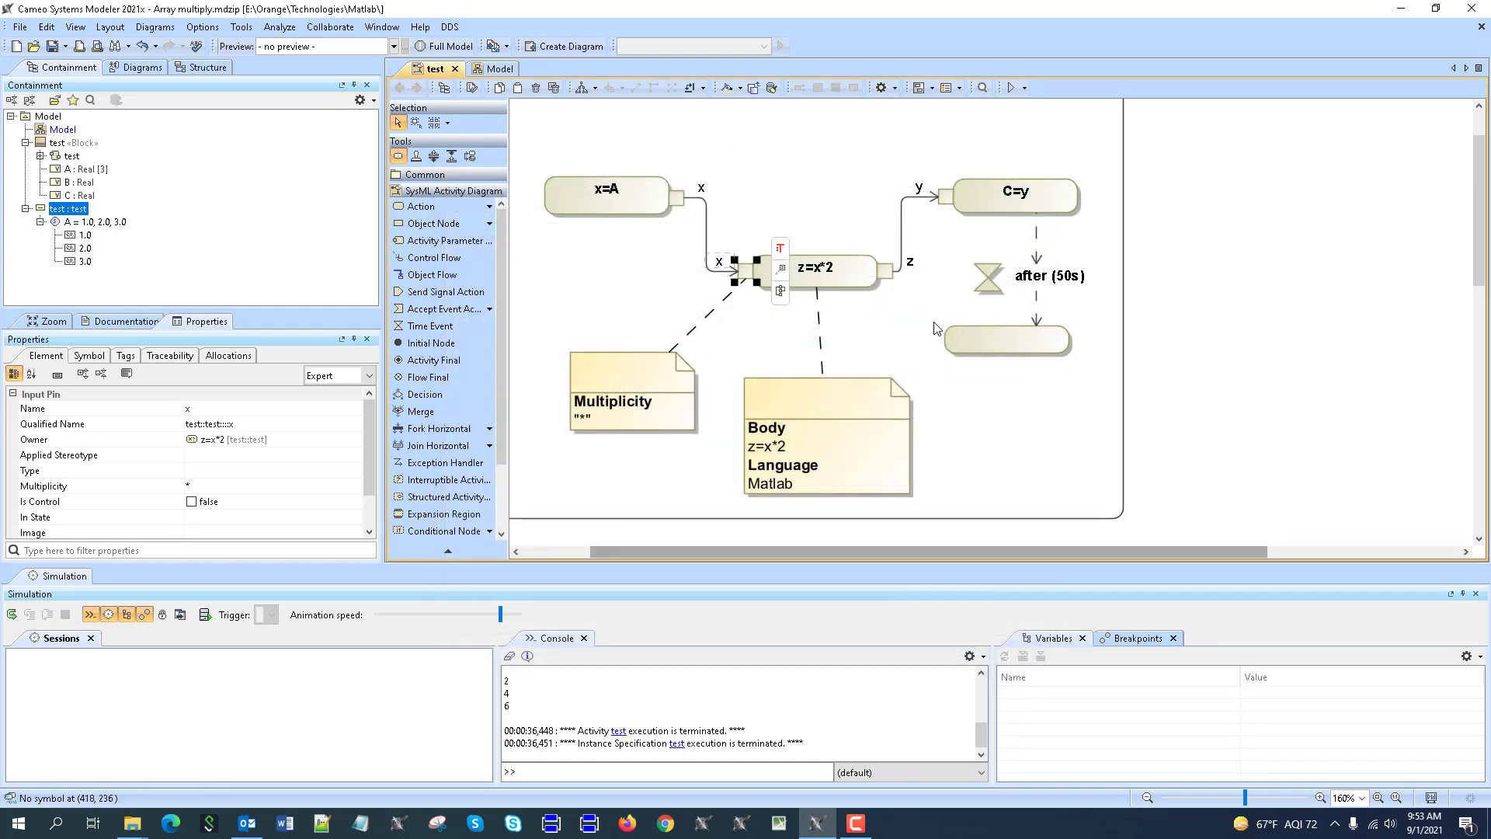
{"action": "double_click", "coordinate": [891, 278]}
{"action": "left_click", "coordinate": [957, 660]}
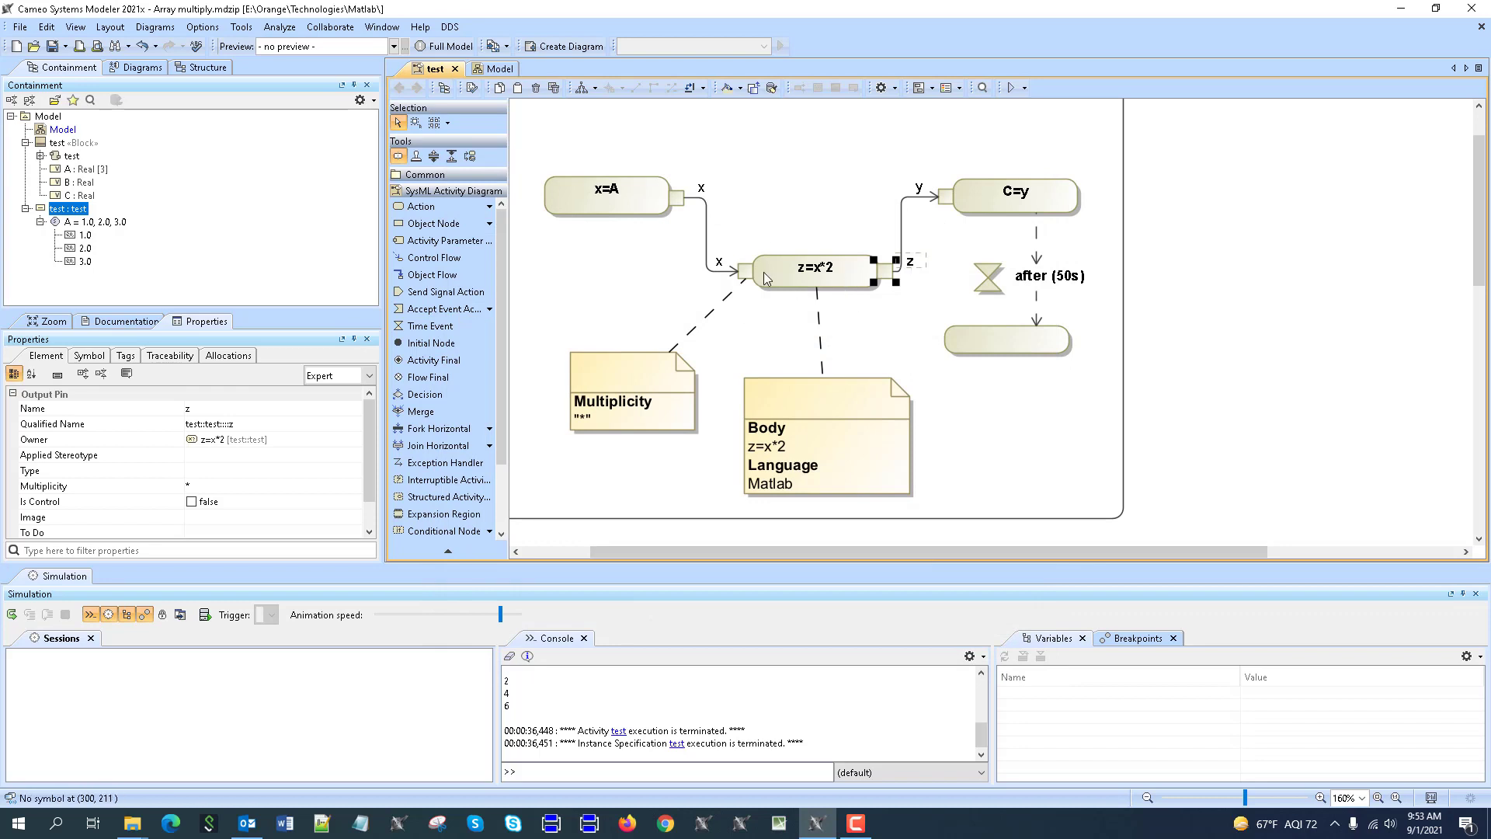
- Inspect the x=A action's properties and the available action types for the activity diagram
{"action": "left_click", "coordinate": [655, 204]}
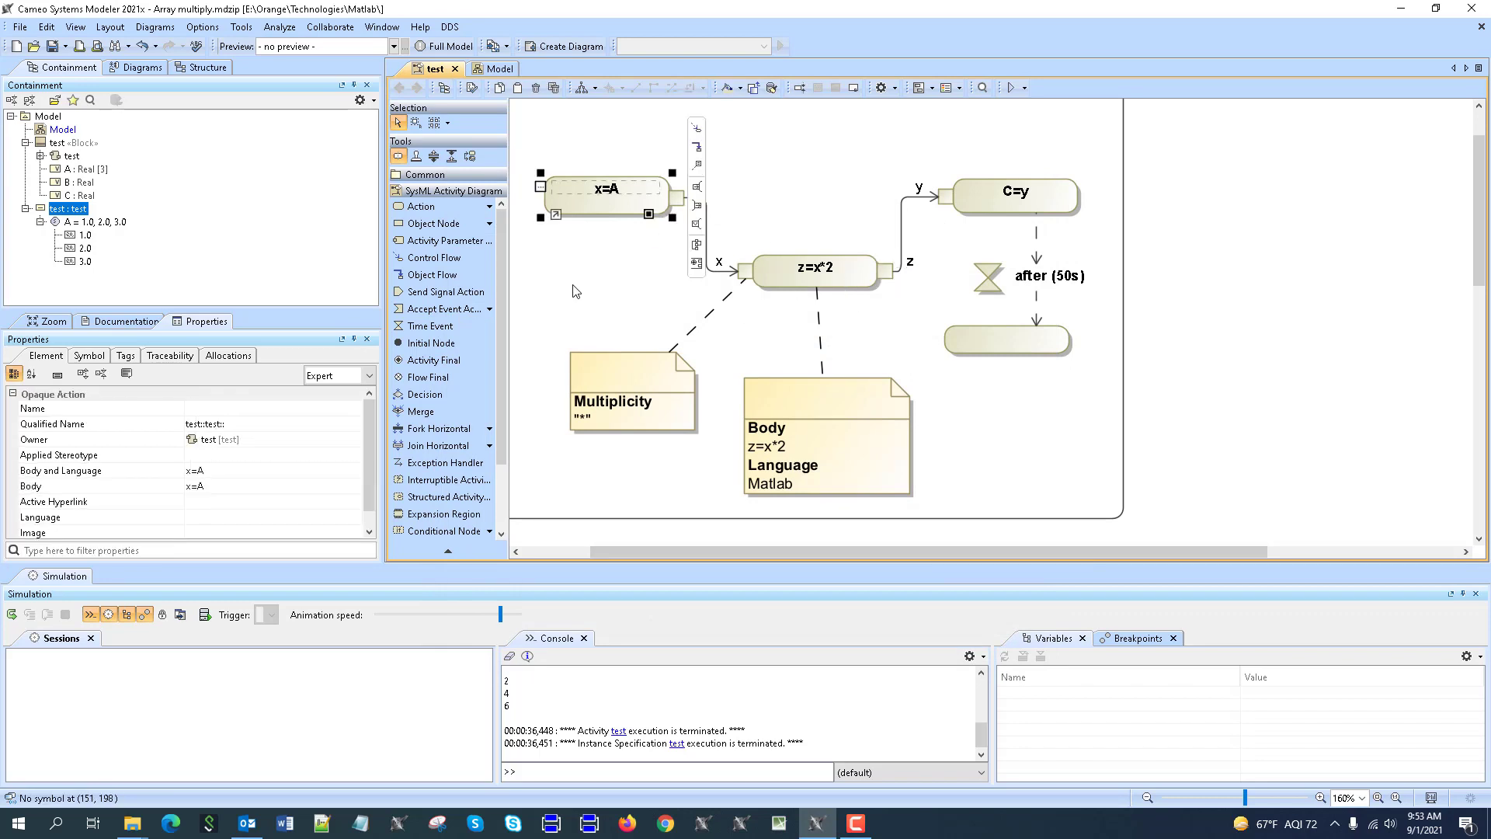
{"action": "left_click", "coordinate": [489, 206]}
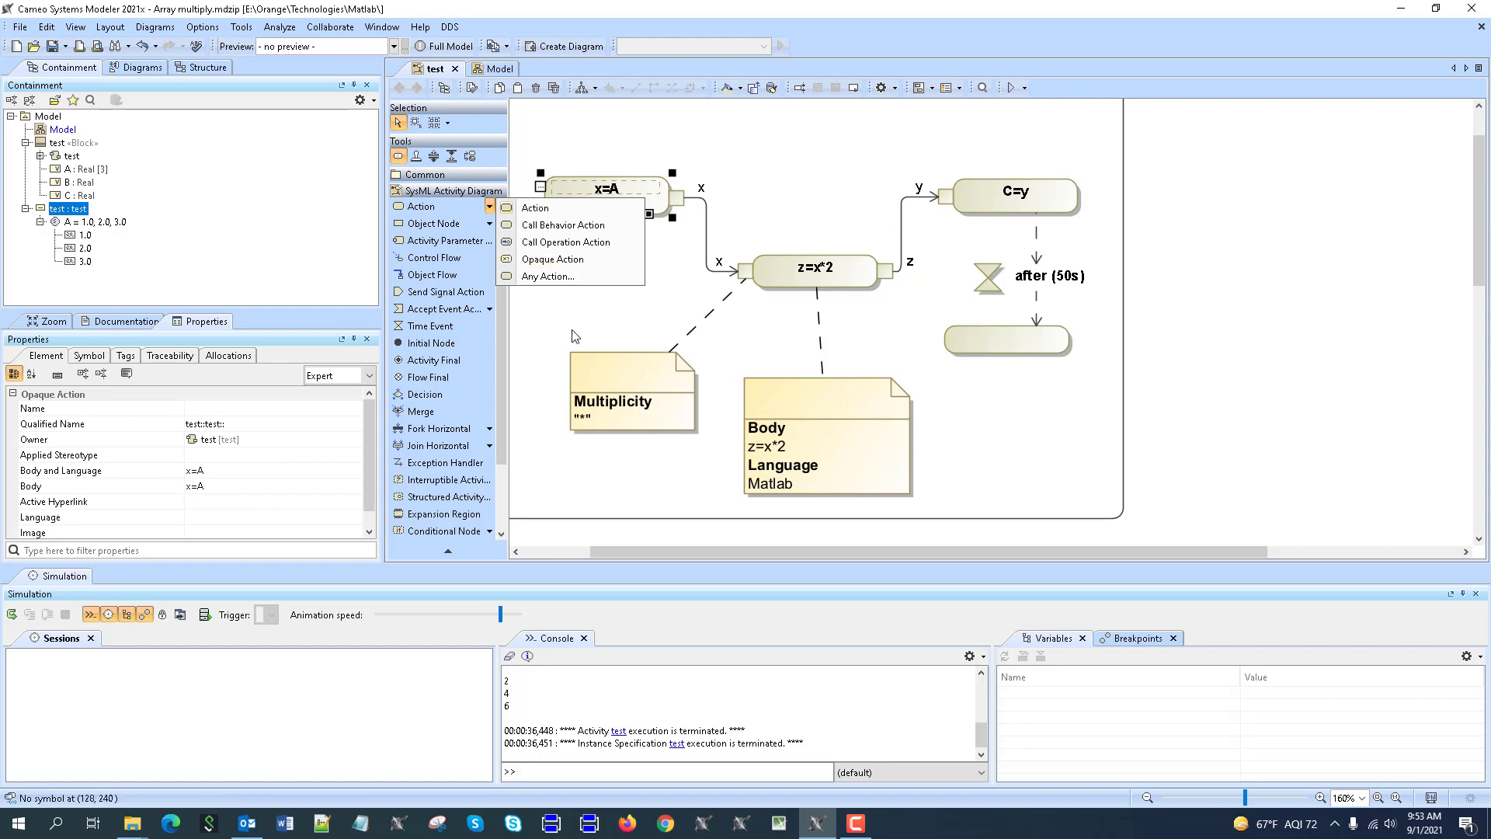
{"action": "key", "text": "Escape"}
- Return to the Model block definition diagram and remove the multiplicity from the test block's value property A
{"action": "left_click", "coordinate": [498, 70]}
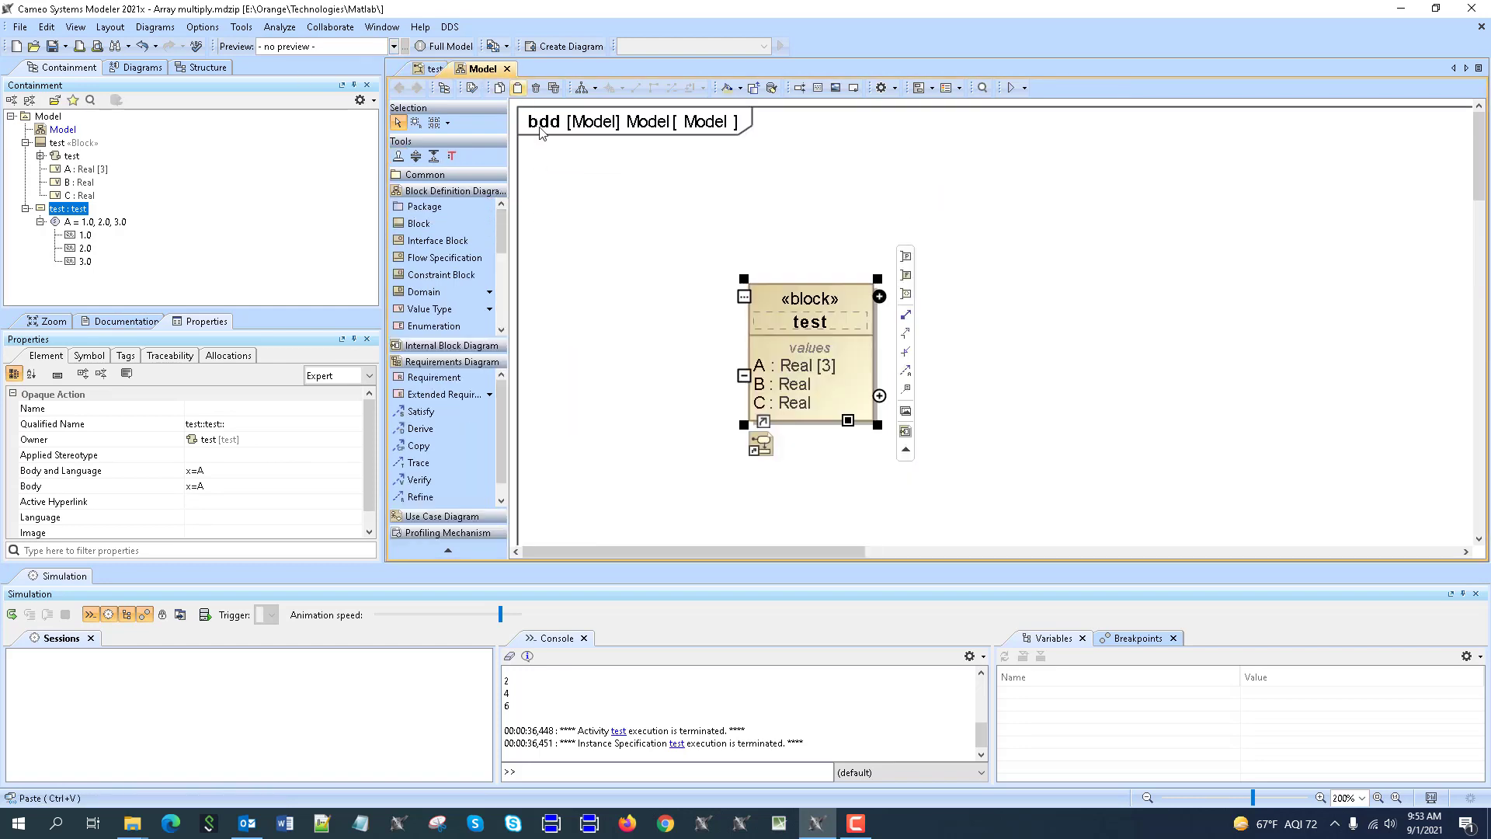
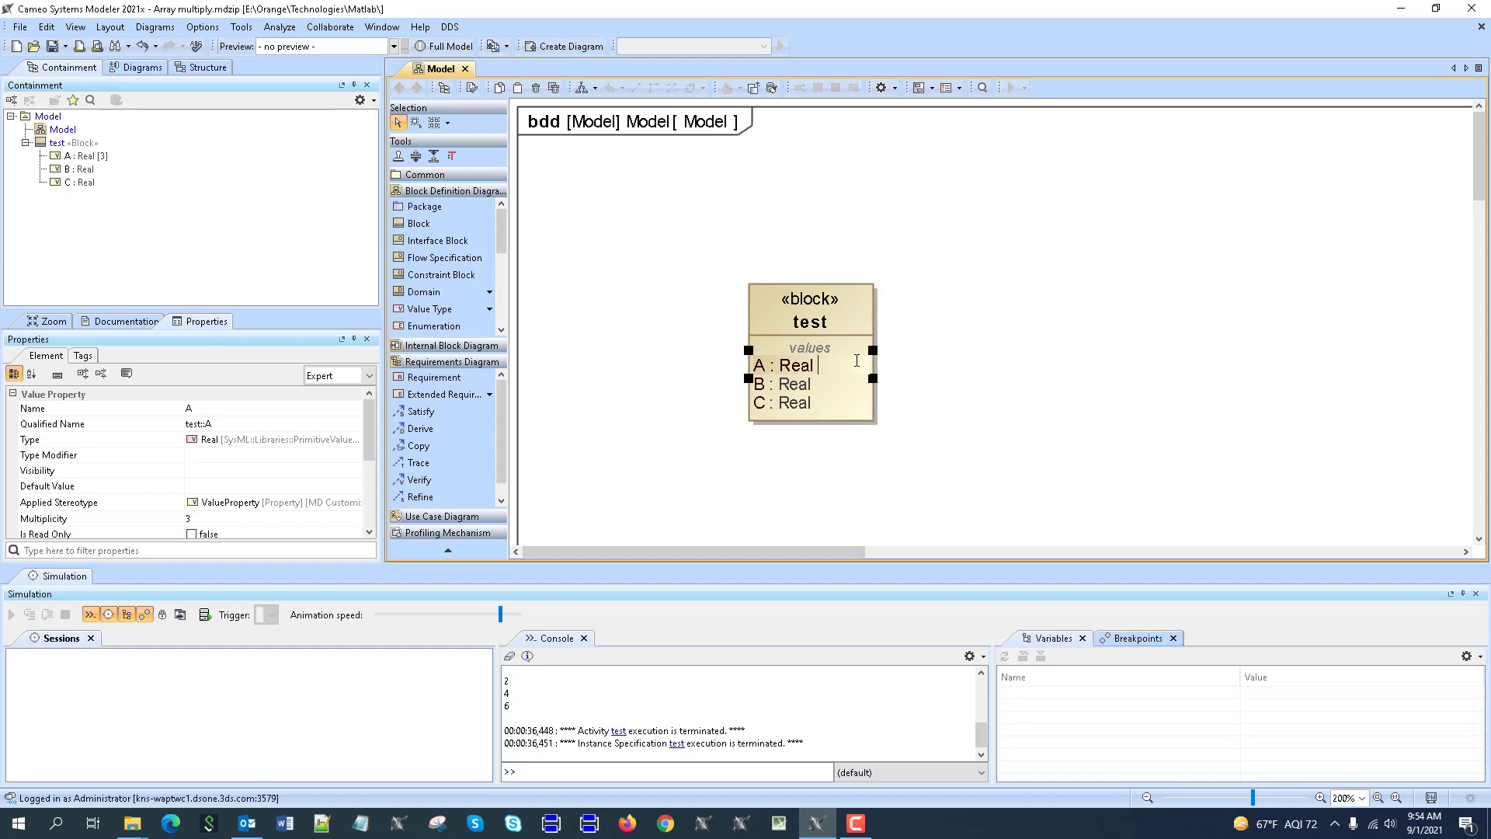
{"action": "left_click", "coordinate": [608, 370]}
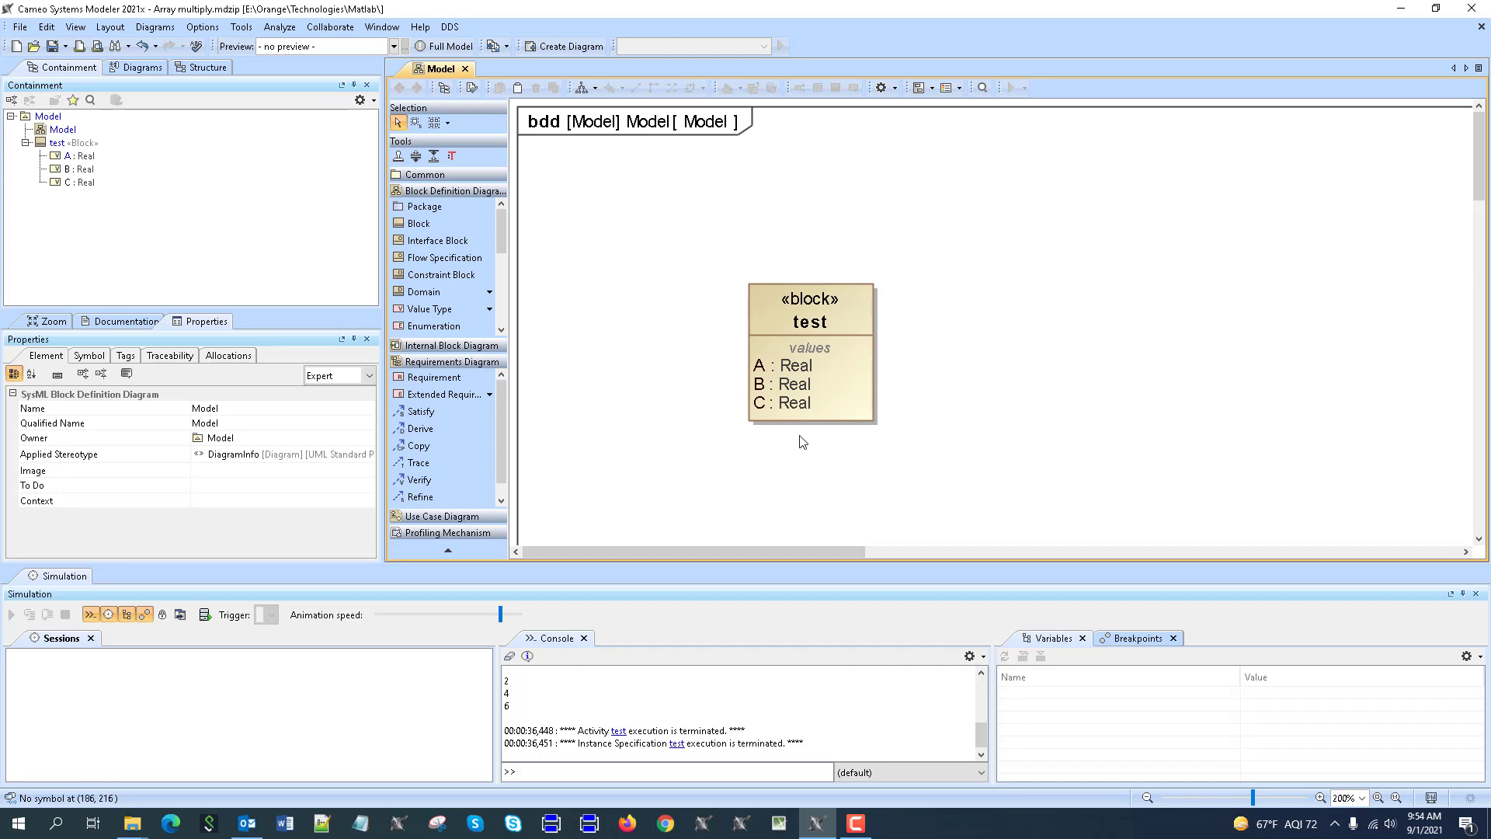
- Create a SysML Activity Diagram under the test block
{"action": "right_click", "coordinate": [54, 146]}
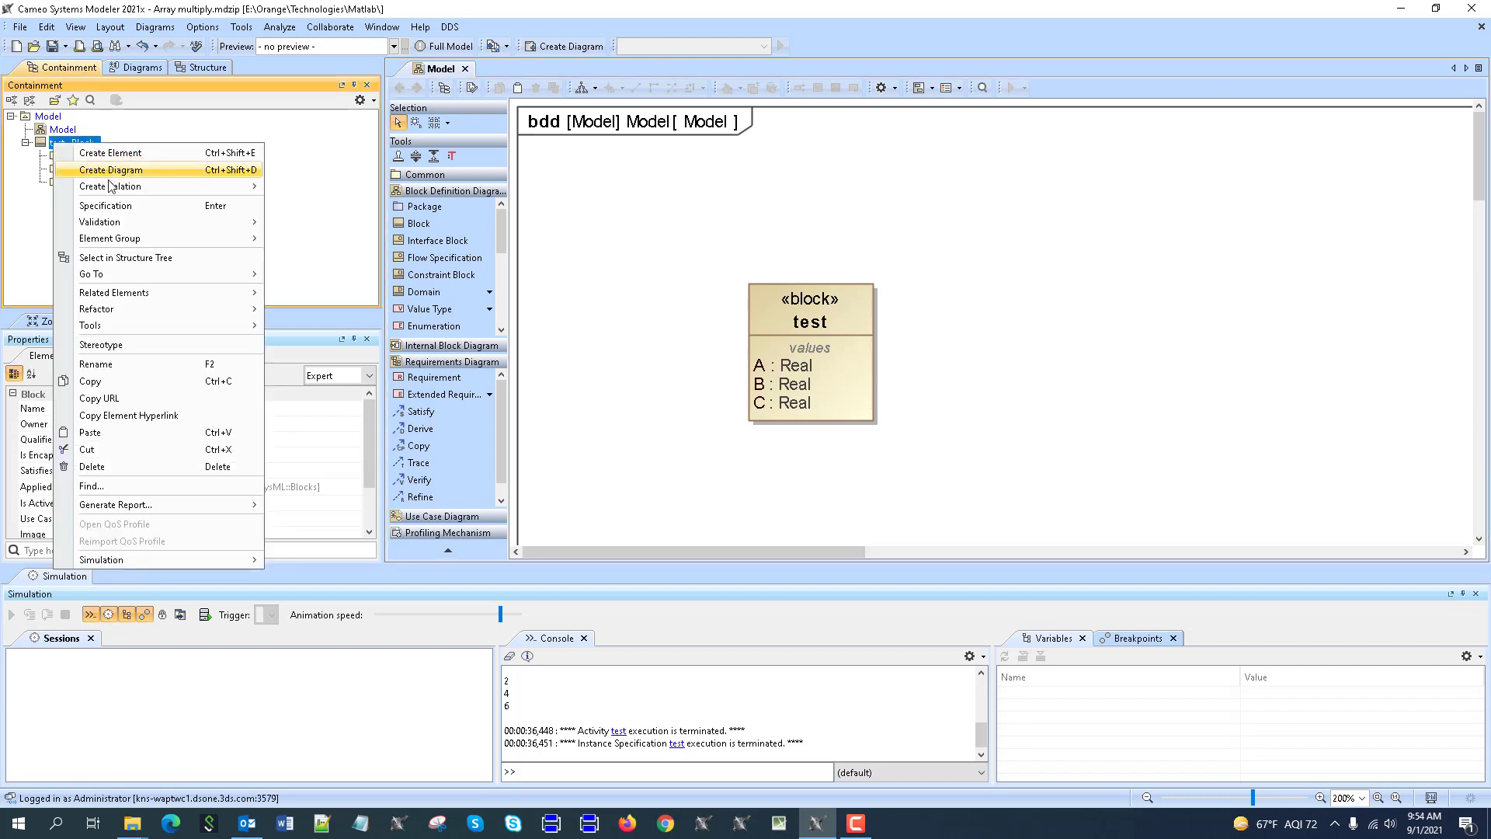
{"action": "left_click", "coordinate": [150, 171]}
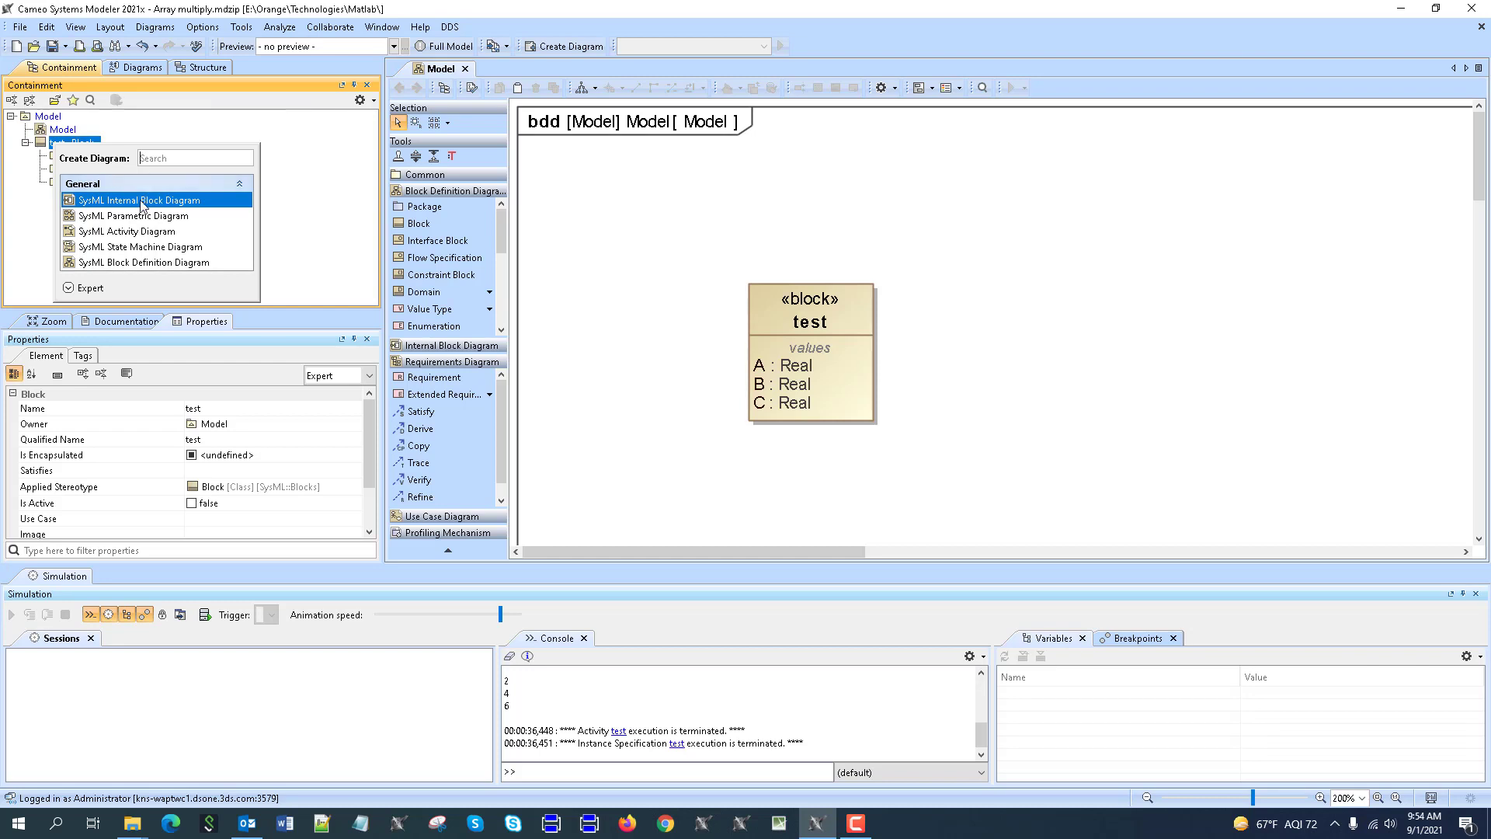
{"action": "left_click", "coordinate": [115, 241]}
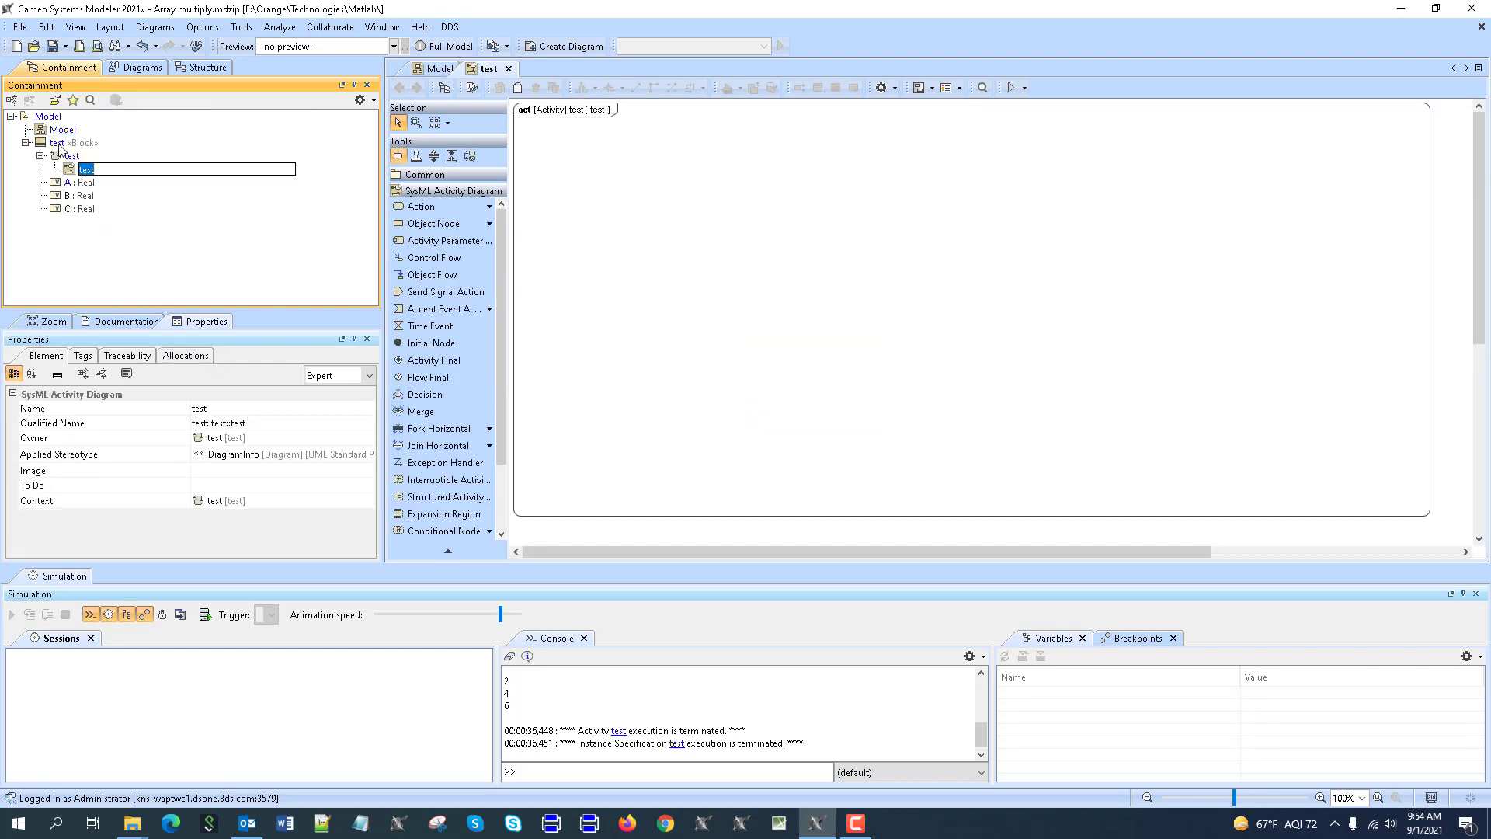
- Check the classifier behavior in the test block's specification
{"action": "right_click", "coordinate": [59, 144]}
{"action": "left_click", "coordinate": [103, 210]}
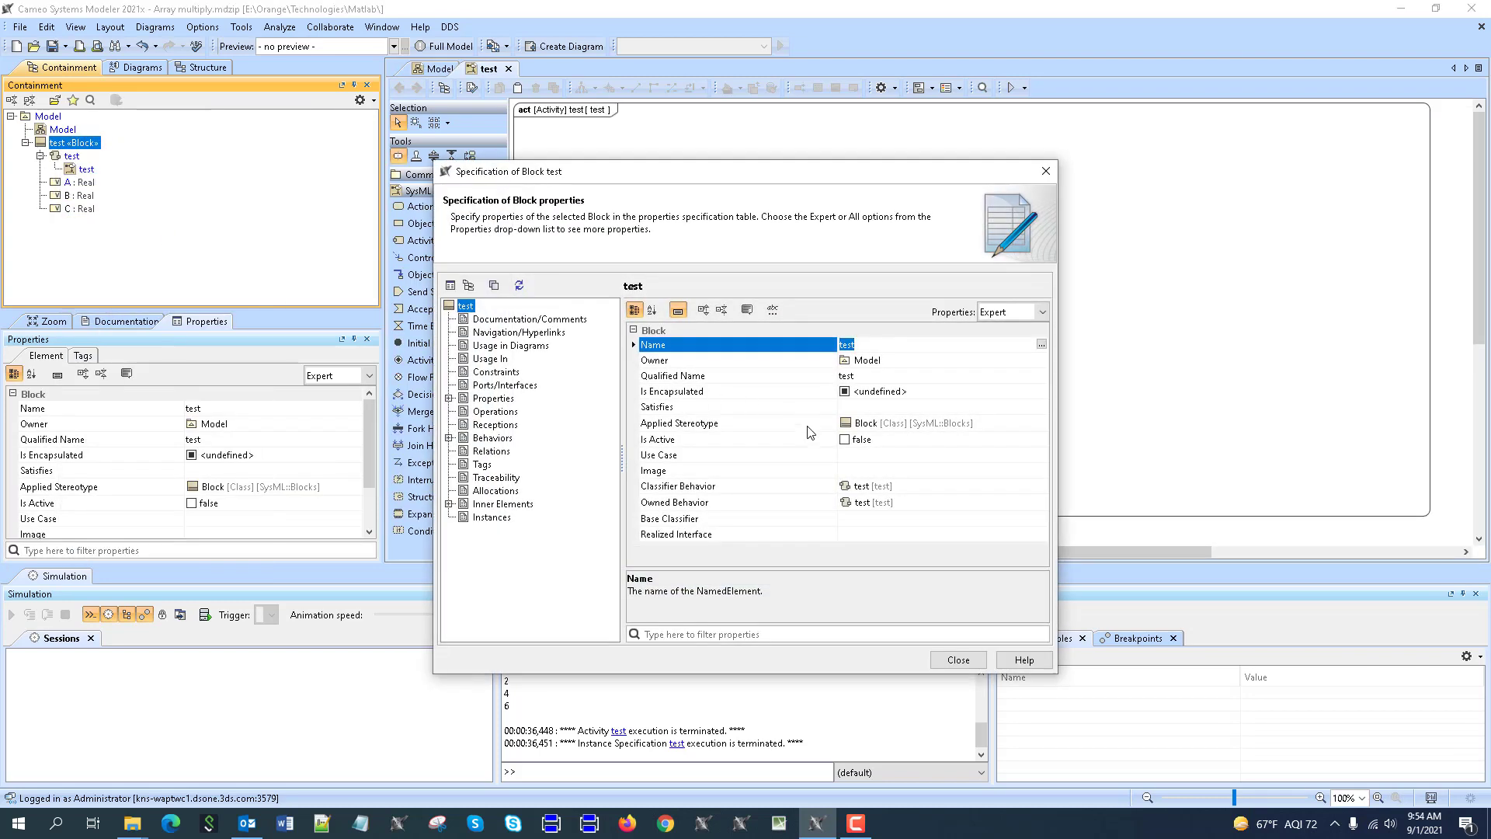
{"action": "left_click", "coordinate": [958, 660]}
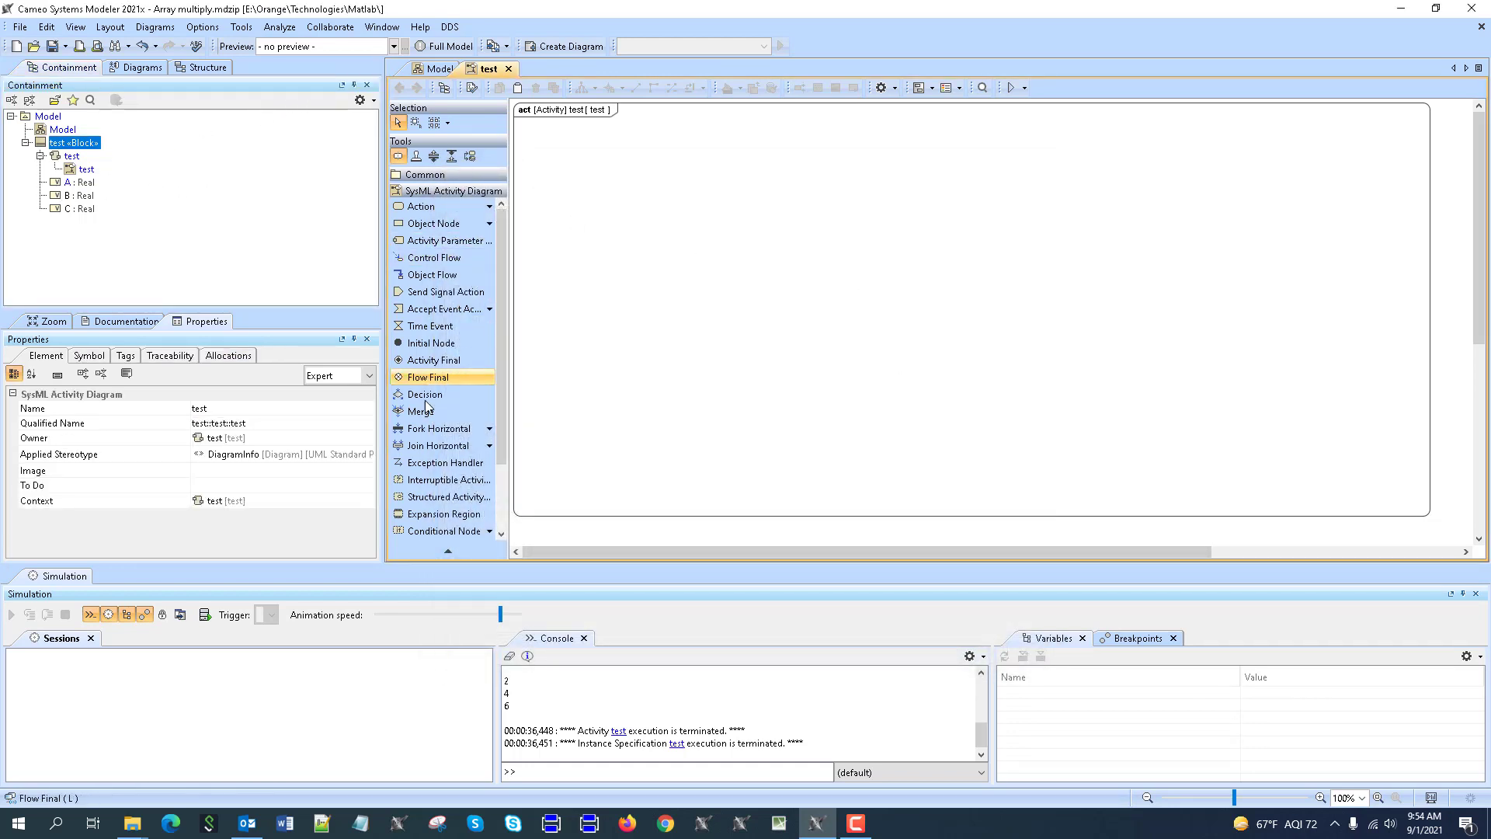
- Add an opaque action with the body x=A to the test activity diagram
{"action": "left_click", "coordinate": [488, 207]}
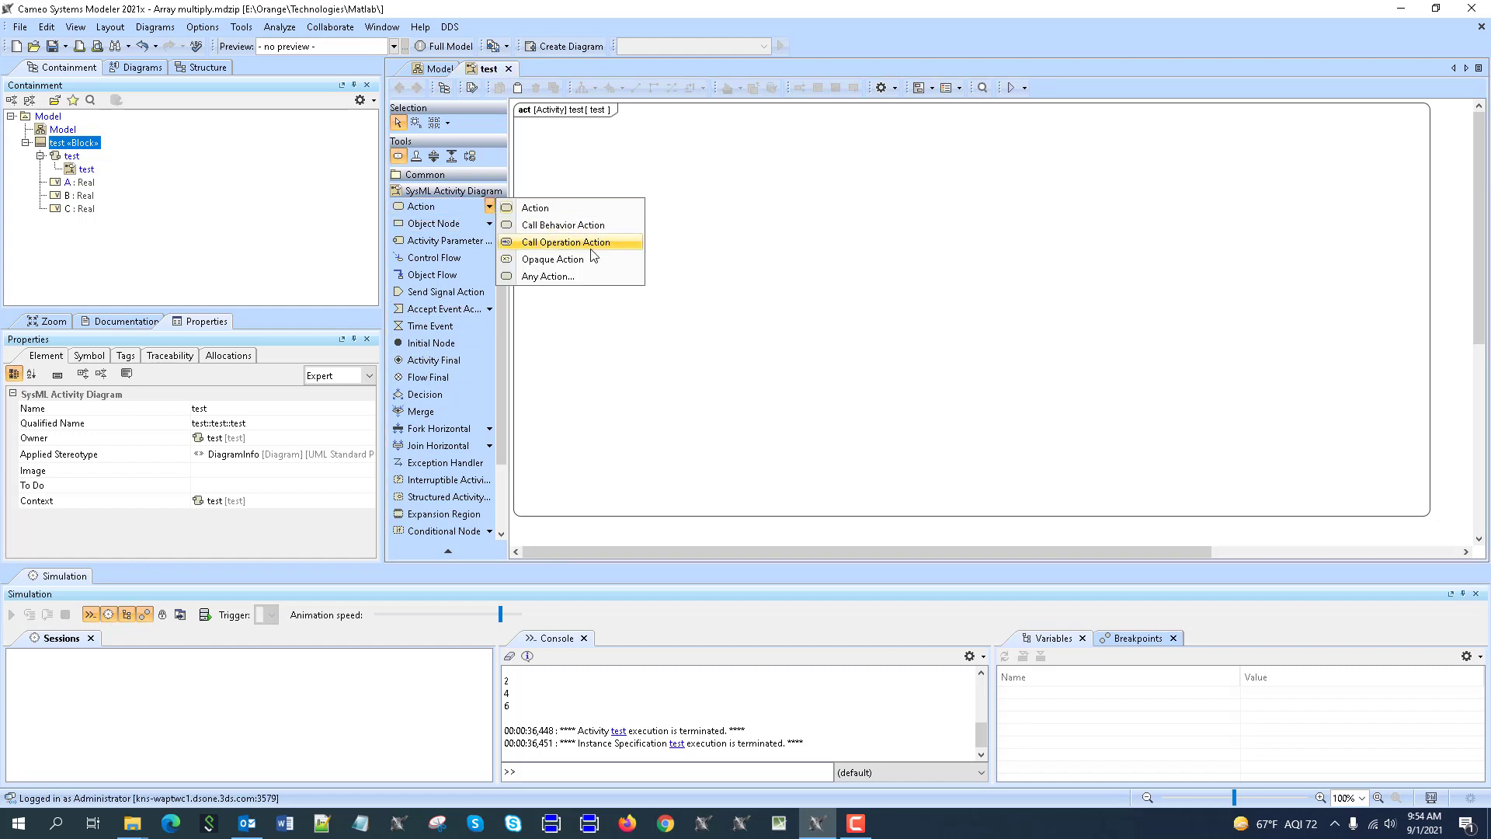
{"action": "left_click", "coordinate": [596, 255]}
{"action": "left_click", "coordinate": [608, 189]}
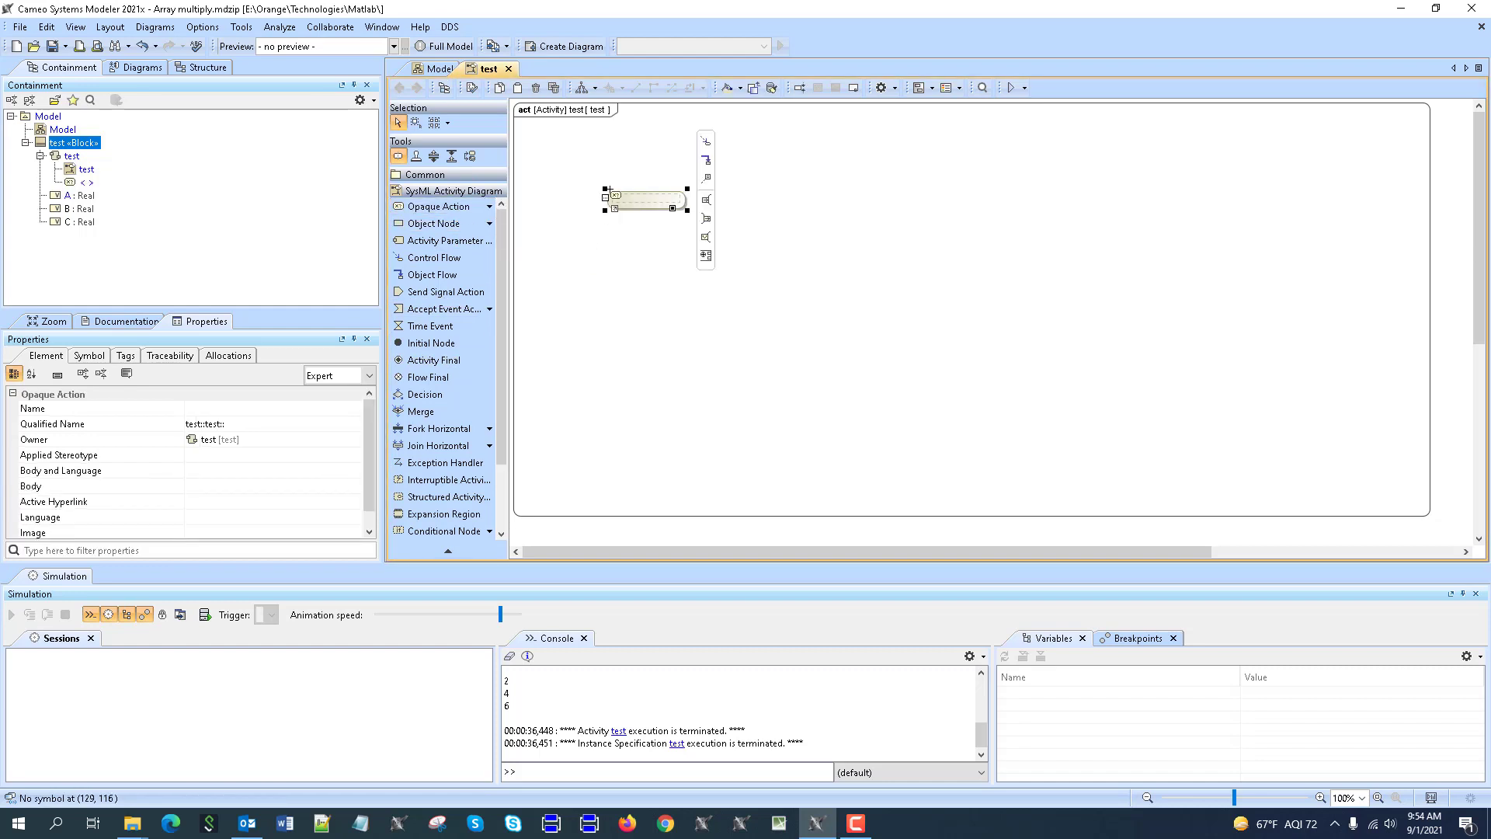
{"action": "type", "text": "x=A"}
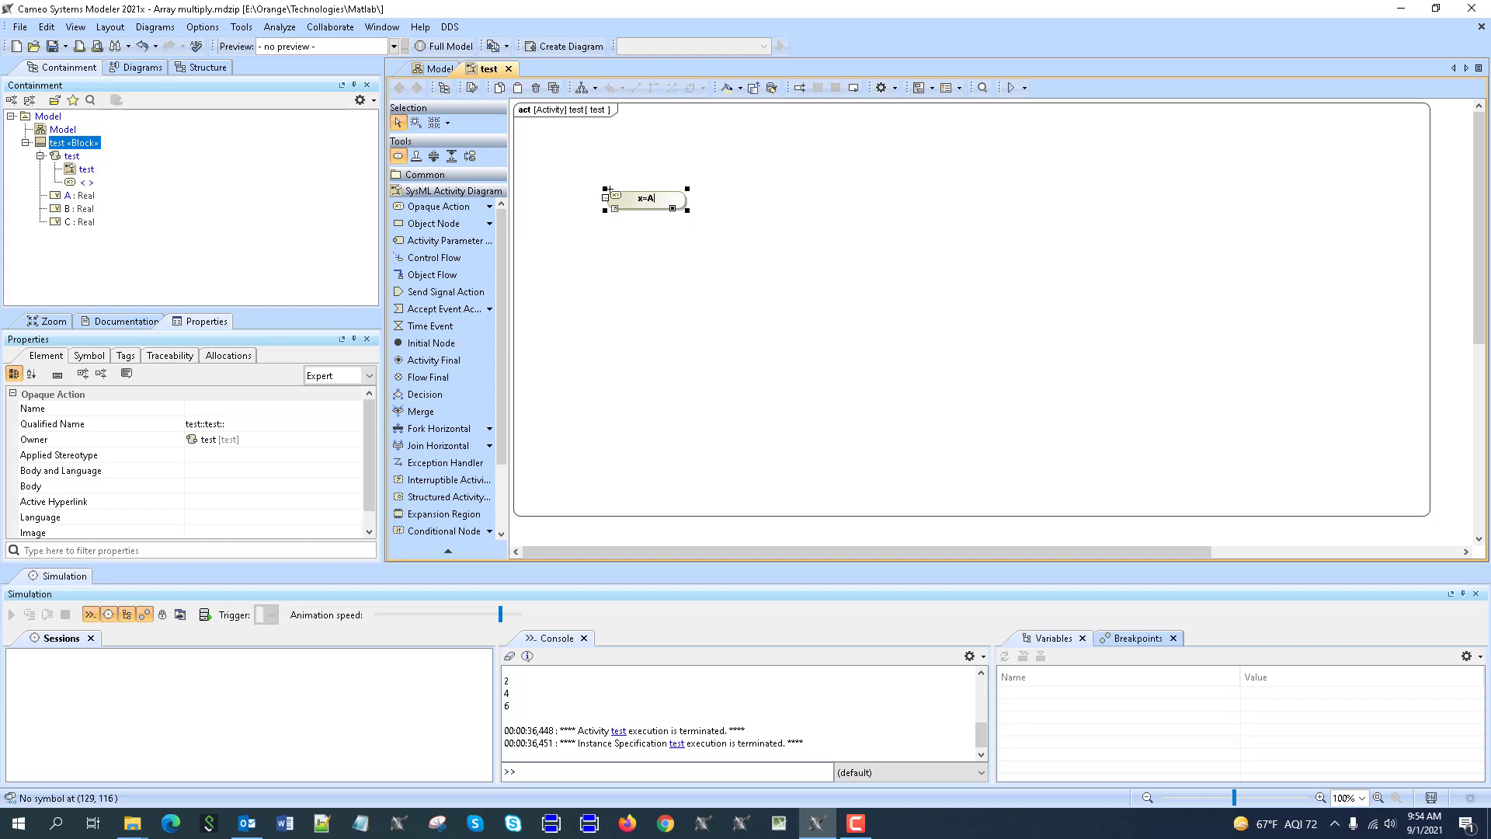
{"action": "left_click", "coordinate": [617, 255]}
{"action": "scroll", "coordinate": [594, 252], "scroll_direction": "up", "scroll_amount": 4}
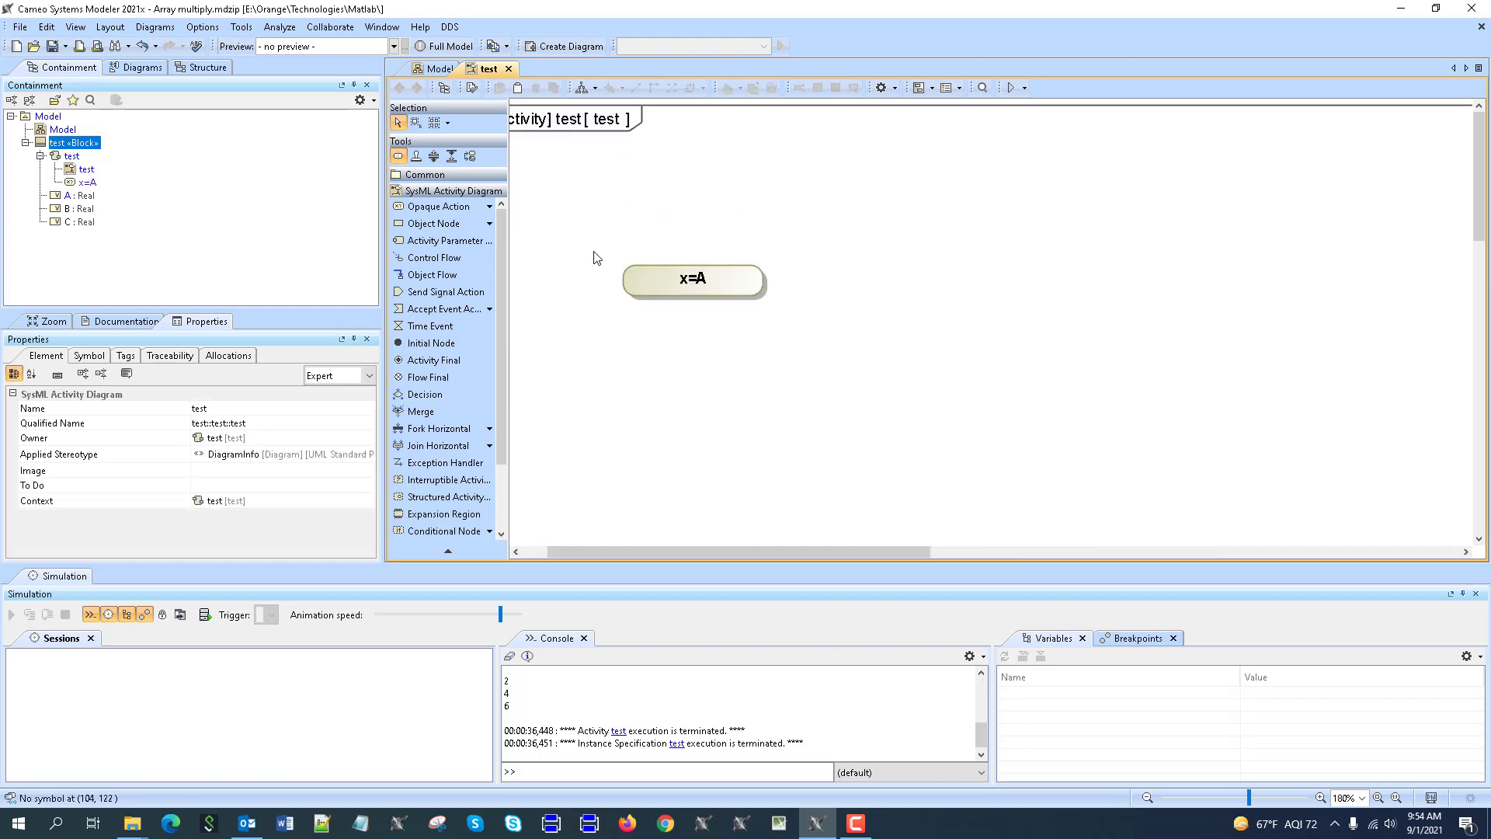
- Add an output pin named x to the x=A action
{"action": "left_click", "coordinate": [752, 280]}
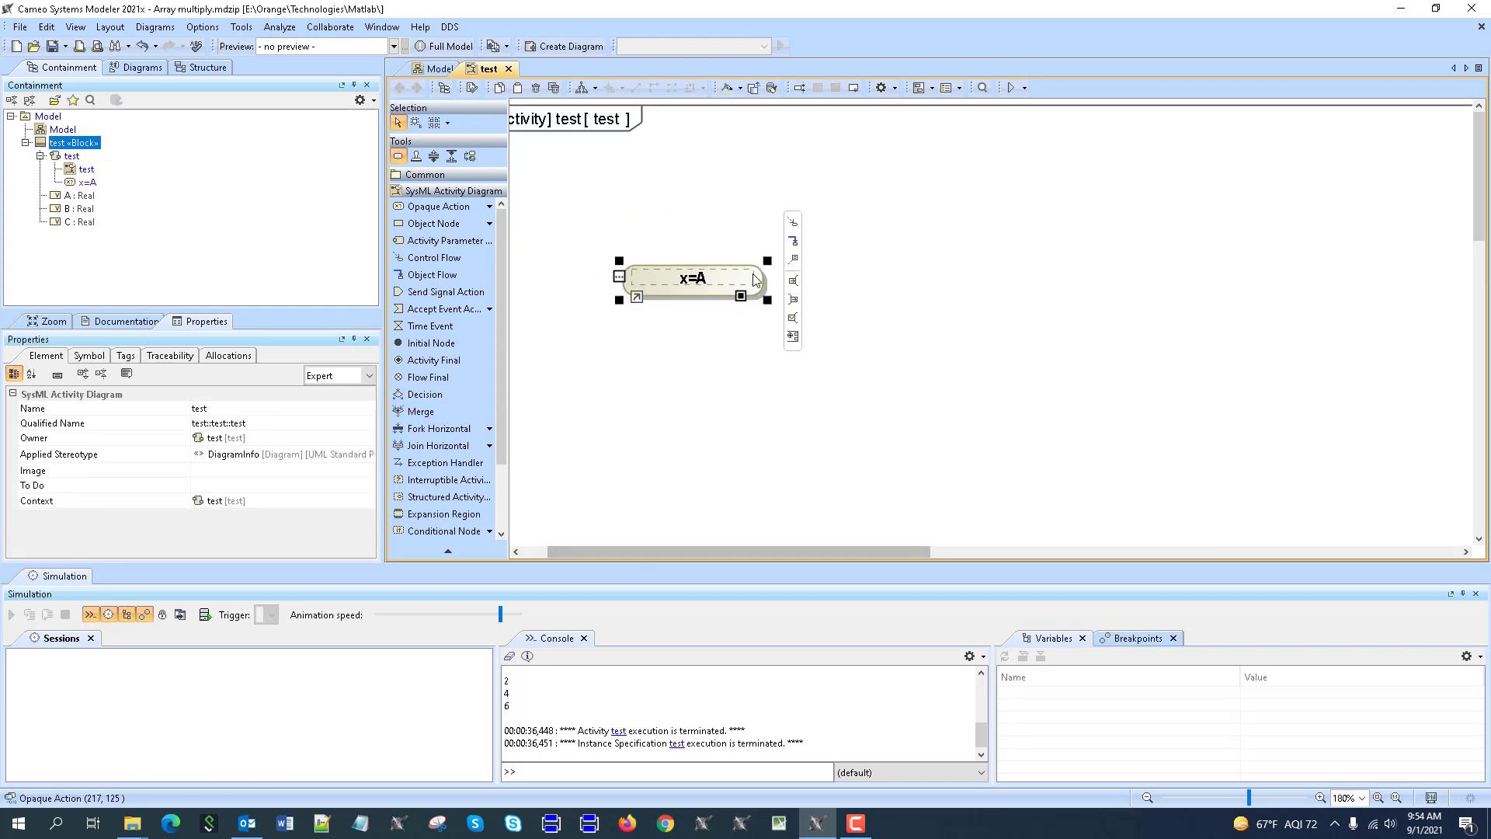
{"action": "left_click", "coordinate": [793, 300]}
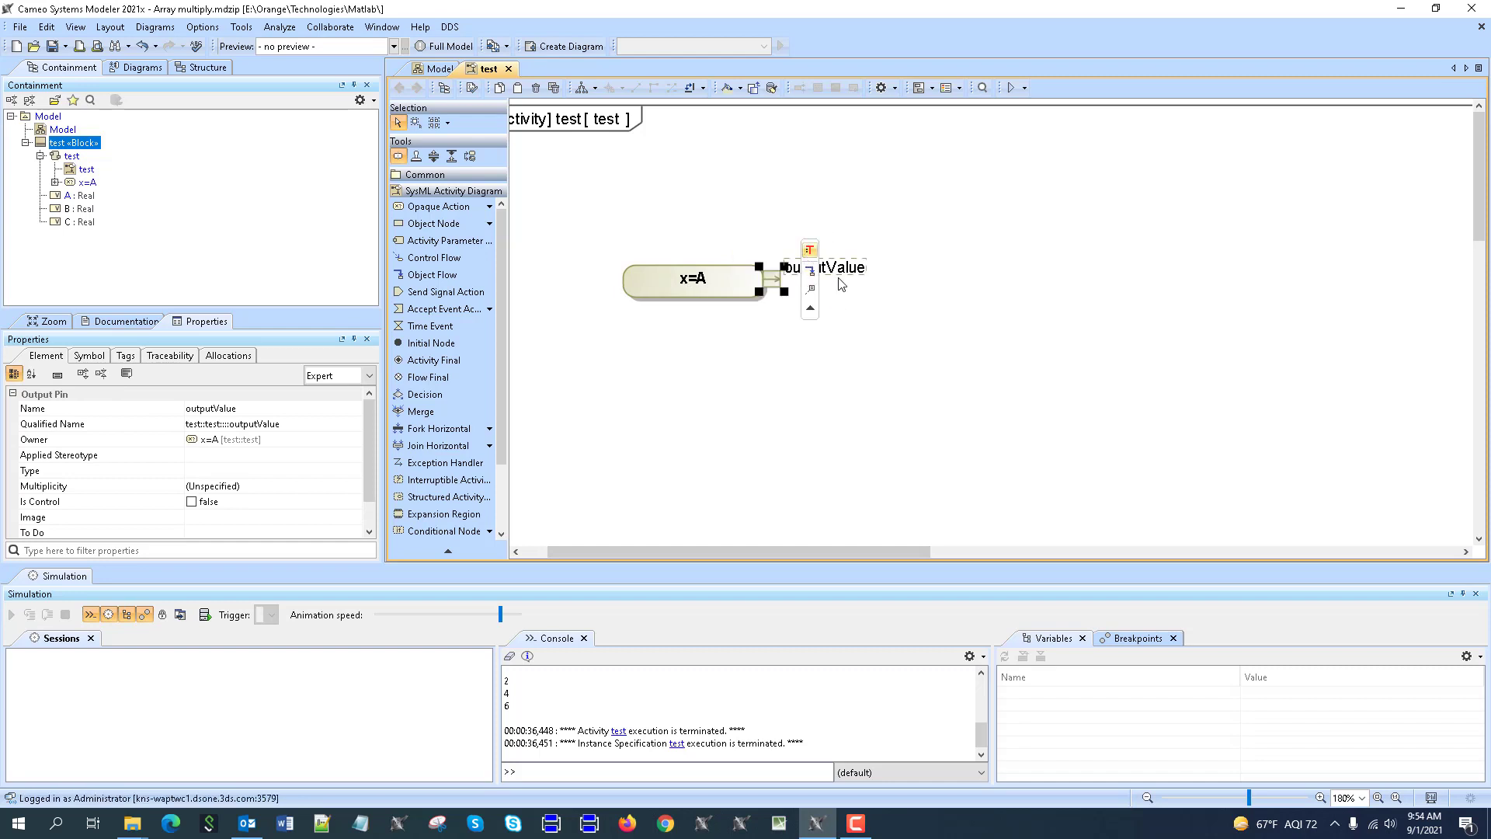
{"action": "double_click", "coordinate": [829, 270]}
{"action": "type", "text": "x"}
{"action": "left_click", "coordinate": [815, 393]}
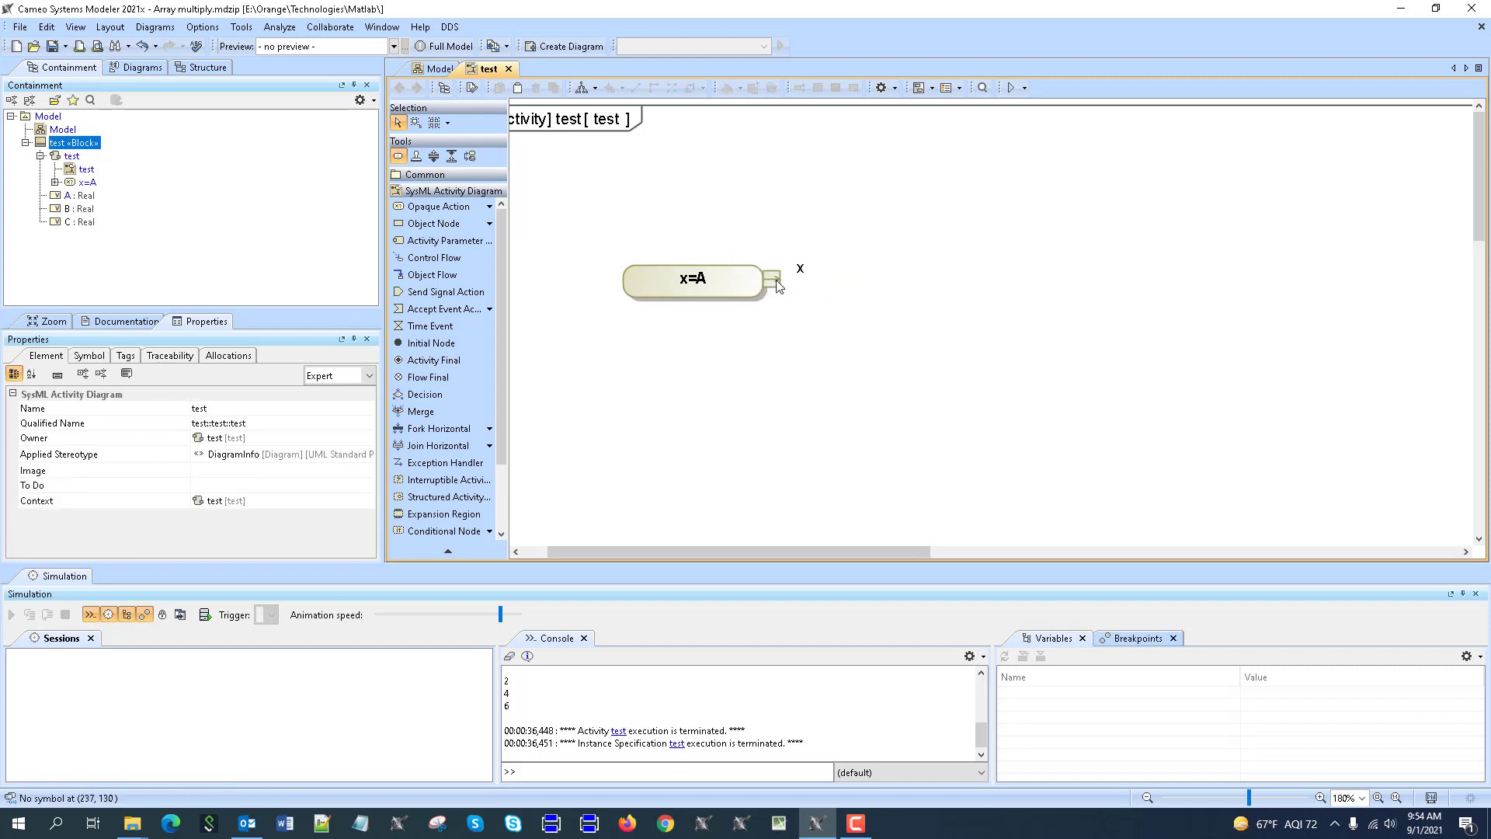
- Connect the x=A action's output pin by object flow to a new opaque action's input pin named x
{"action": "left_click", "coordinate": [779, 286]}
{"action": "left_click_drag", "start_coordinate": [792, 259], "coordinate": [907, 351]}
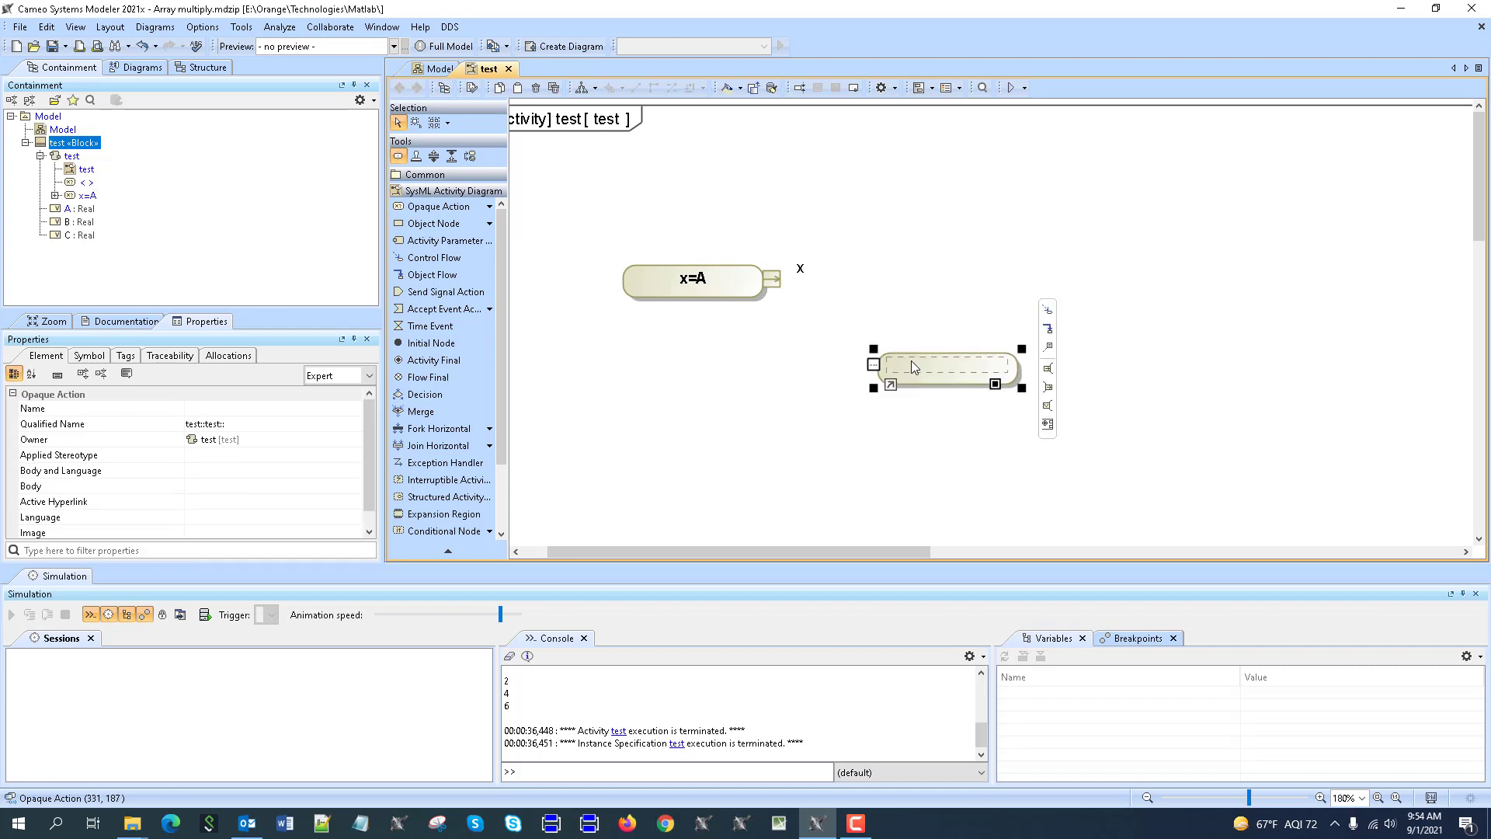
{"action": "left_click", "coordinate": [772, 278]}
{"action": "left_click_drag", "start_coordinate": [810, 271], "coordinate": [884, 369]}
{"action": "left_click", "coordinate": [808, 361]}
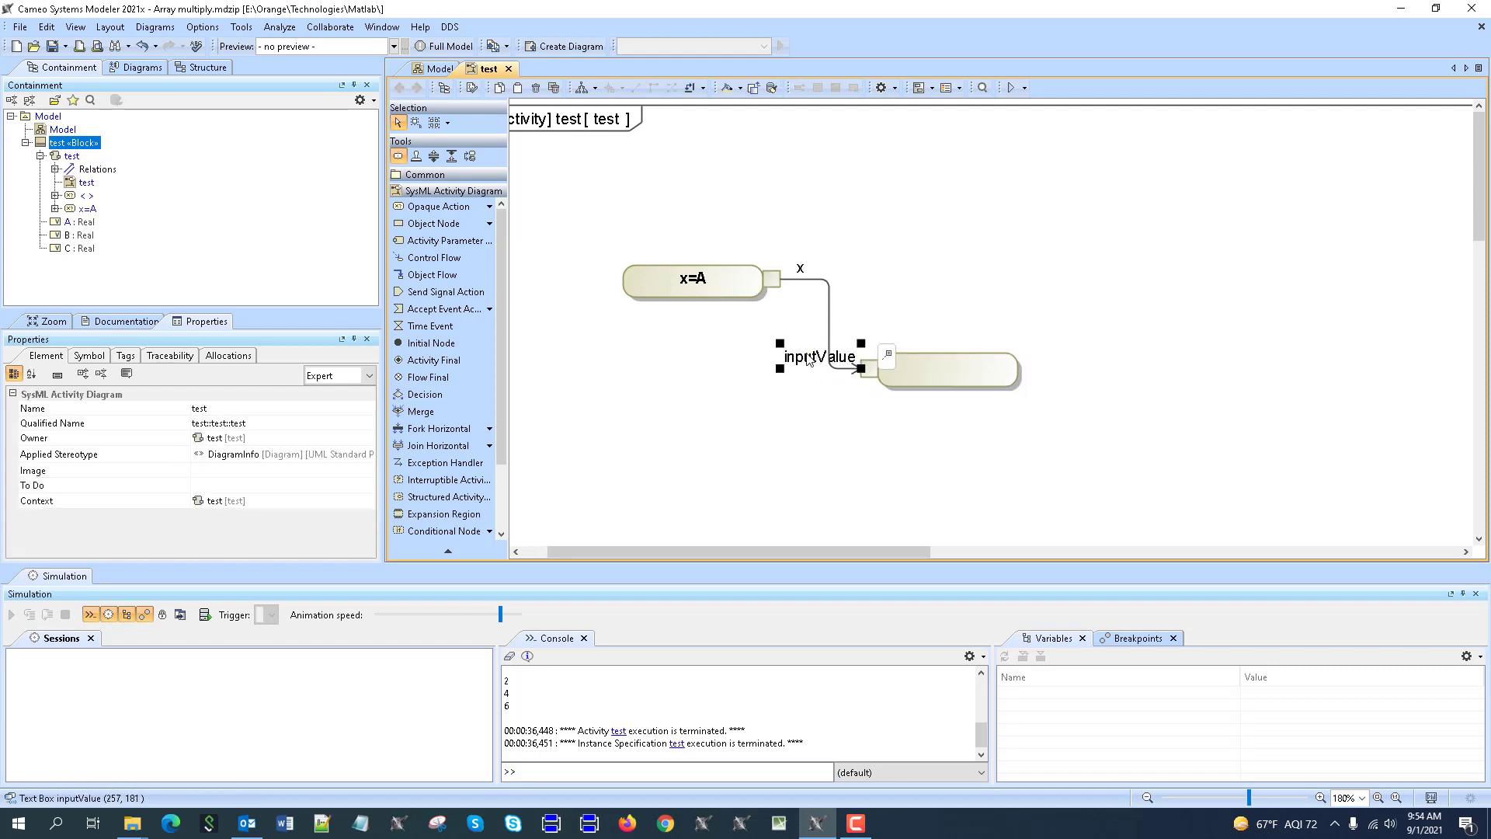
{"action": "type", "text": "x"}
- Set the second opaque action's body to z=3*x
{"action": "left_click", "coordinate": [926, 376]}
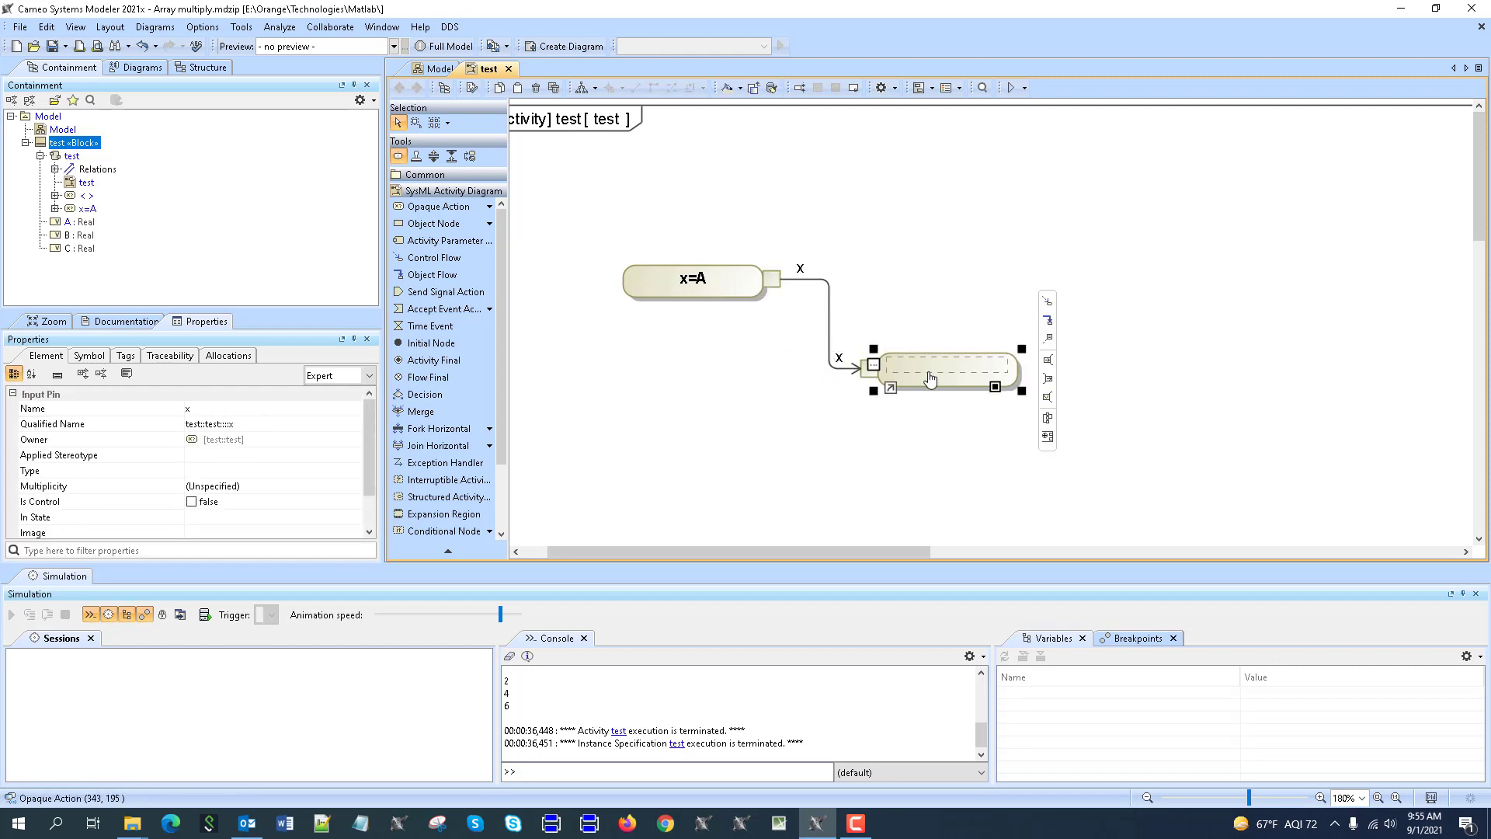
{"action": "type", "text": "z"}
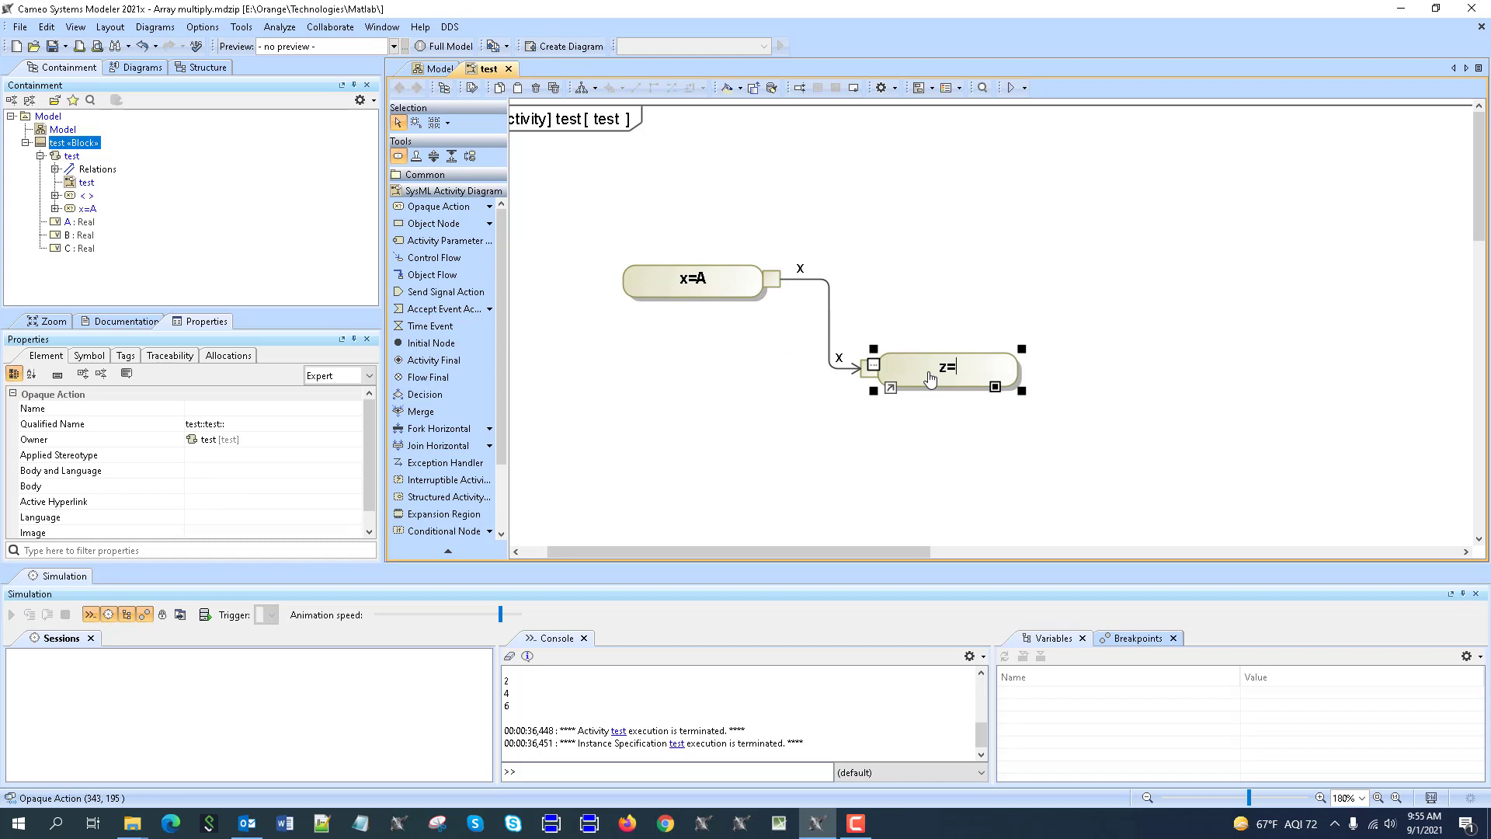
{"action": "type", "text": "=3*x"}
{"action": "left_click", "coordinate": [959, 346]}
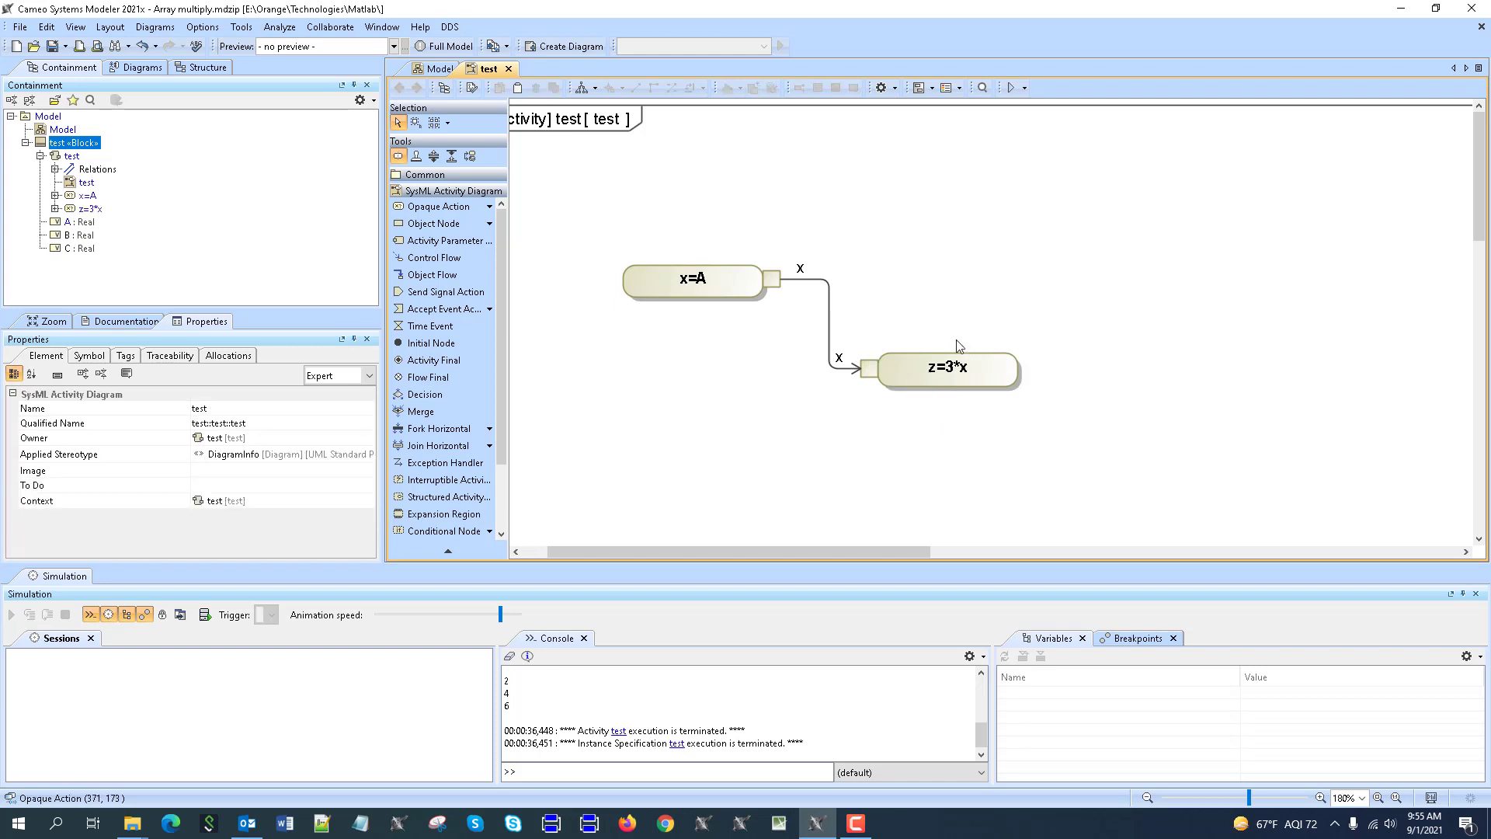
- Add an output pin named z on the right side of the z=3*x action
{"action": "left_click", "coordinate": [952, 375]}
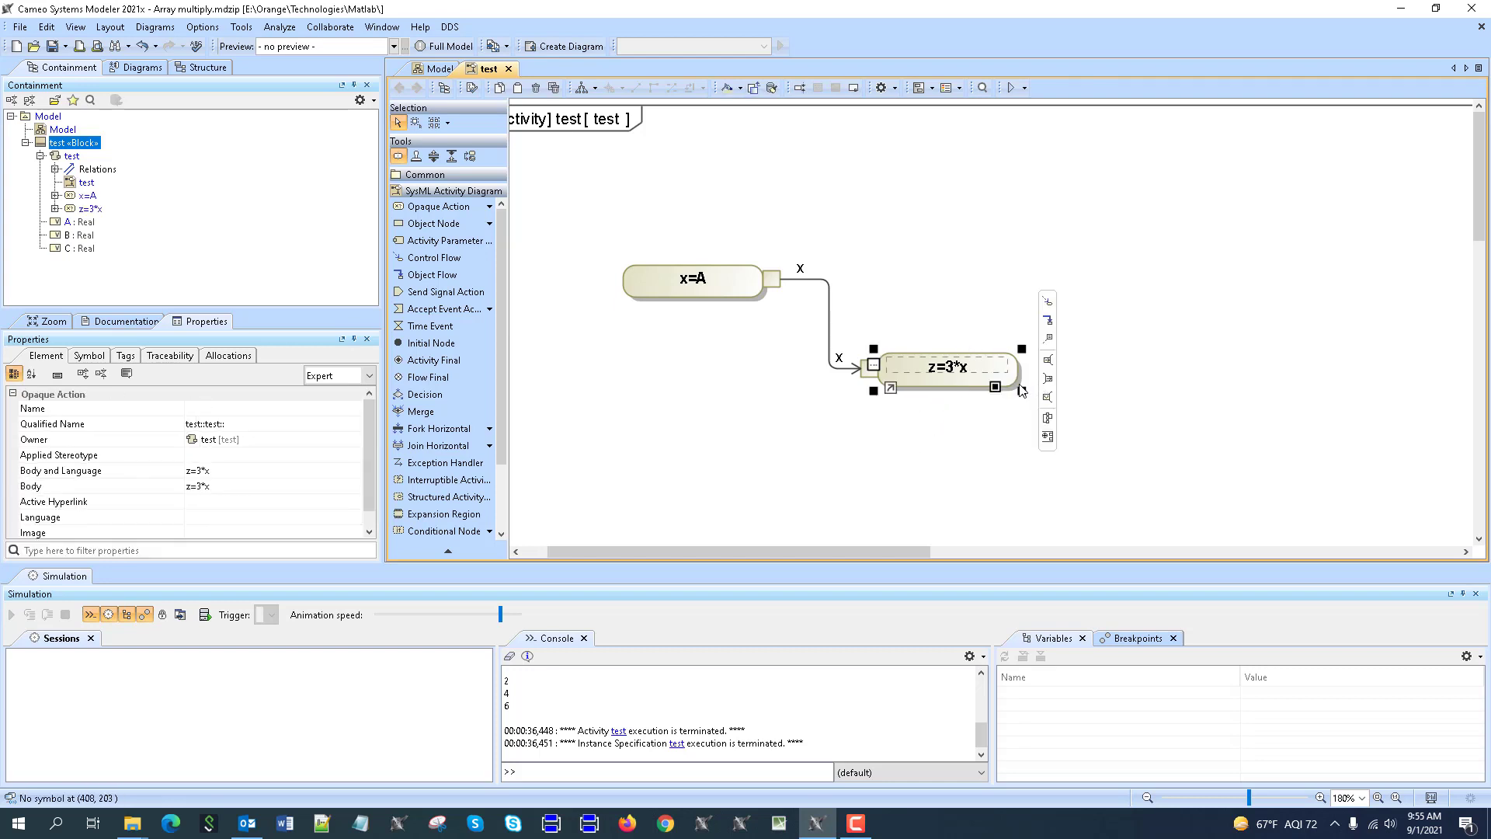
{"action": "left_click", "coordinate": [1047, 397]}
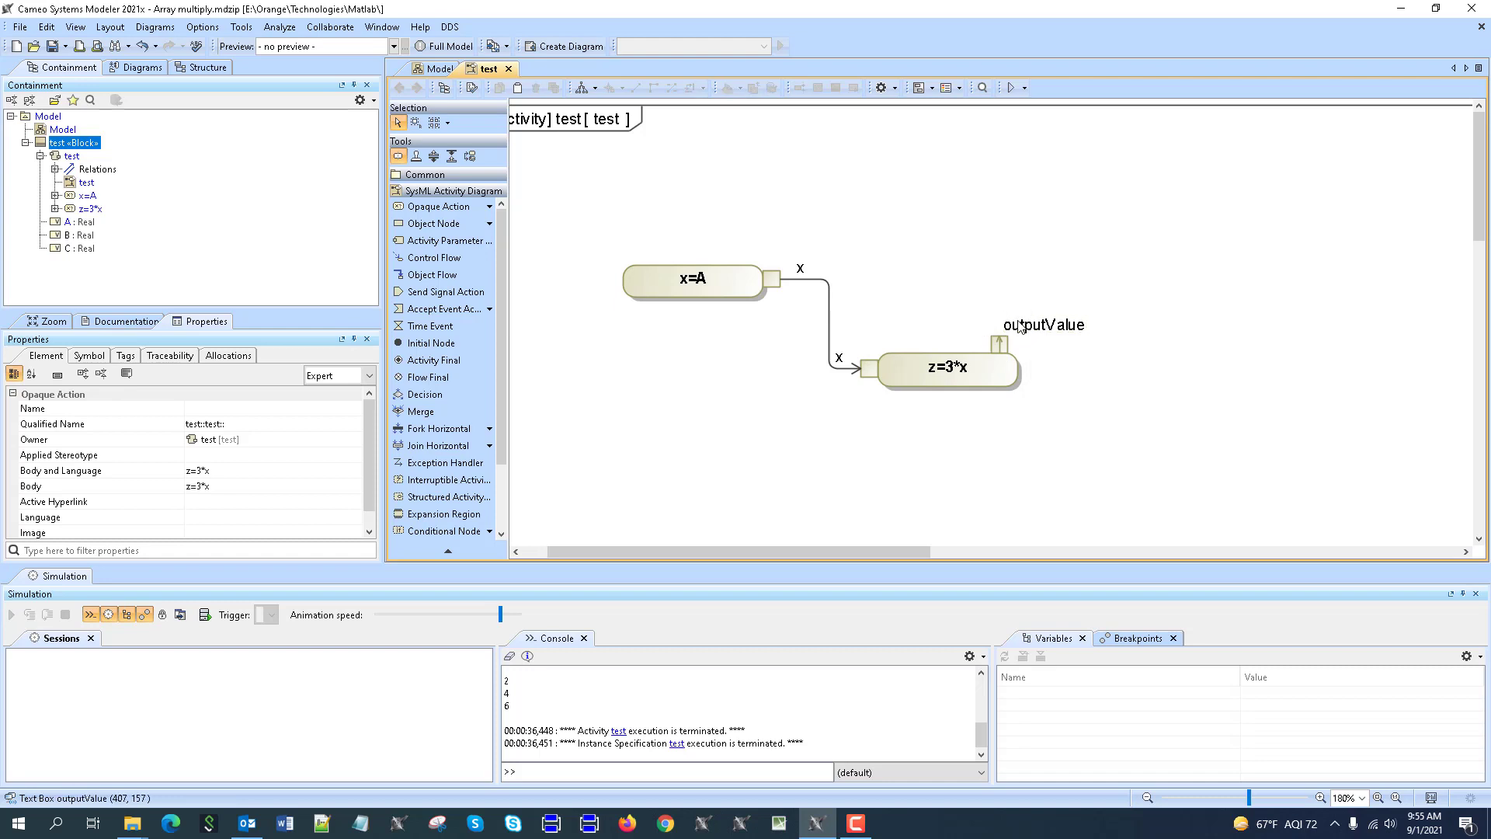
{"action": "left_click_drag", "start_coordinate": [1012, 351], "coordinate": [1051, 355]}
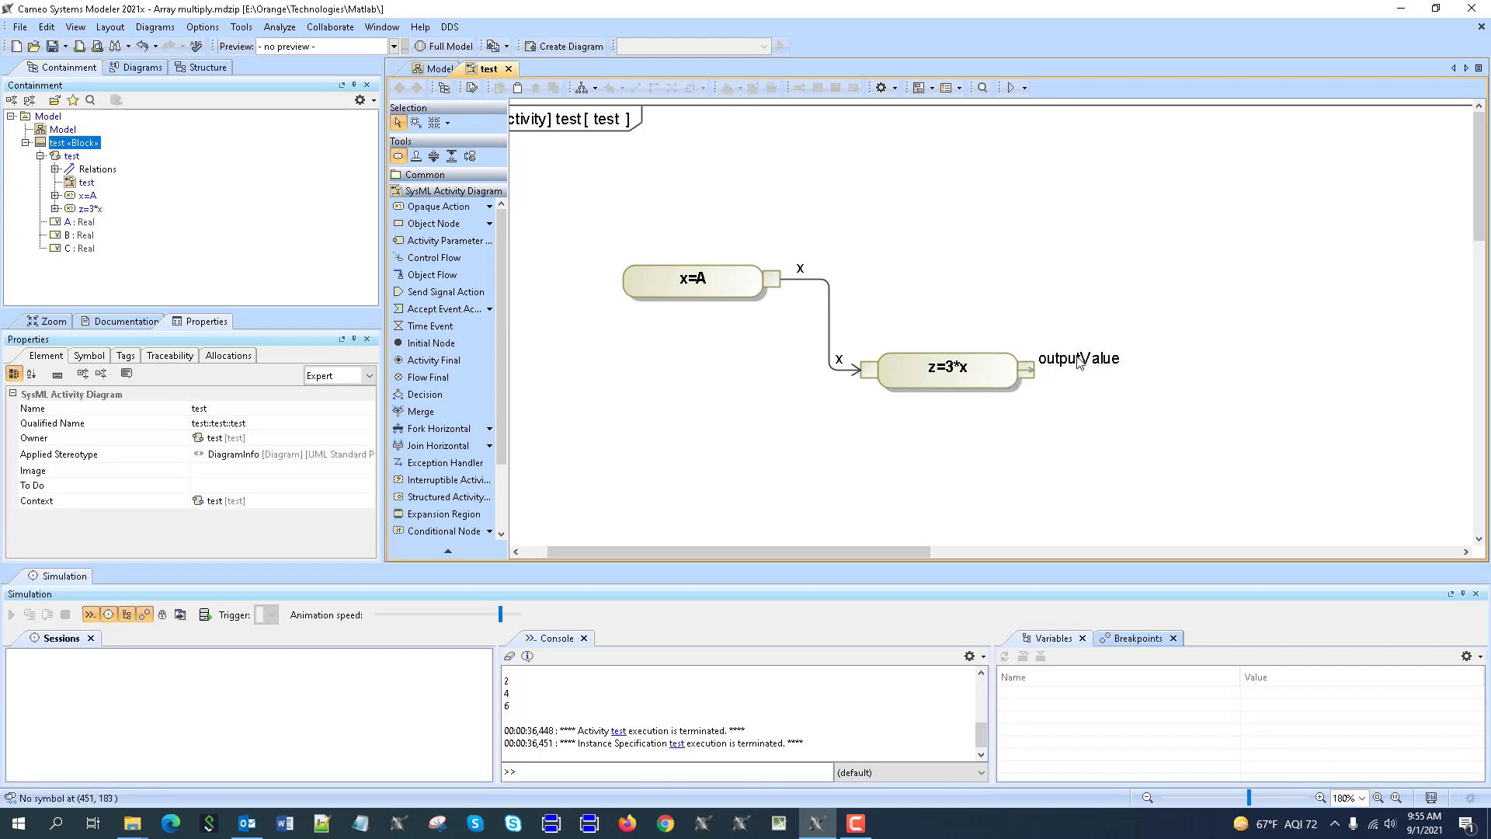
{"action": "left_click", "coordinate": [1079, 362]}
{"action": "left_click", "coordinate": [1079, 362]}
{"action": "type", "text": "z"}
{"action": "left_click", "coordinate": [1033, 400]}
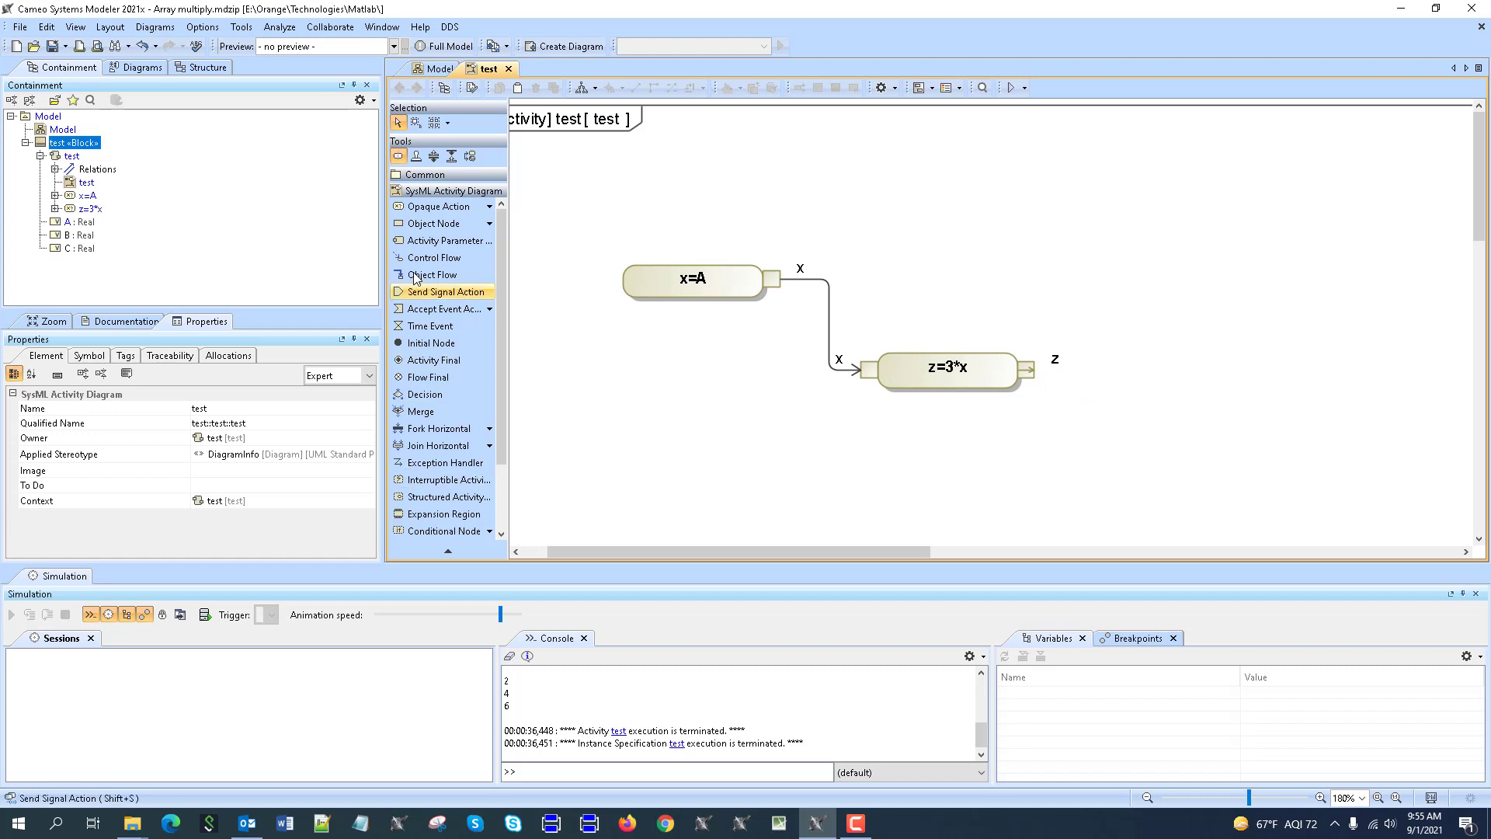
- Connect the z output pin by object flow to a third opaque action's input pin named x
{"action": "left_click", "coordinate": [439, 206]}
{"action": "left_click", "coordinate": [1087, 274]}
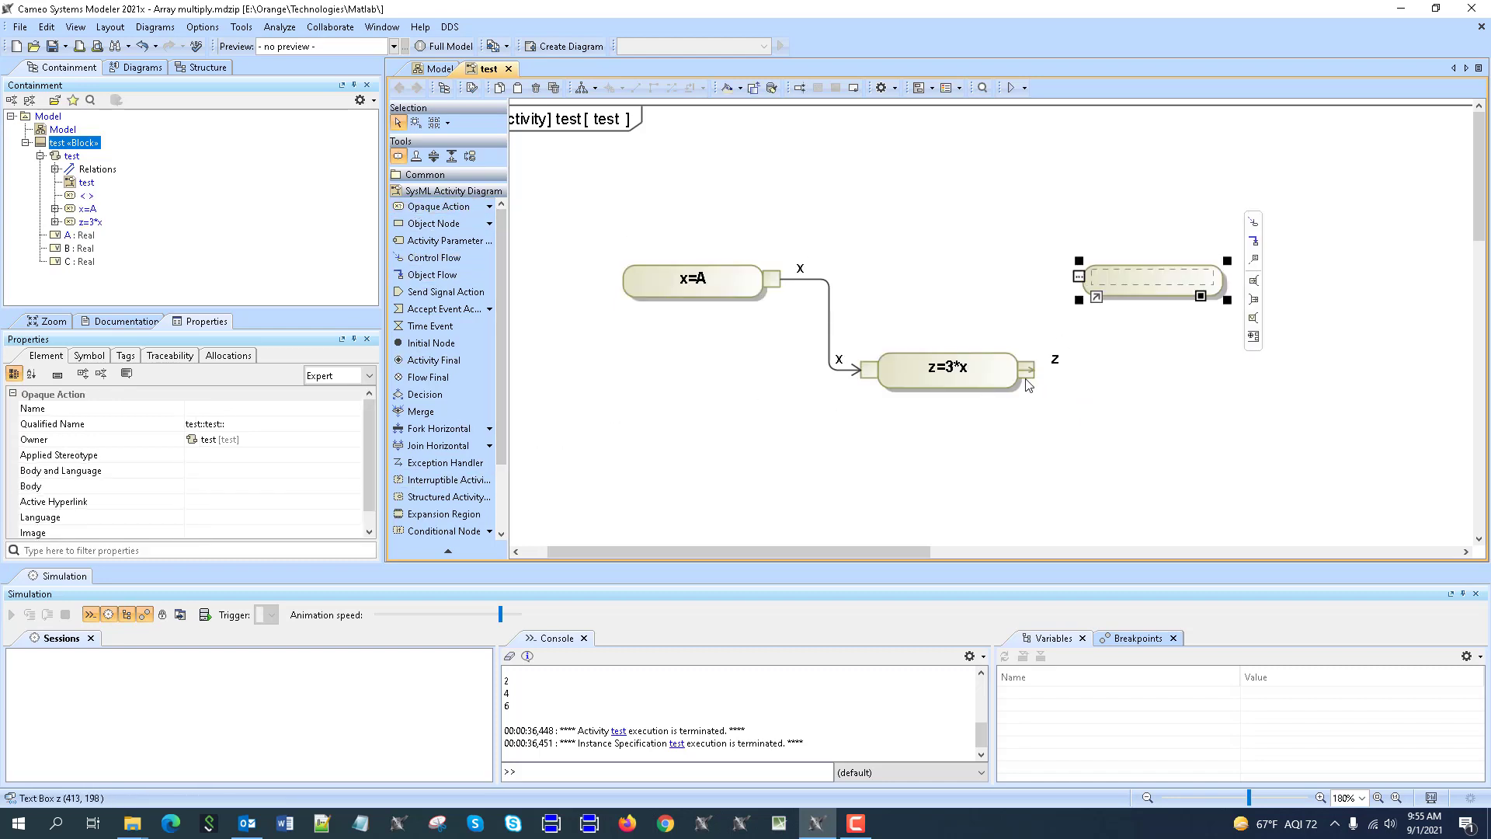
{"action": "left_click", "coordinate": [1026, 369]}
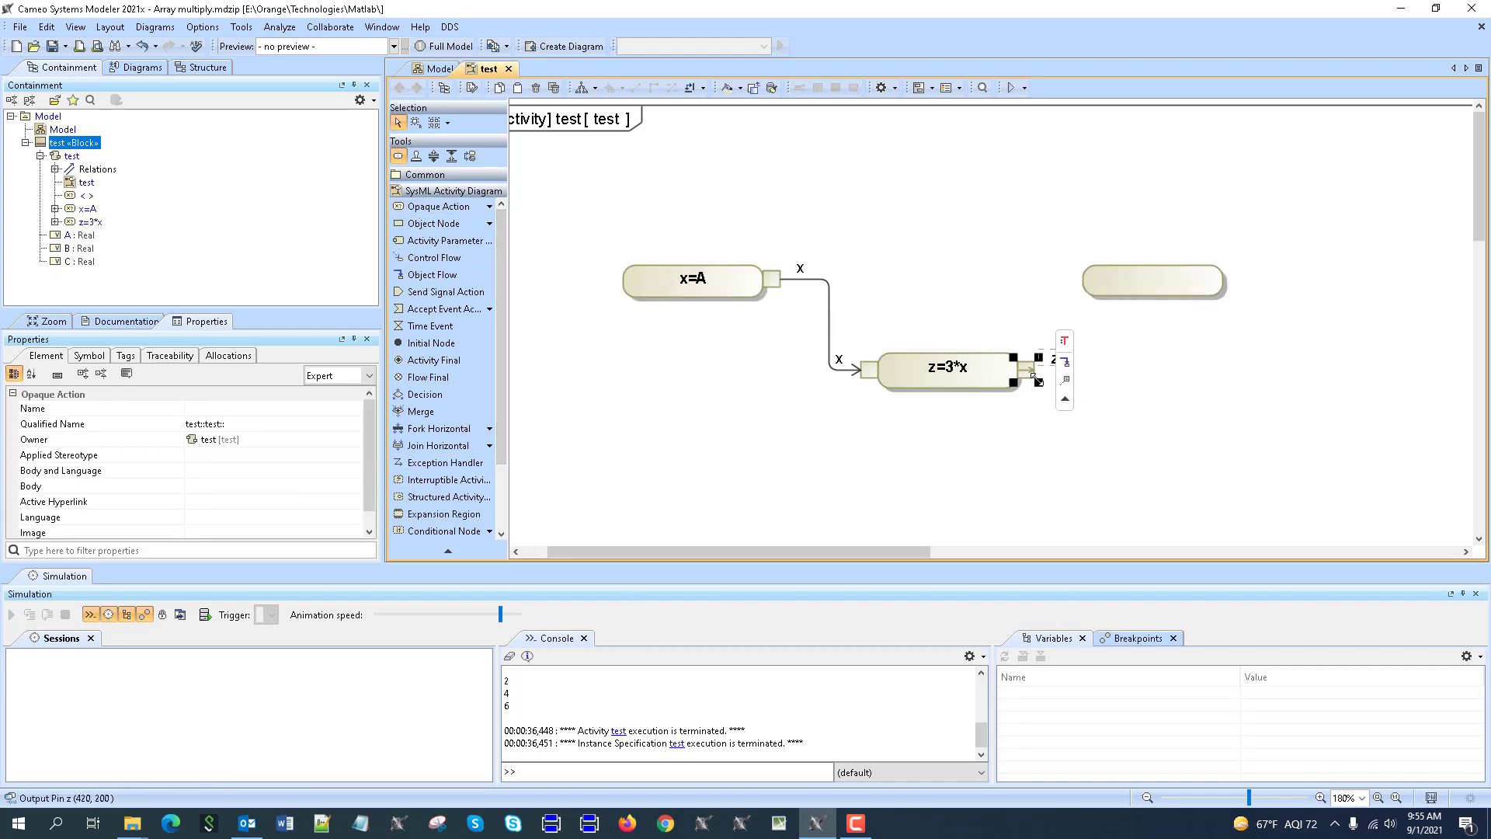
{"action": "left_click", "coordinate": [1111, 284]}
{"action": "double_click", "coordinate": [1156, 326]}
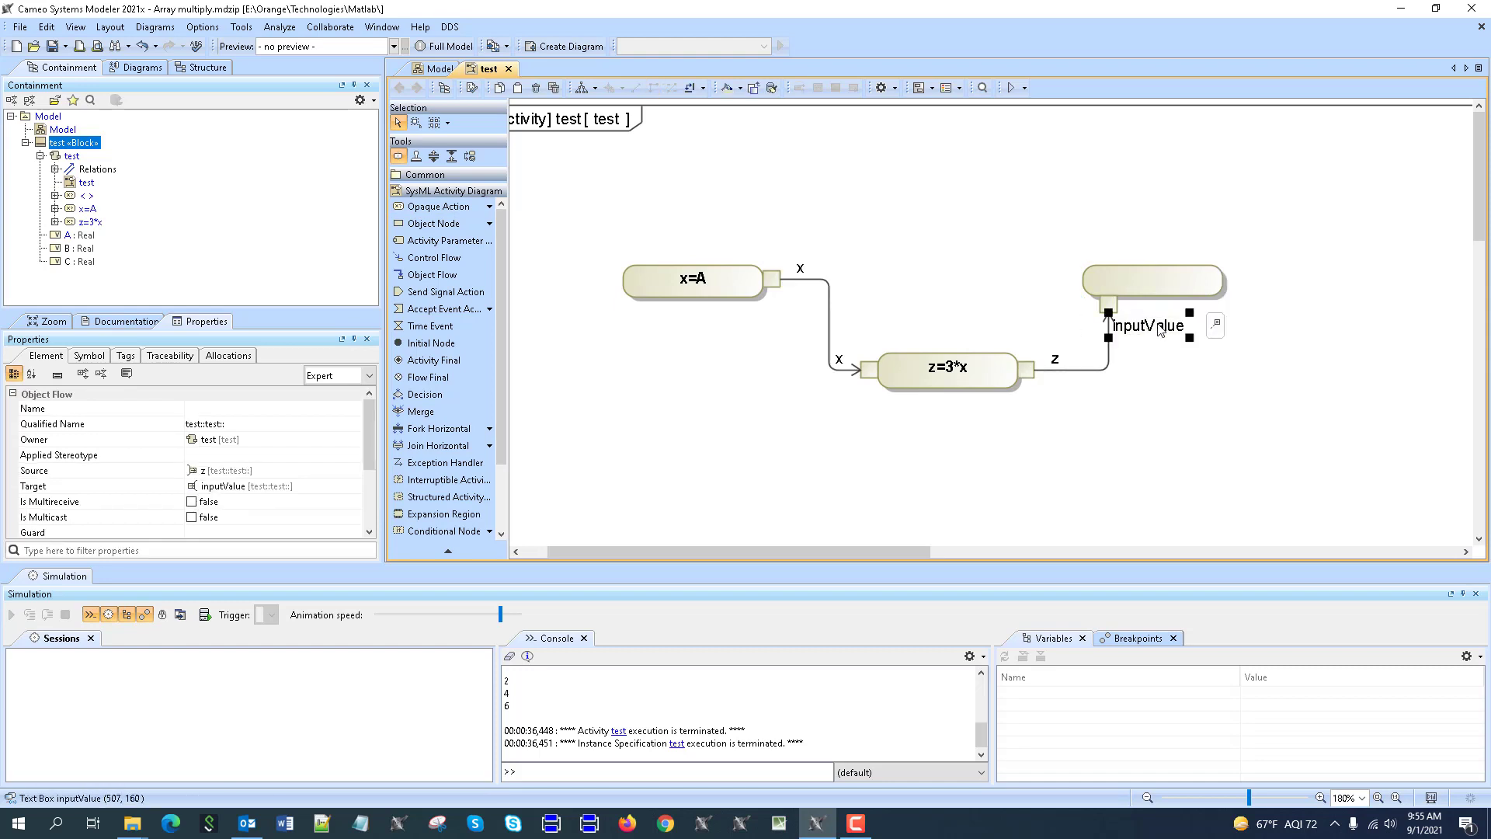
{"action": "type", "text": "x"}
- Set the third opaque action's body to C=x
{"action": "left_click", "coordinate": [1138, 288]}
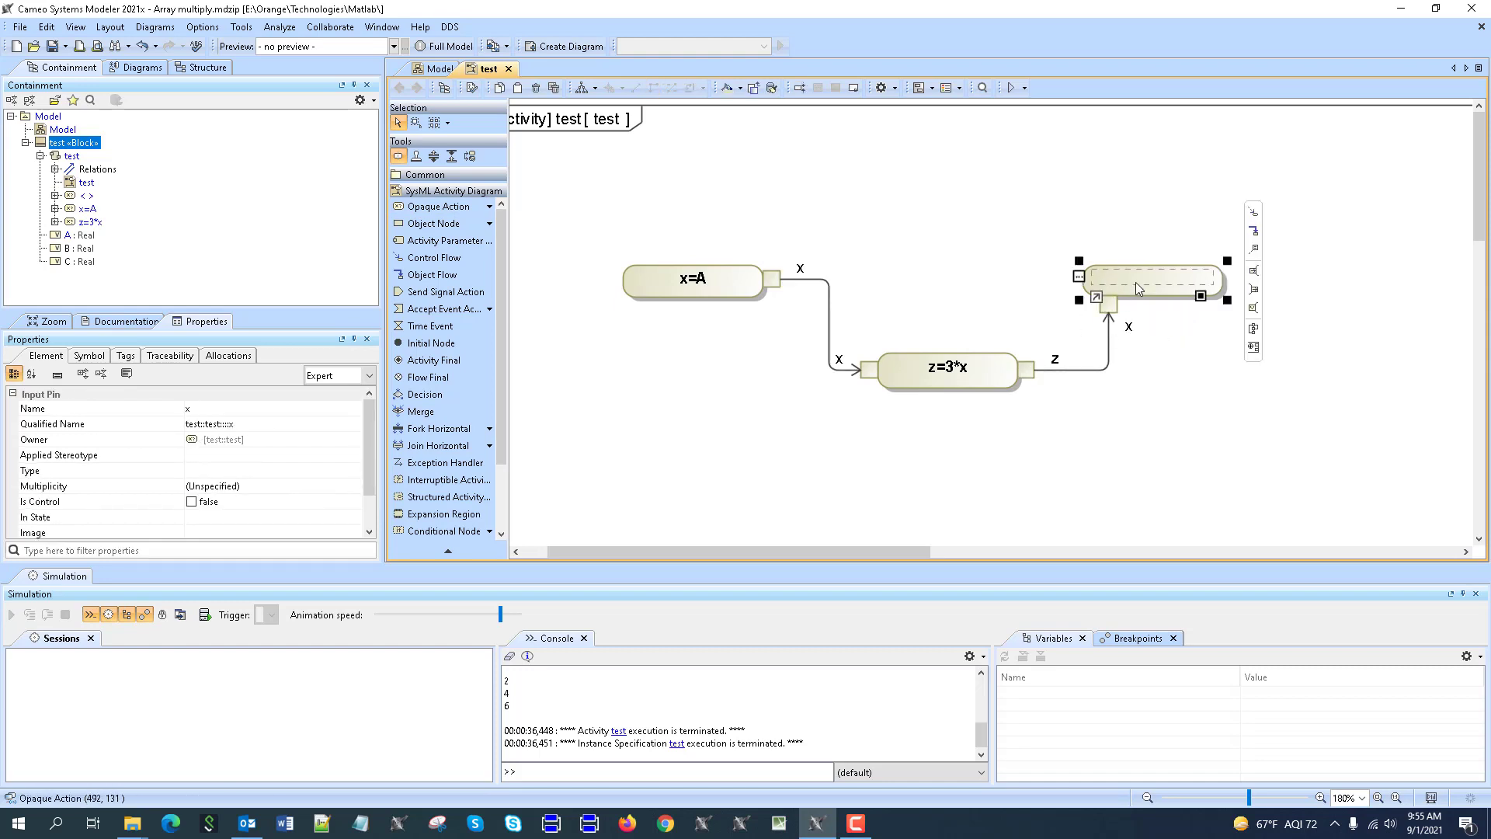
{"action": "type", "text": "C="}
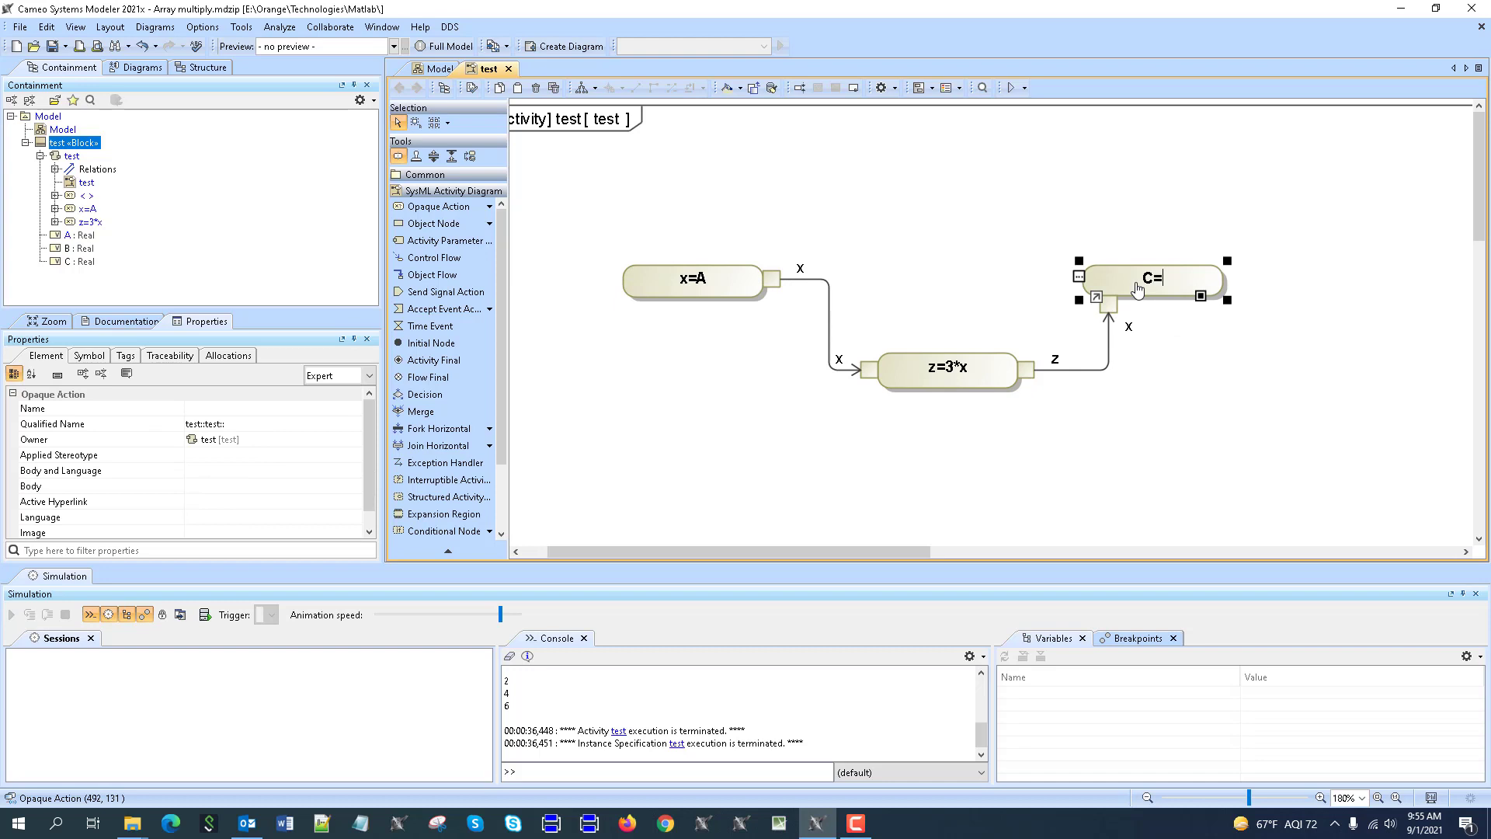
{"action": "type", "text": "x"}
{"action": "left_click", "coordinate": [1133, 395]}
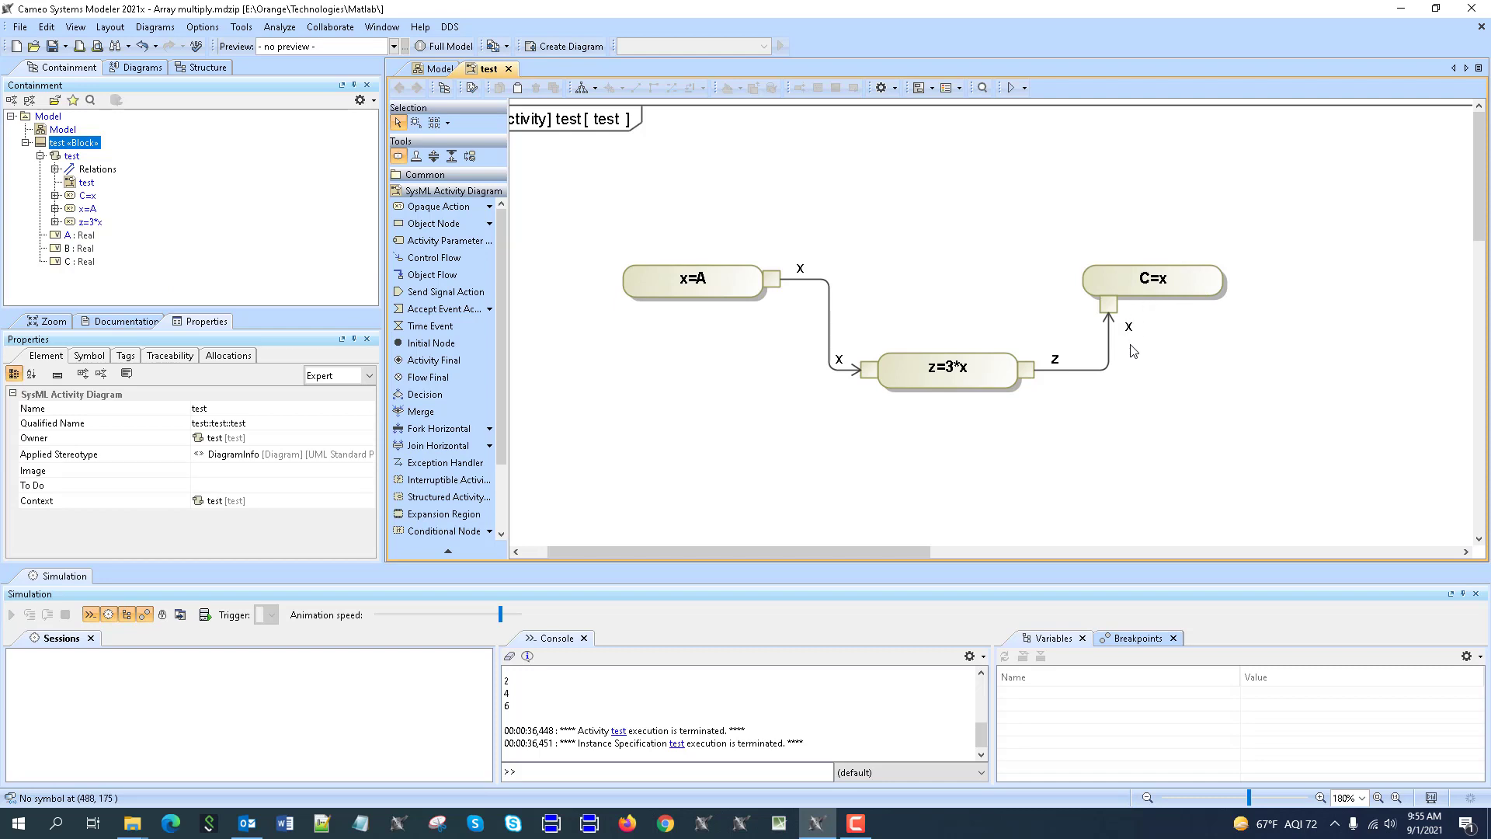
- Add a time event below the C=x action and make it a relative trigger after 50s
{"action": "left_click", "coordinate": [430, 326]}
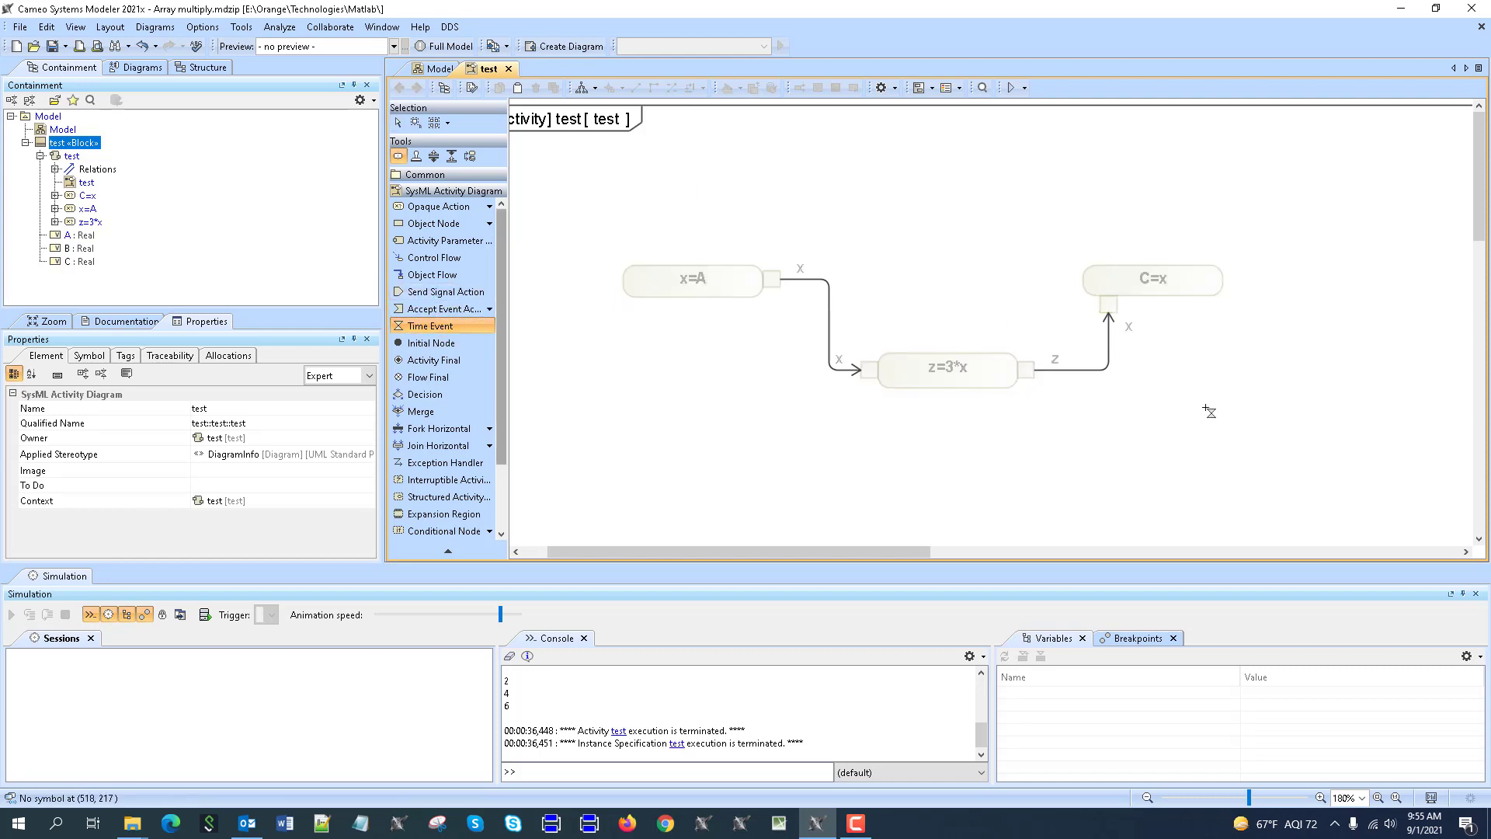
{"action": "left_click", "coordinate": [1163, 427]}
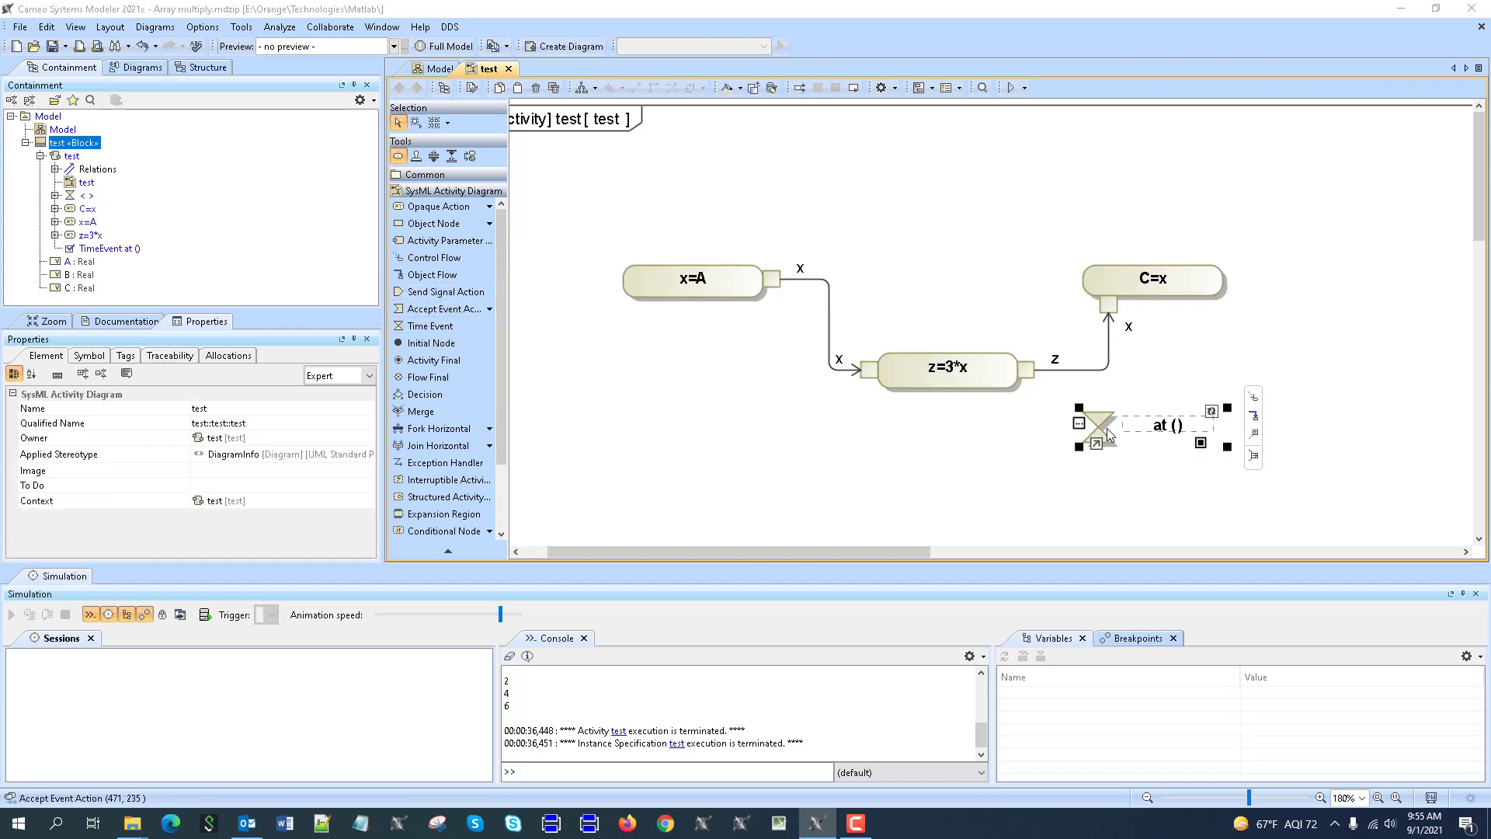
{"action": "double_click", "coordinate": [1107, 427]}
{"action": "left_click", "coordinate": [853, 562]}
{"action": "left_click", "coordinate": [872, 544]}
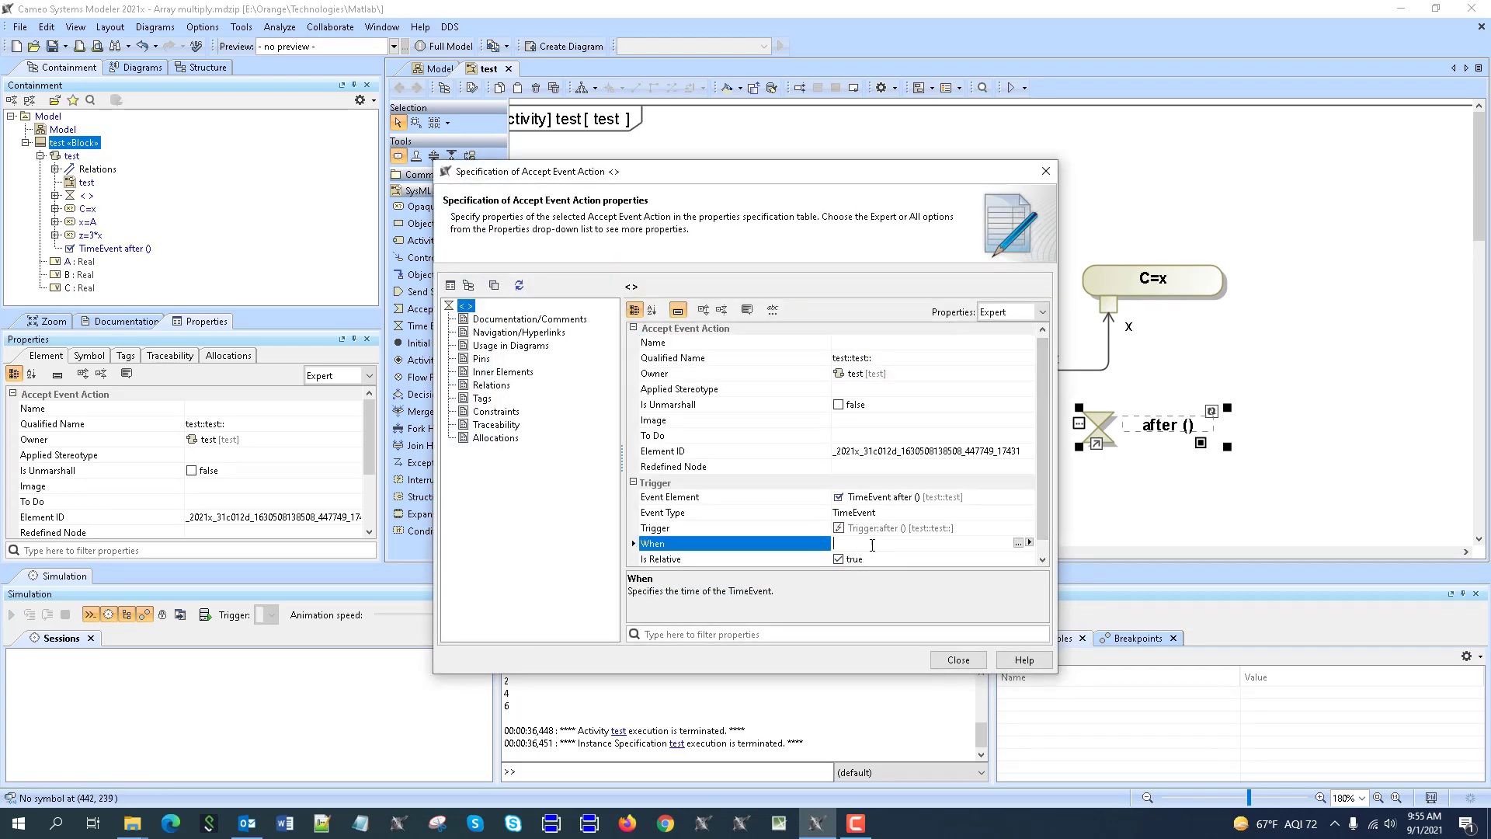
{"action": "left_click", "coordinate": [955, 660]}
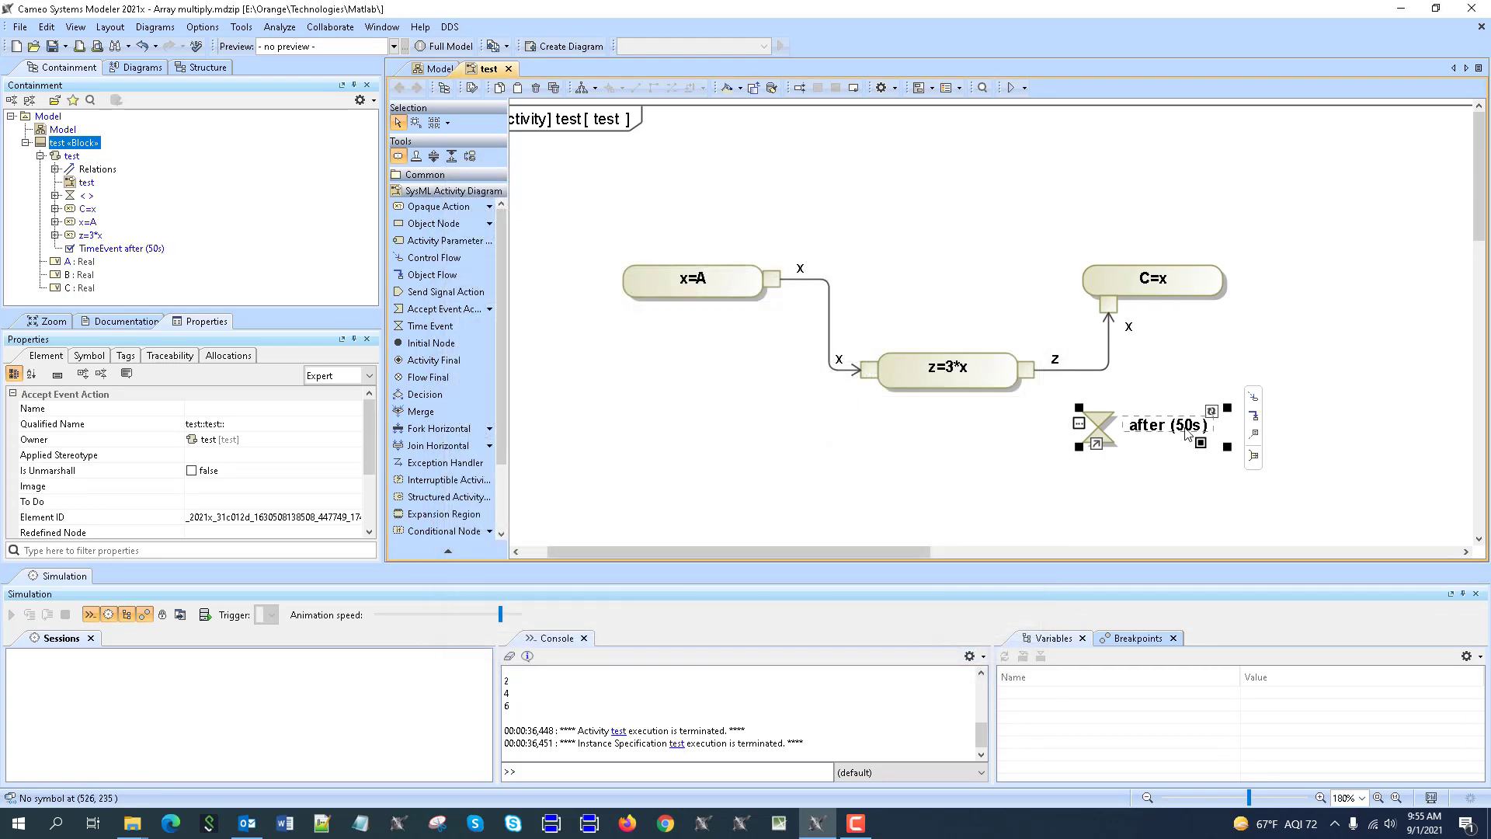
- Draw a control flow from the C=x action to the after (50s) time event
{"action": "left_click", "coordinate": [1186, 295]}
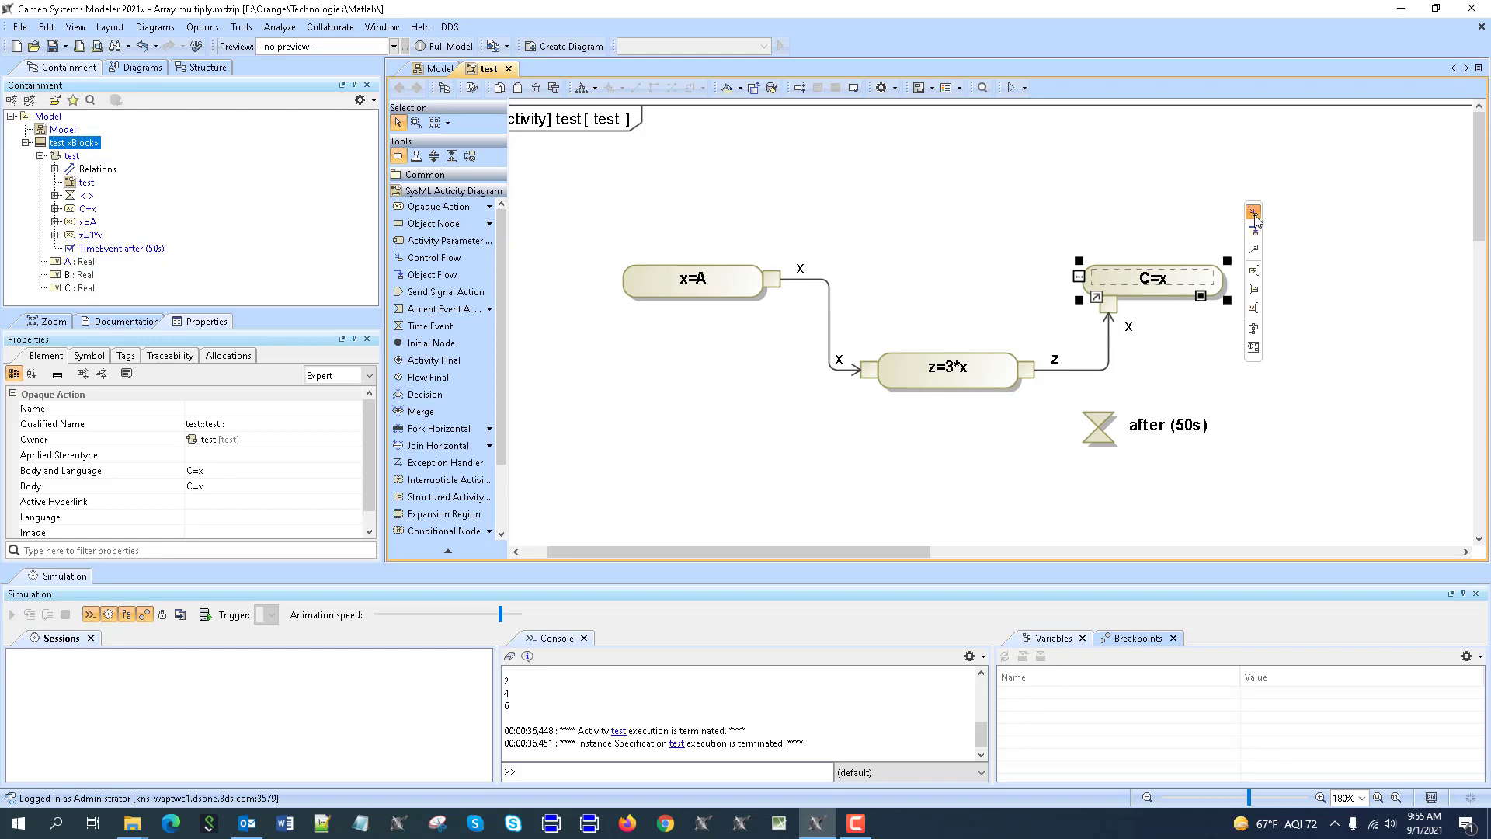
{"action": "left_click_drag", "start_coordinate": [1252, 211], "coordinate": [1128, 426]}
{"action": "left_click", "coordinate": [1082, 482]}
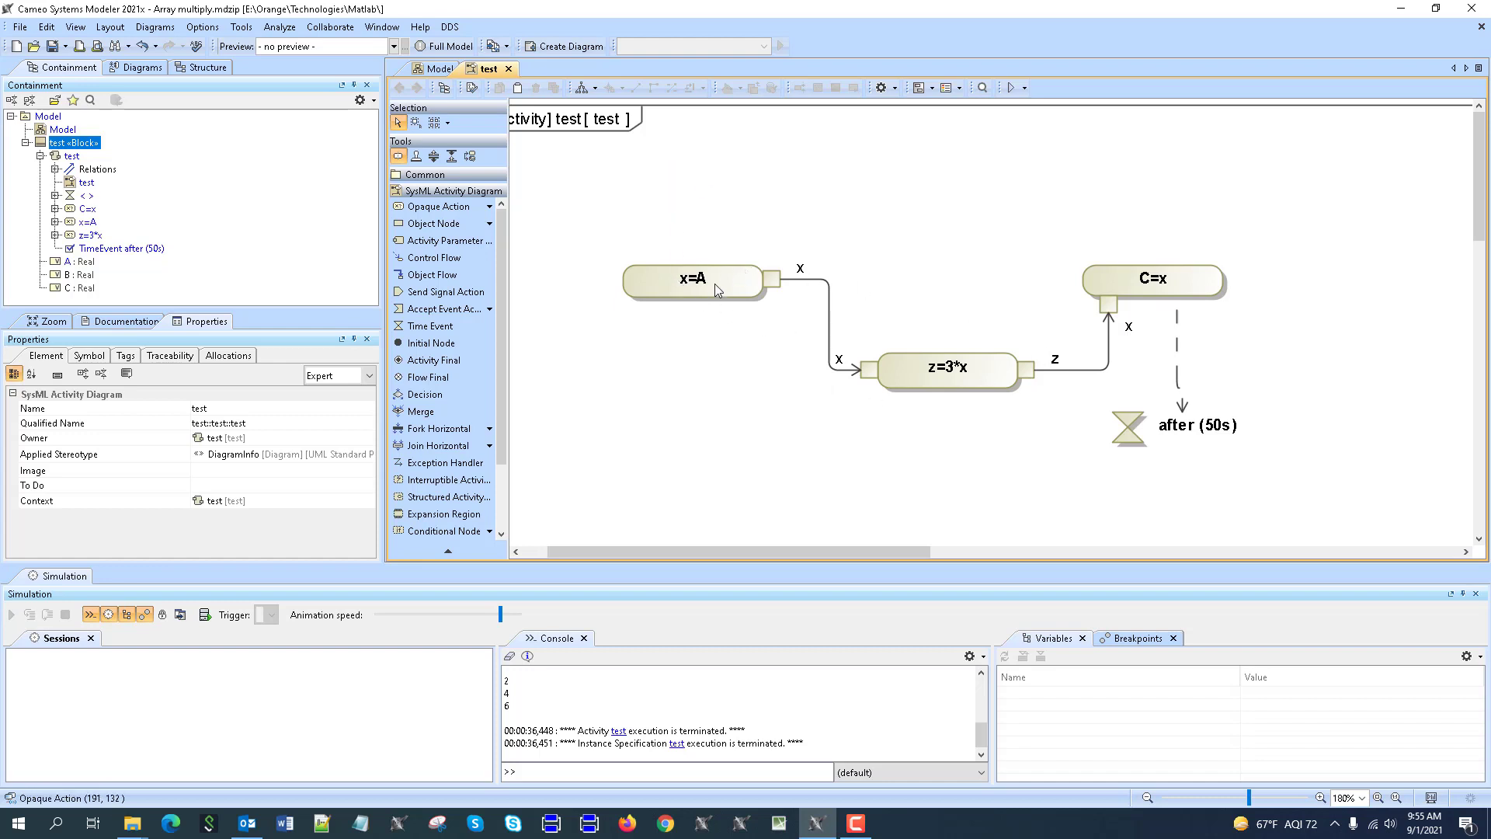
- Set the multiplicity of the test block's value property A to 4 in the Model block definition diagram
{"action": "left_click", "coordinate": [446, 70]}
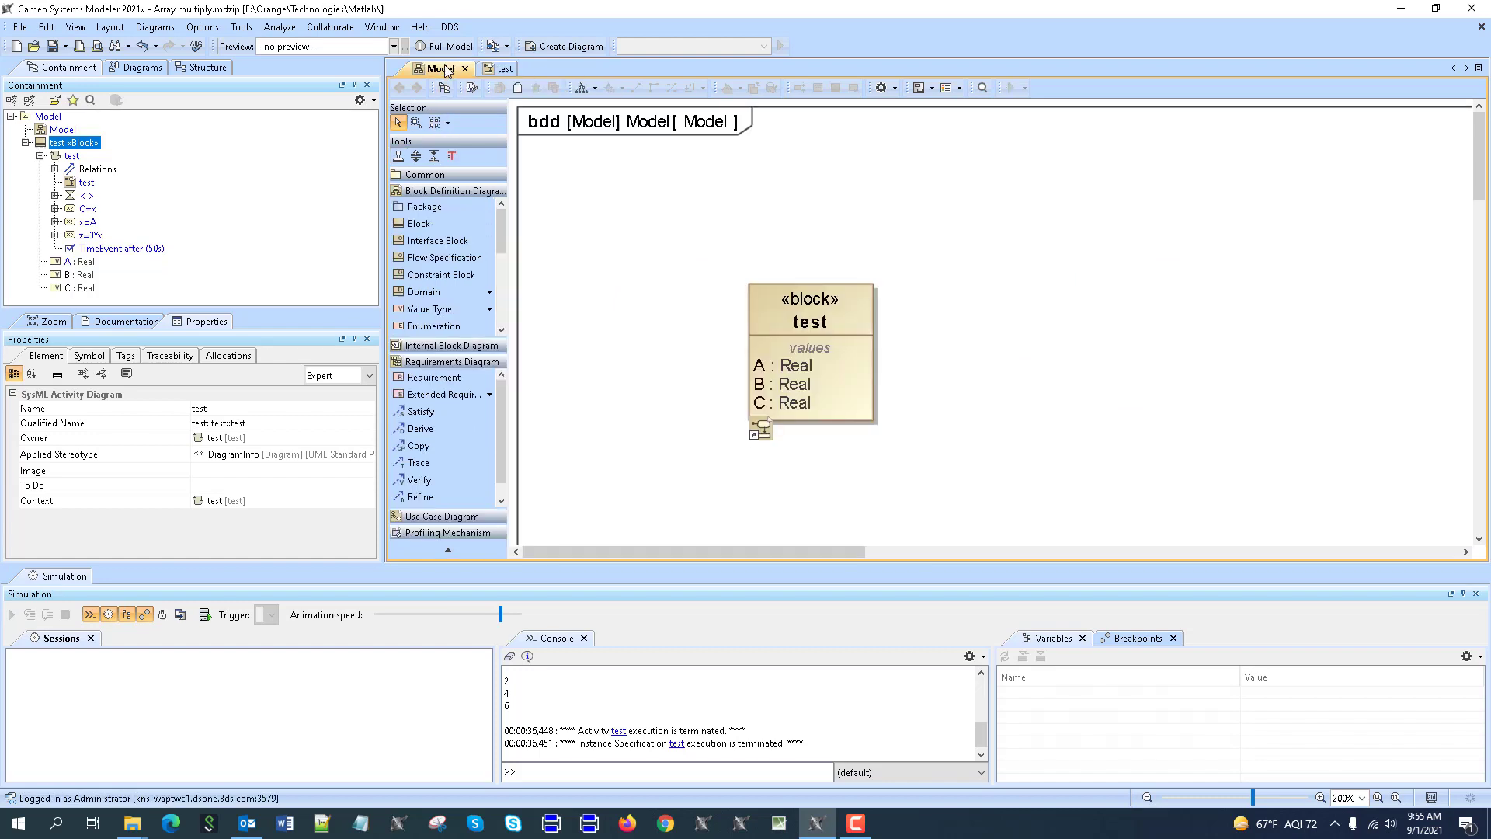
{"action": "left_click", "coordinate": [823, 365]}
{"action": "left_click", "coordinate": [827, 365]}
{"action": "type", "text": "[]"}
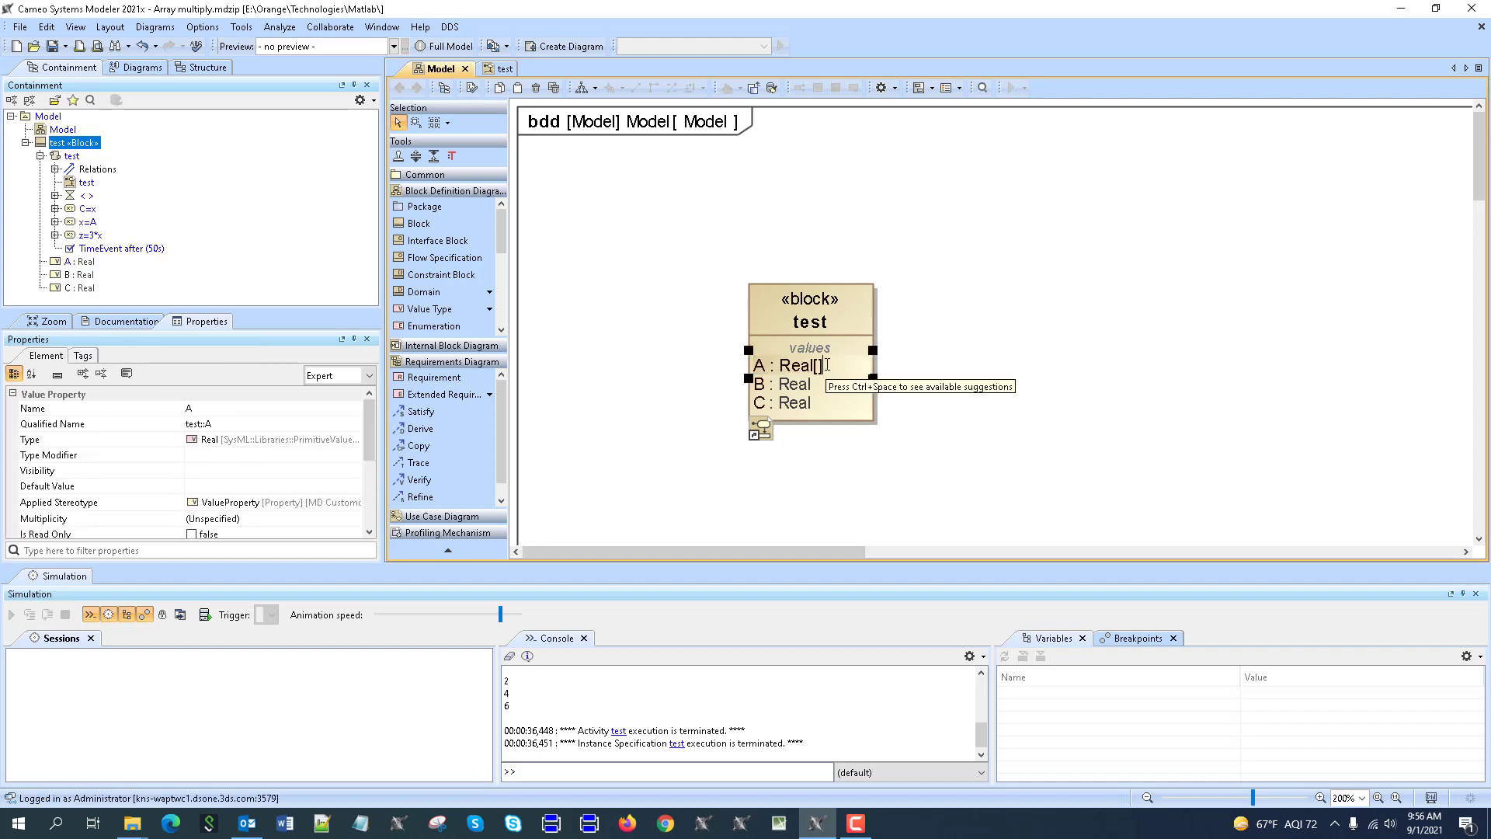
{"action": "type", "text": "4"}
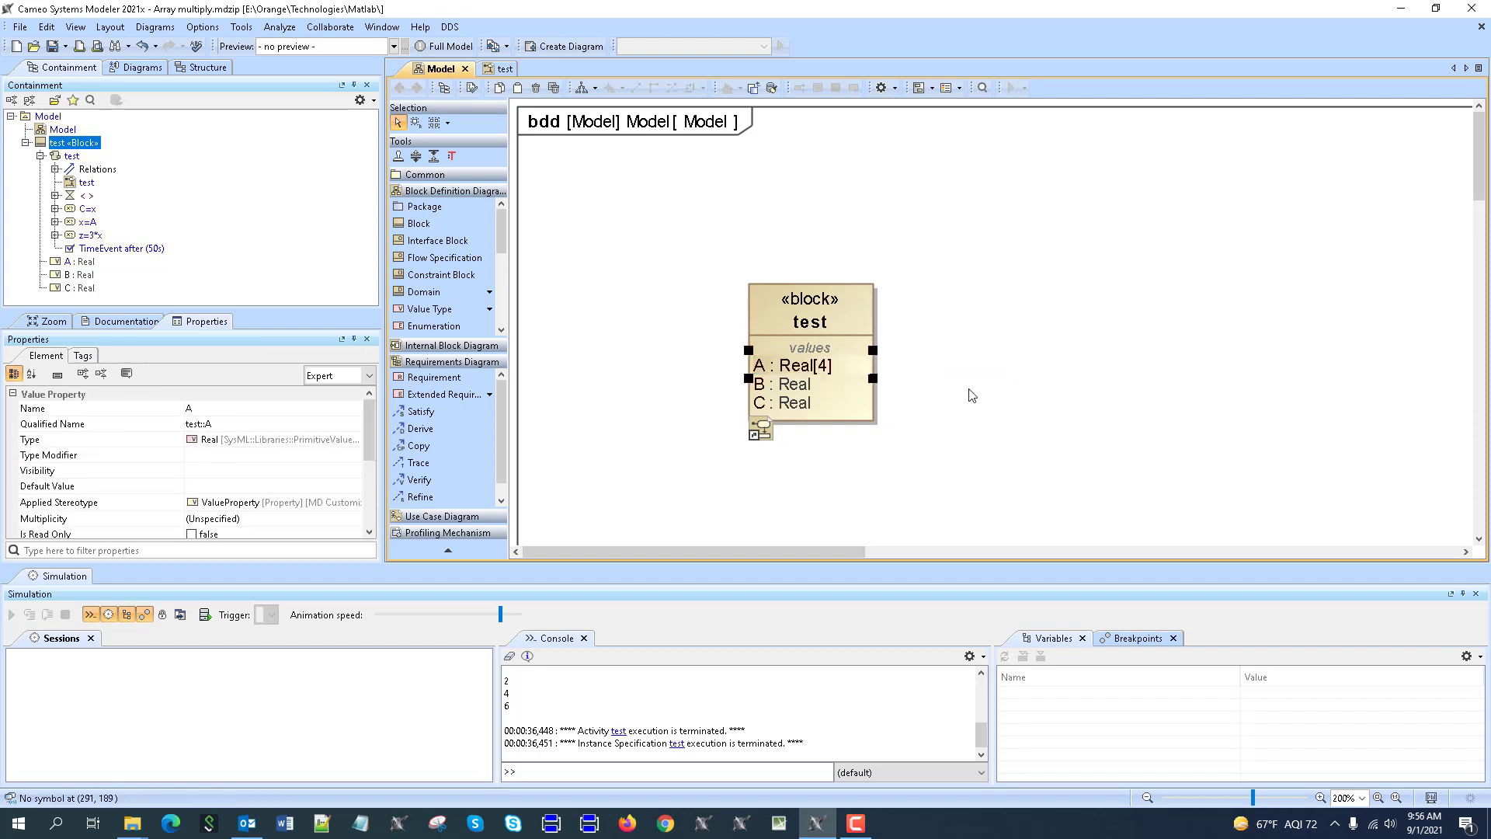
{"action": "left_click", "coordinate": [1002, 369]}
- Start a simulation of the test block and enlarge the Simulation pane so its variables have more room
{"action": "right_click", "coordinate": [817, 325]}
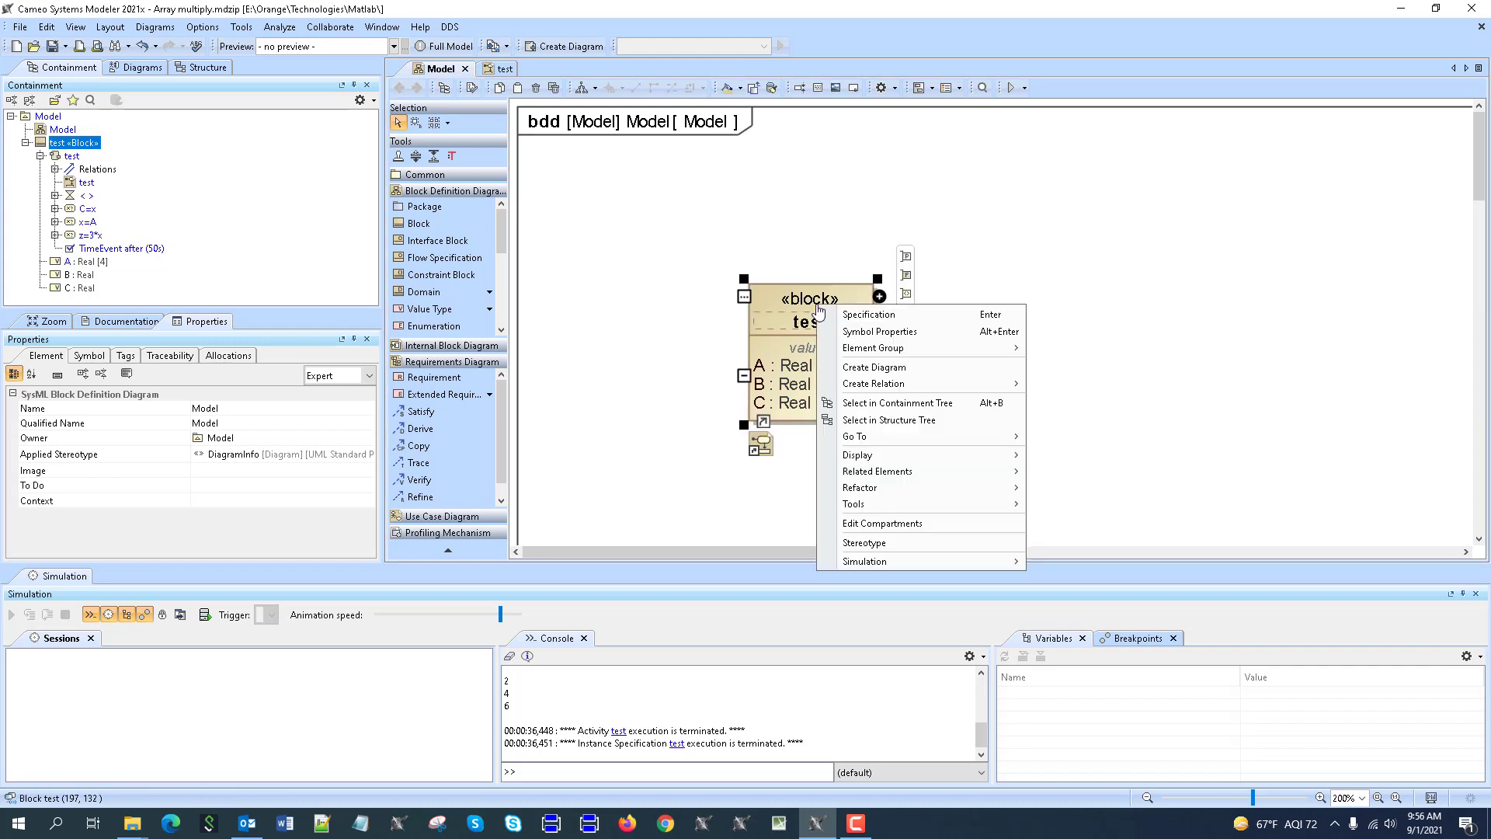
{"action": "mouse_move", "coordinate": [854, 559]}
{"action": "left_click", "coordinate": [1064, 563]}
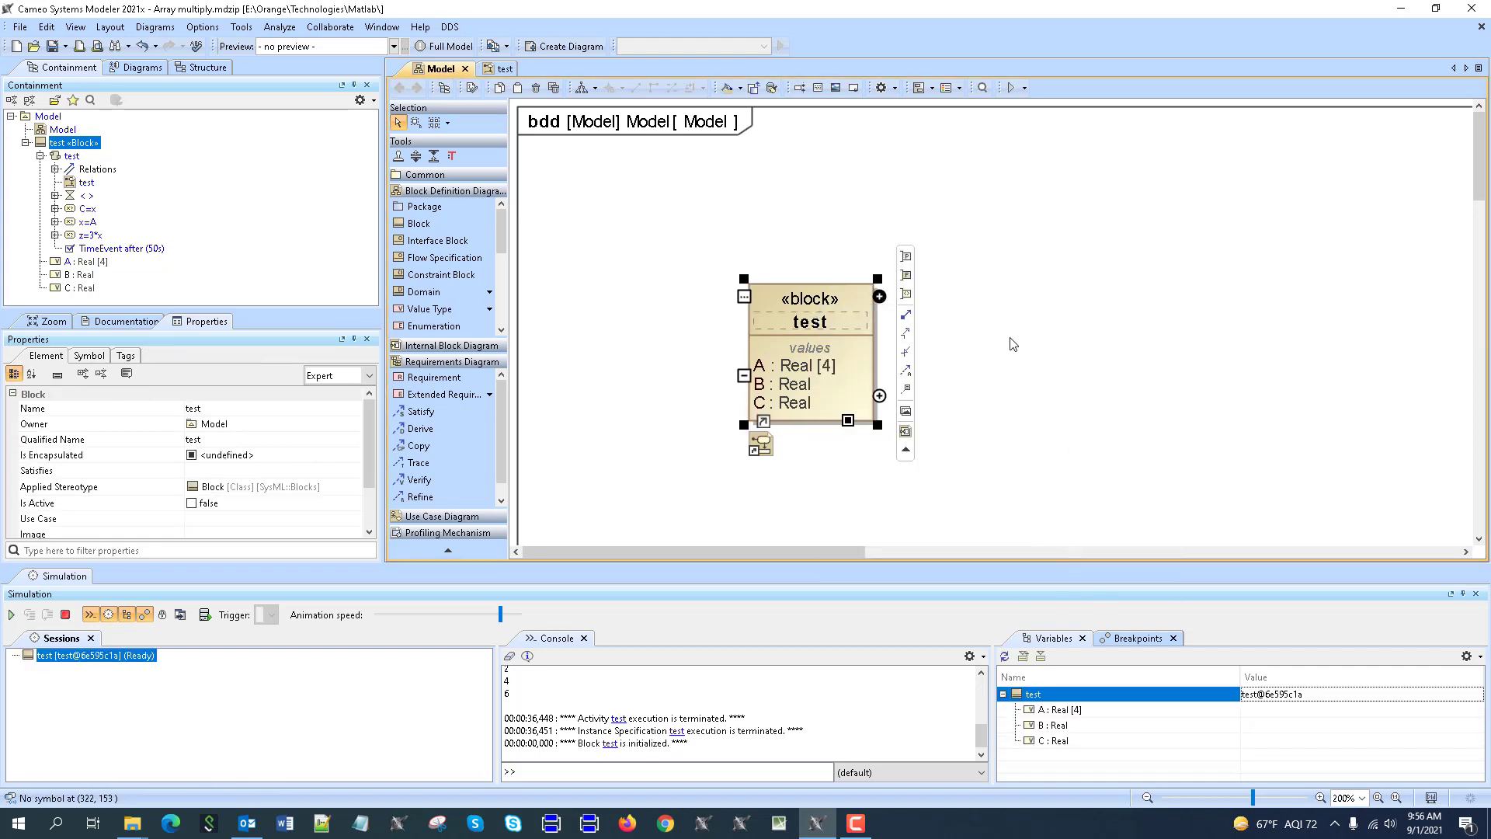
{"action": "left_click_drag", "start_coordinate": [865, 301], "coordinate": [876, 236]}
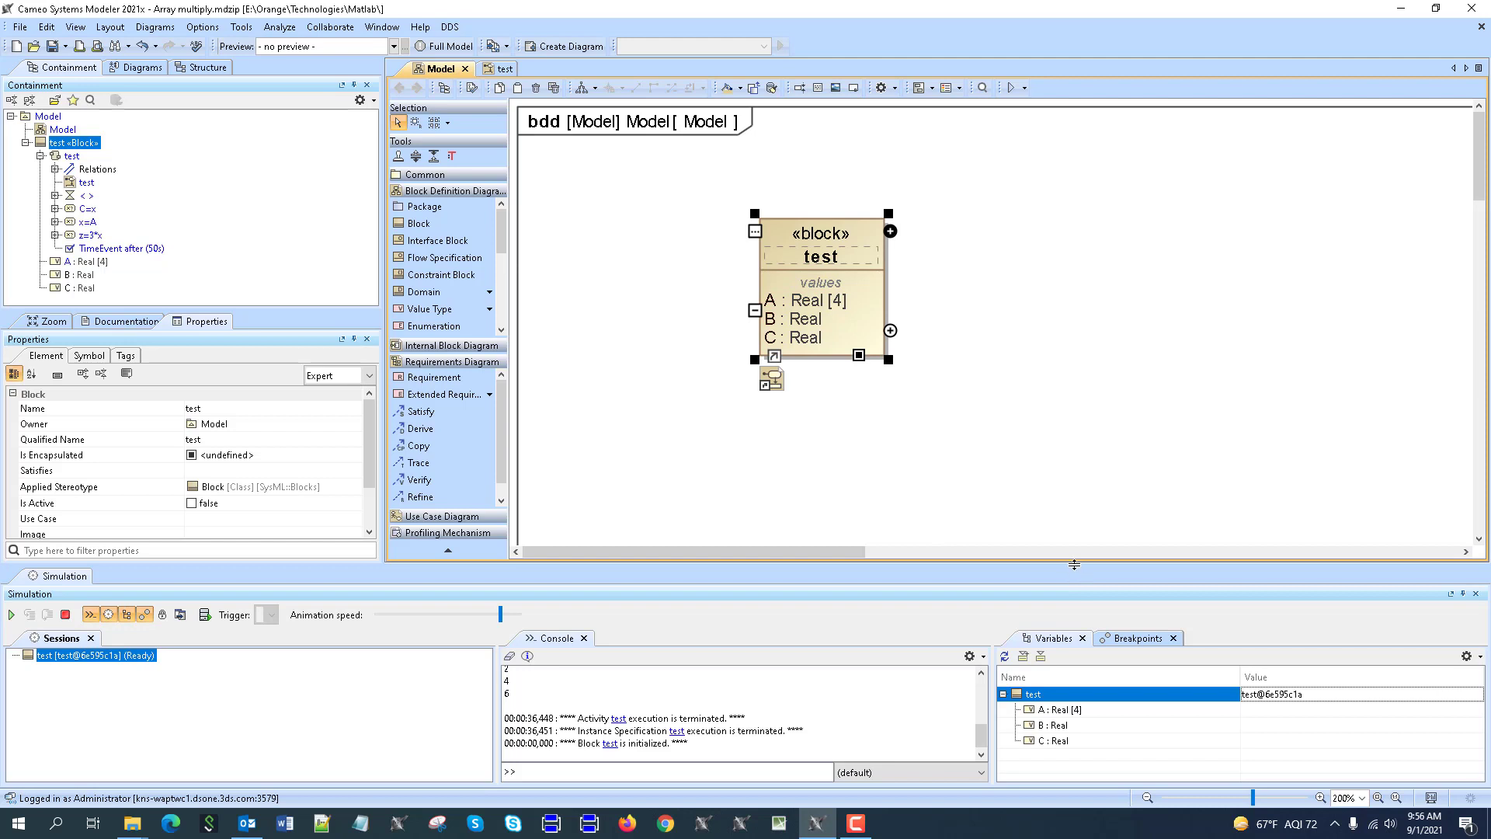
{"action": "left_click_drag", "start_coordinate": [1074, 564], "coordinate": [1073, 520]}
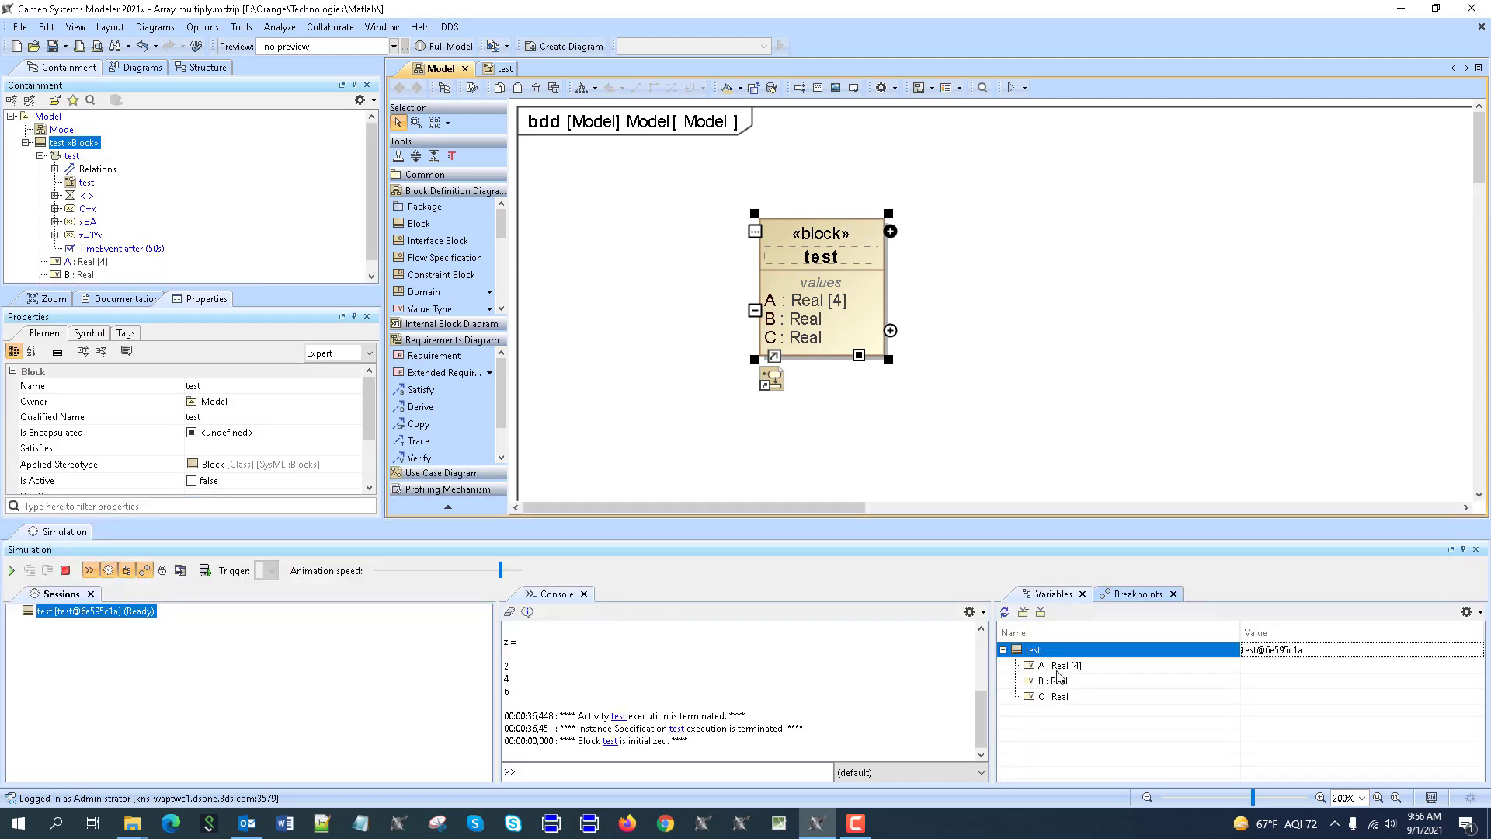
- Try to add a value to property A in the simulation variables, and terminate the session
{"action": "right_click", "coordinate": [1066, 667]}
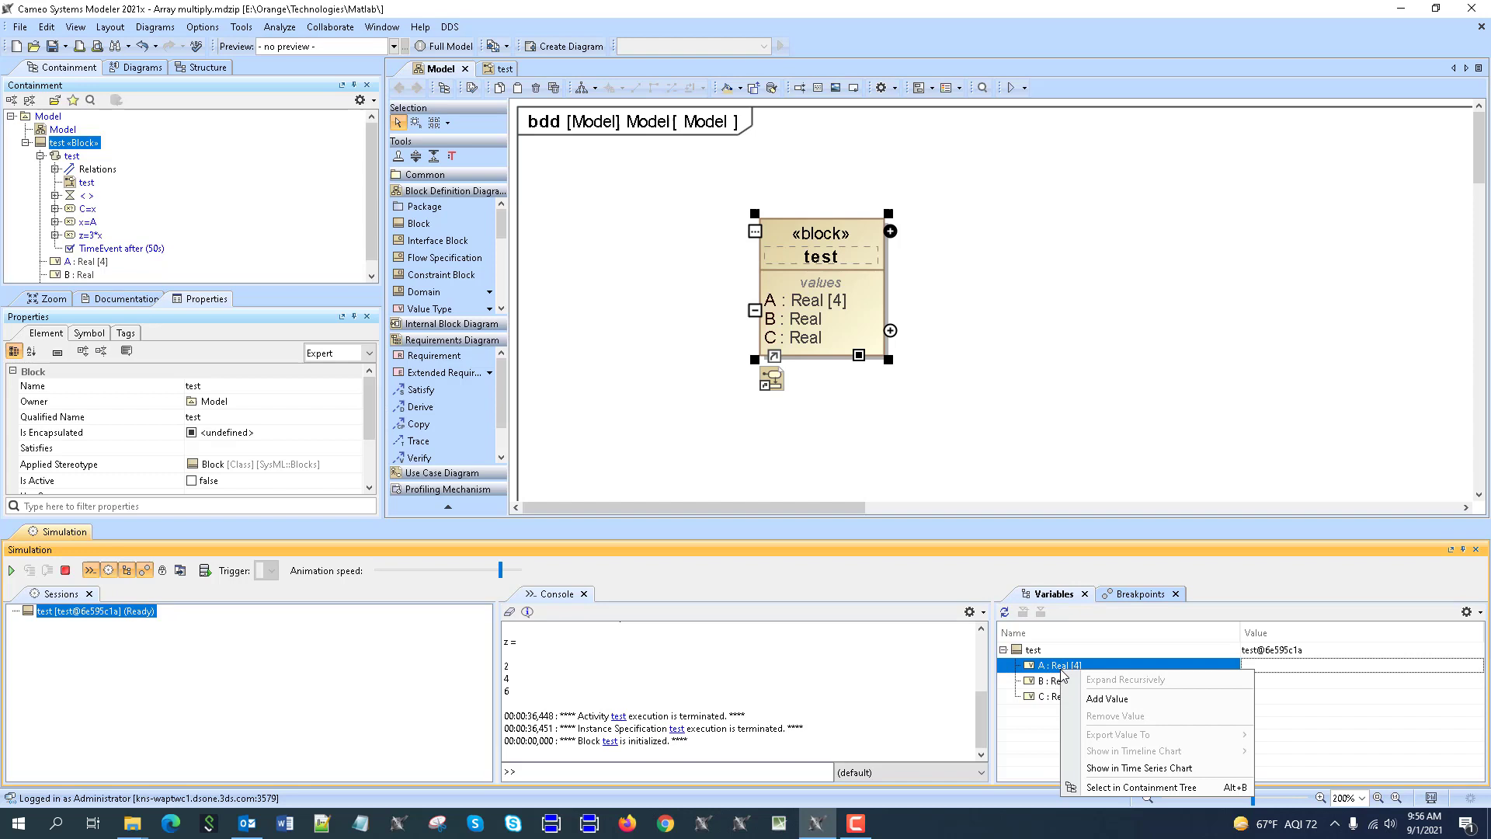
{"action": "left_click", "coordinate": [1087, 702]}
{"action": "left_click", "coordinate": [65, 570]}
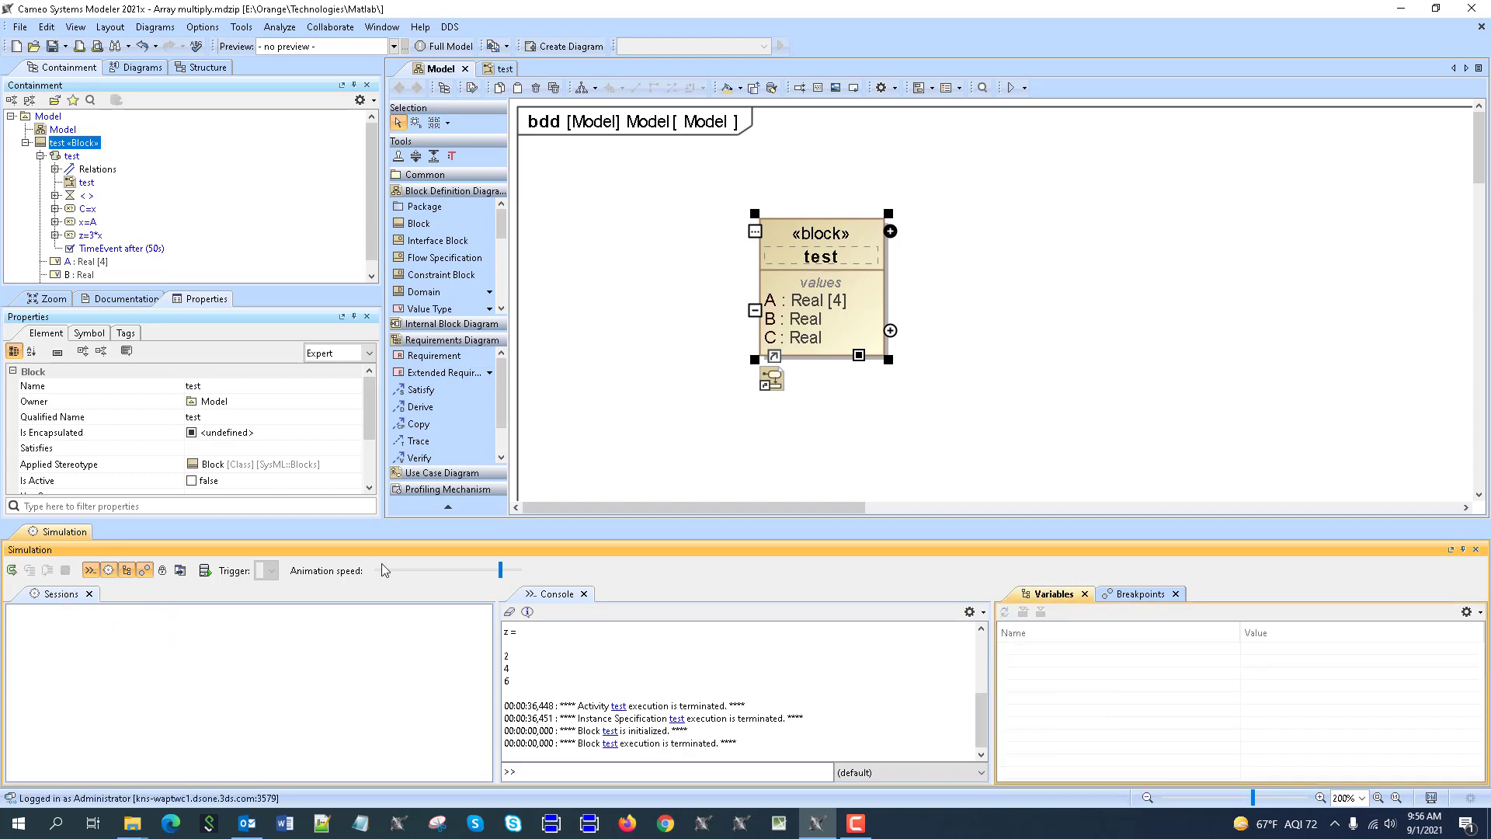
- Make the test block's value property A ordered and non-unique in its specification
{"action": "double_click", "coordinate": [780, 302]}
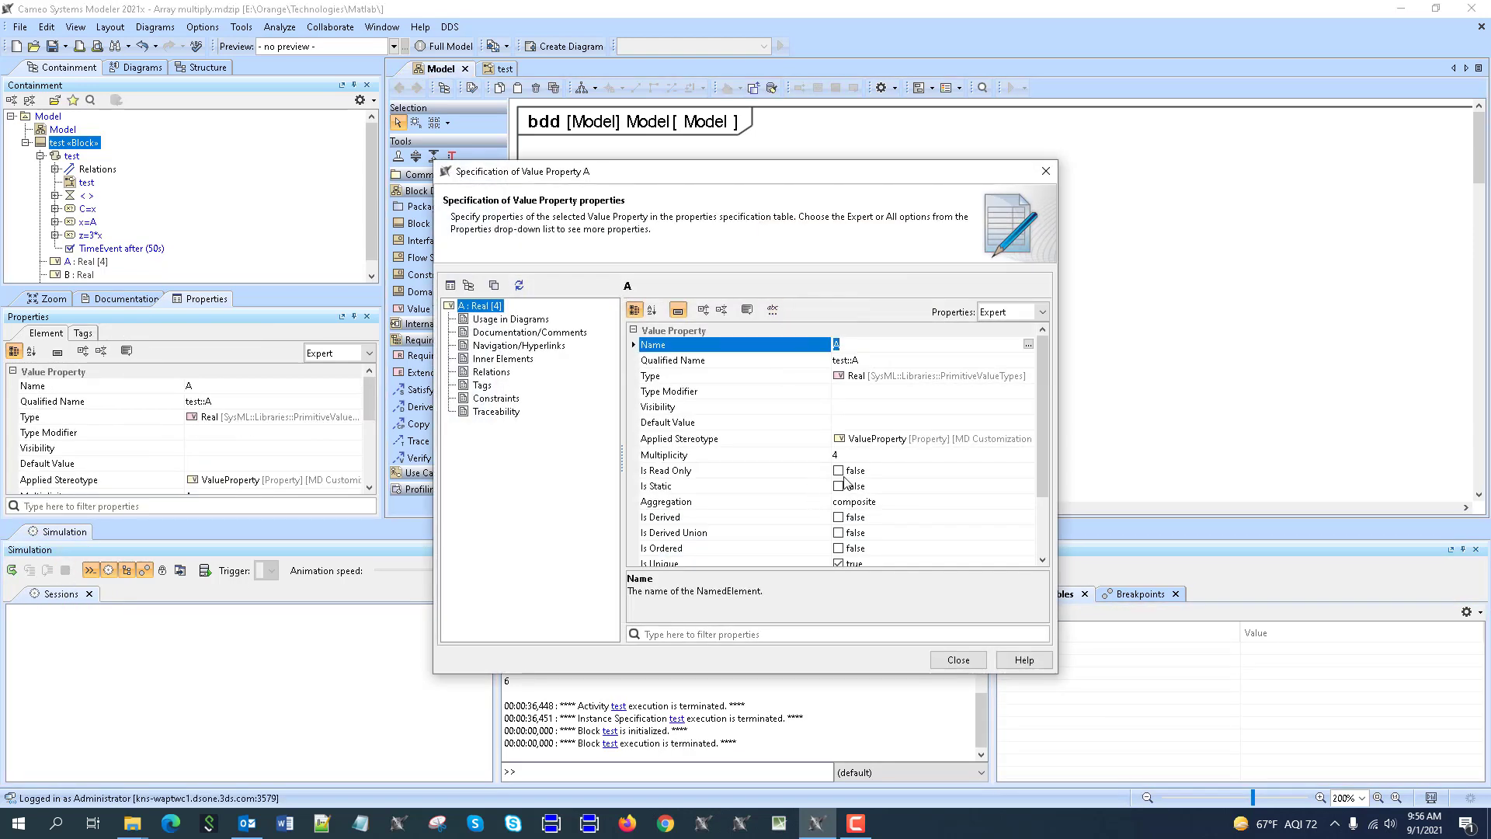
{"action": "scroll", "coordinate": [856, 524], "scroll_direction": "down", "scroll_amount": 1}
{"action": "left_click", "coordinate": [839, 518]}
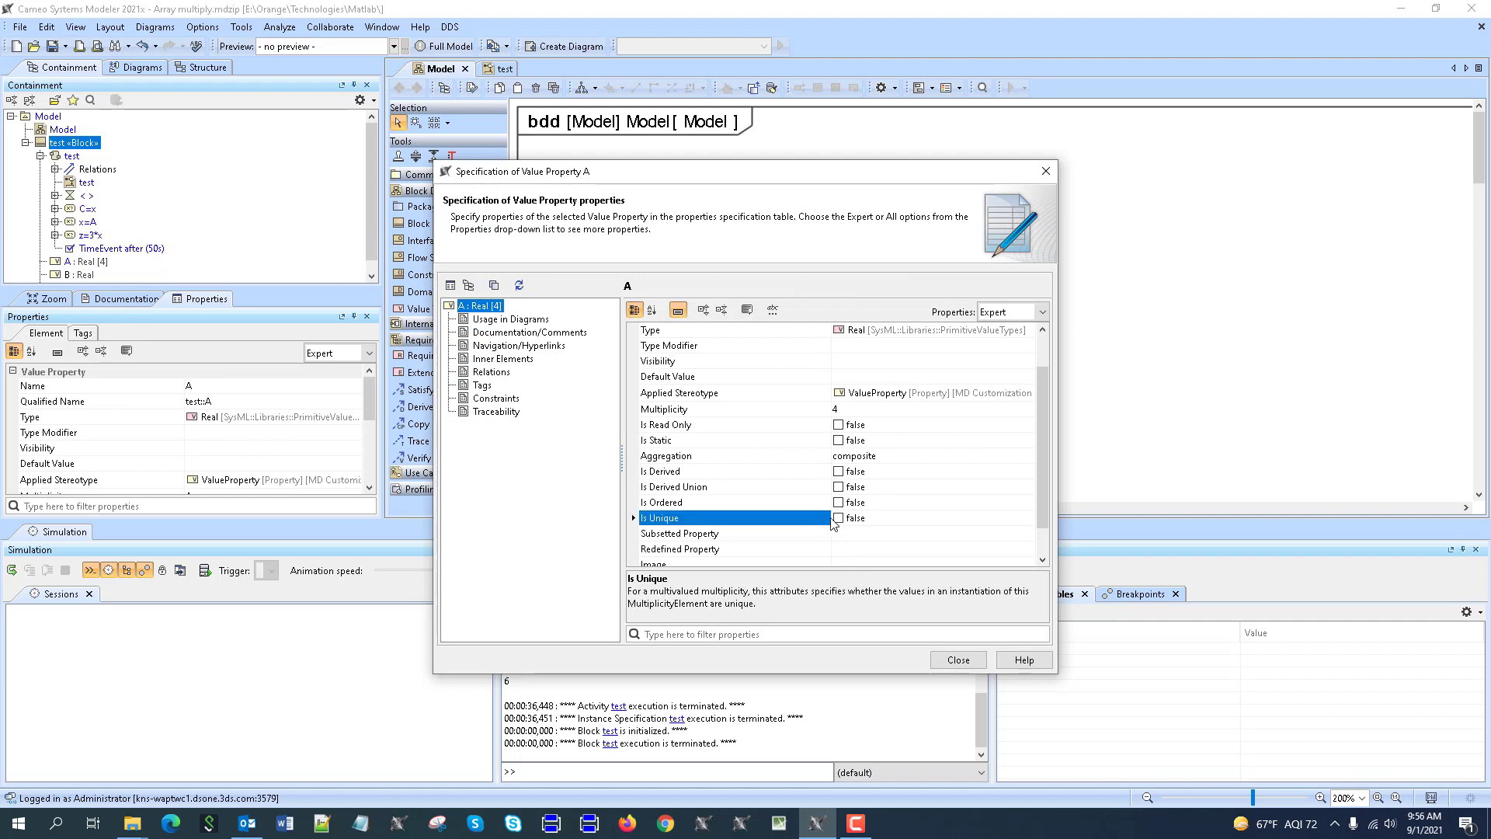
{"action": "left_click", "coordinate": [838, 503]}
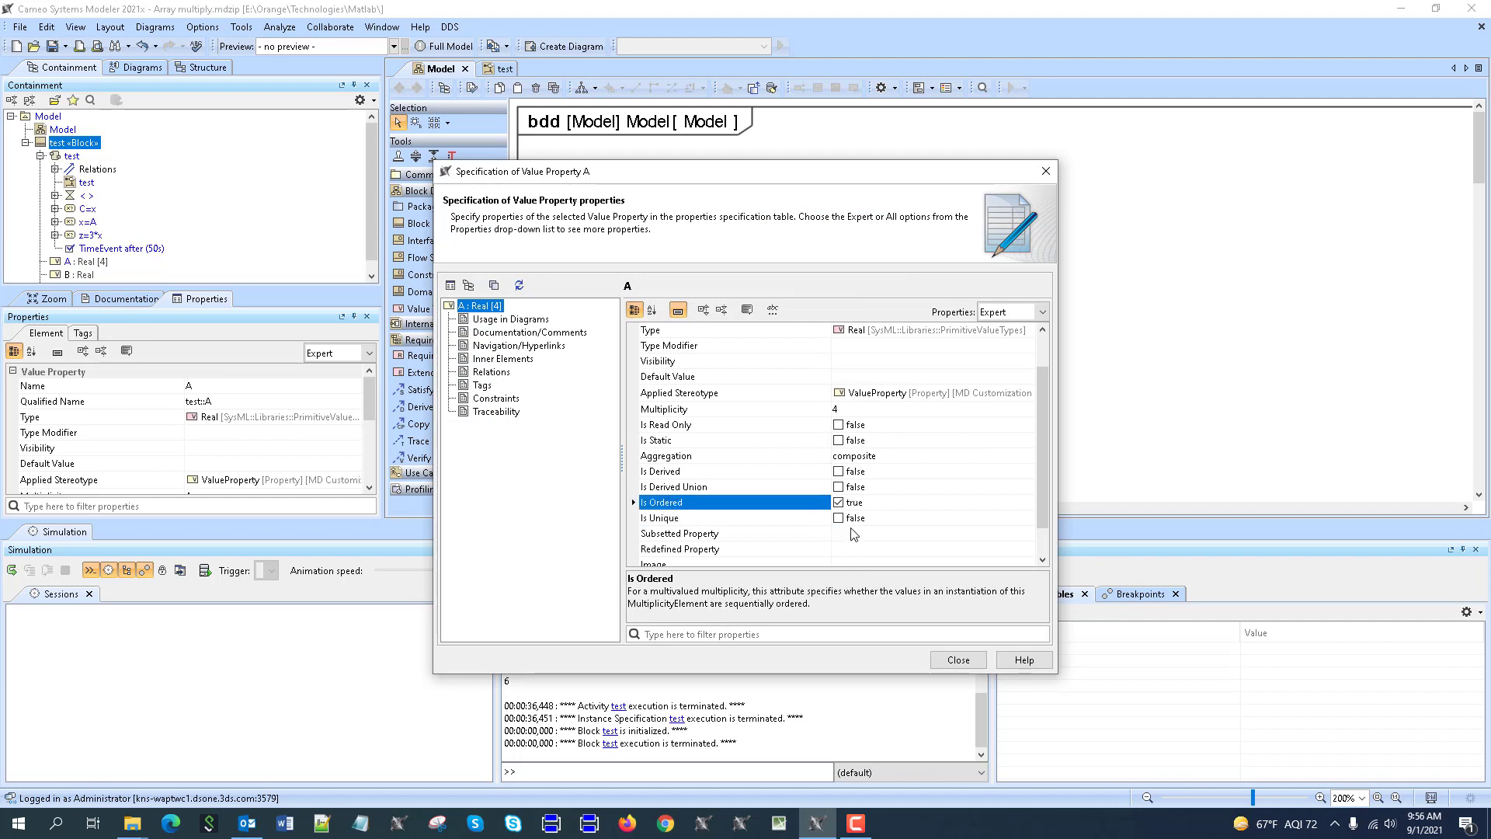
{"action": "left_click", "coordinate": [958, 660]}
{"action": "left_click", "coordinate": [1024, 365]}
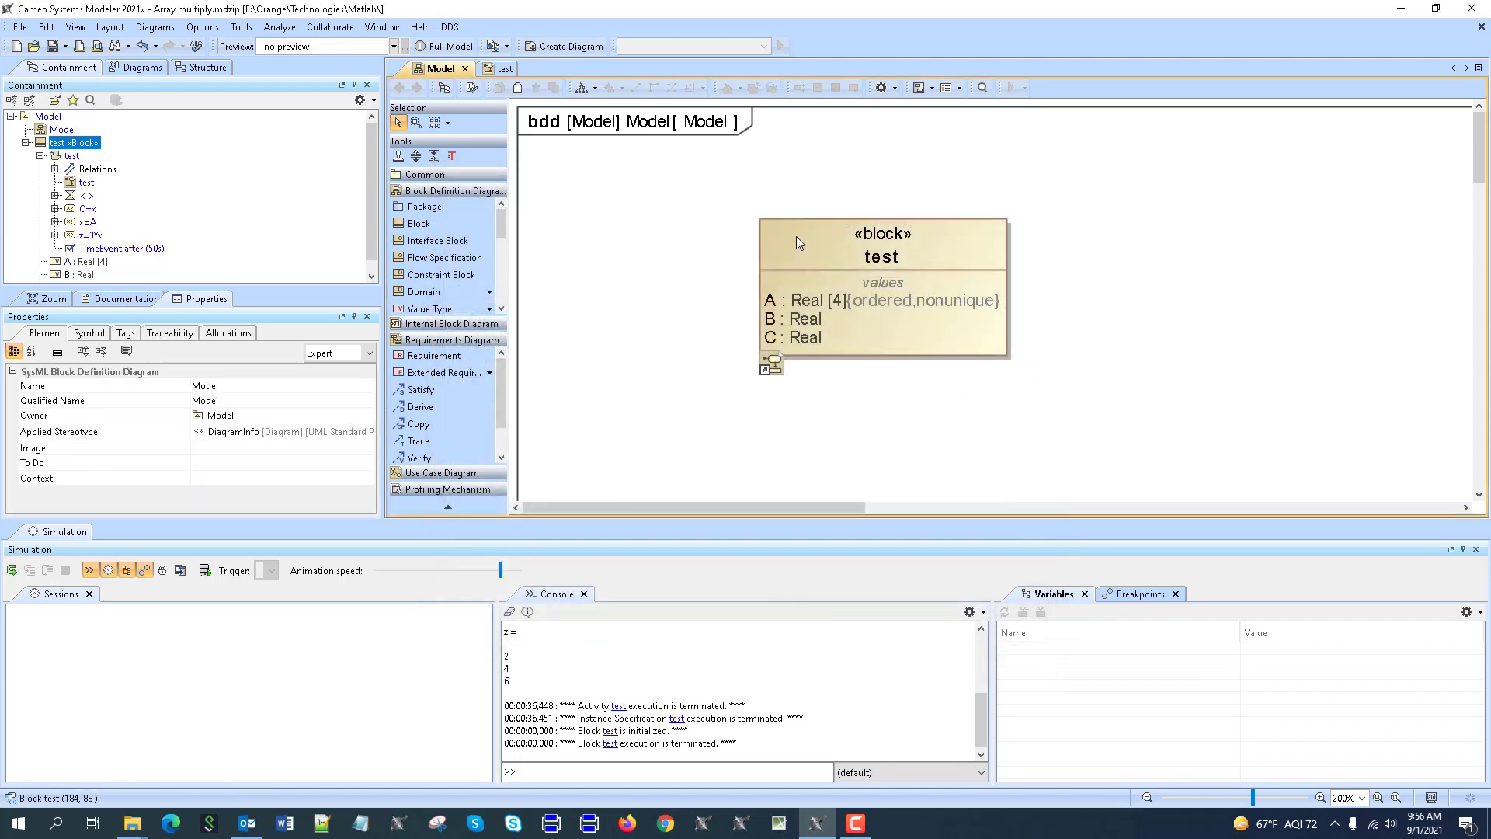
- Start a new simulation of the test block from the Model block definition diagram
{"action": "double_click", "coordinate": [795, 236]}
{"action": "left_click", "coordinate": [437, 69]}
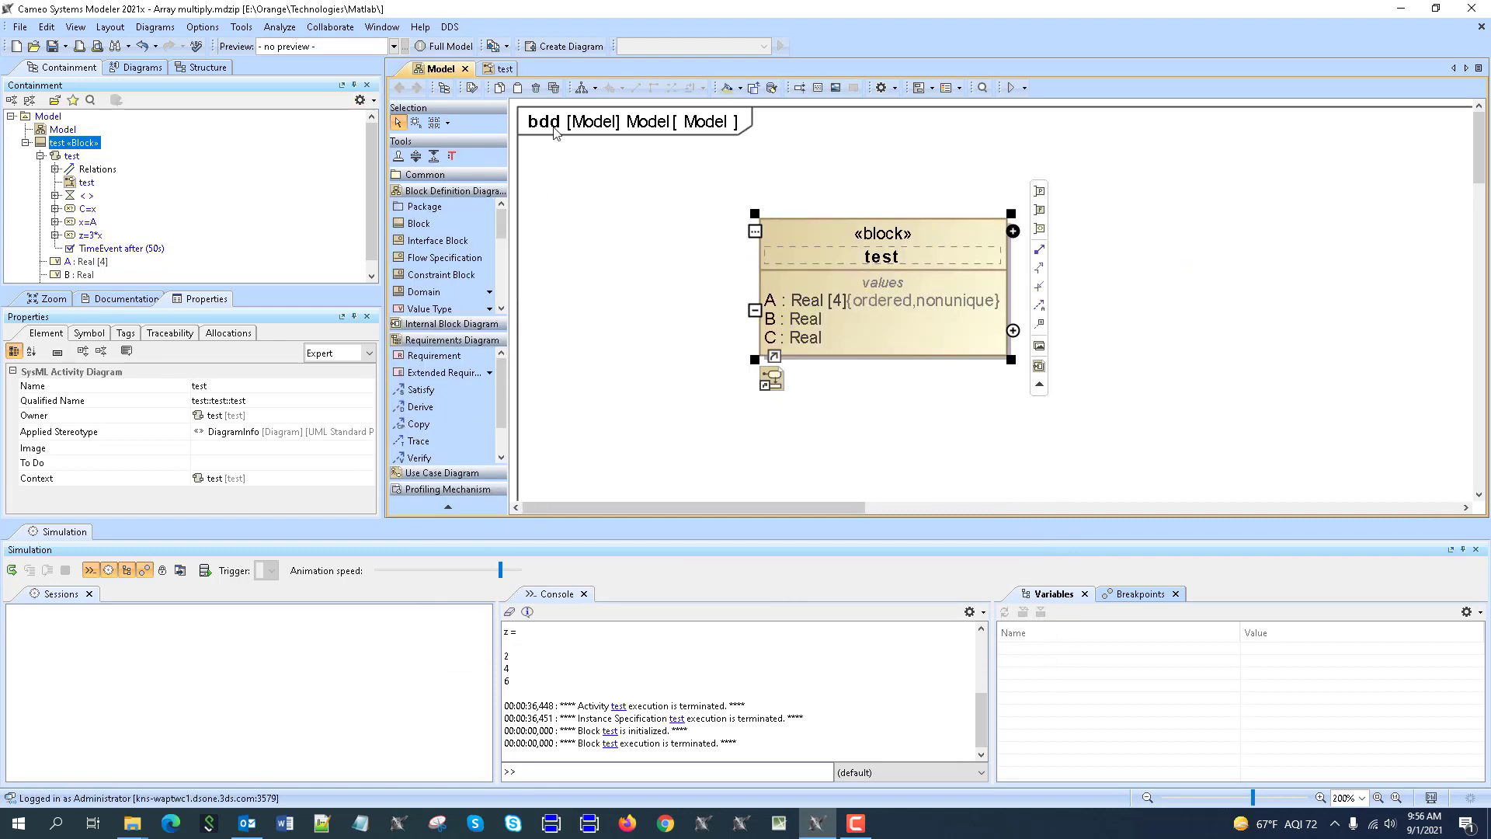
{"action": "right_click", "coordinate": [827, 245]}
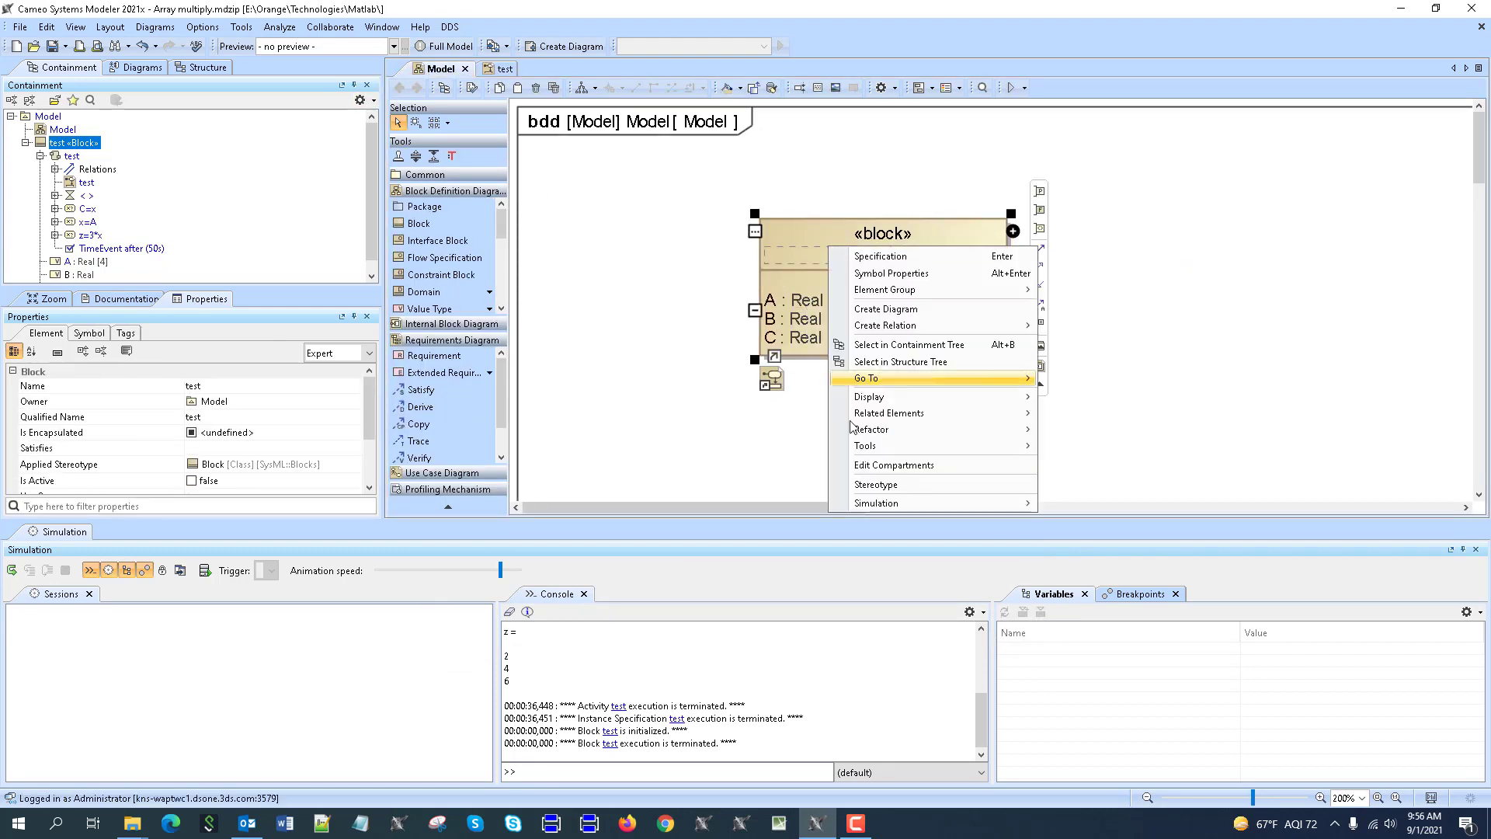
{"action": "left_click", "coordinate": [1076, 506]}
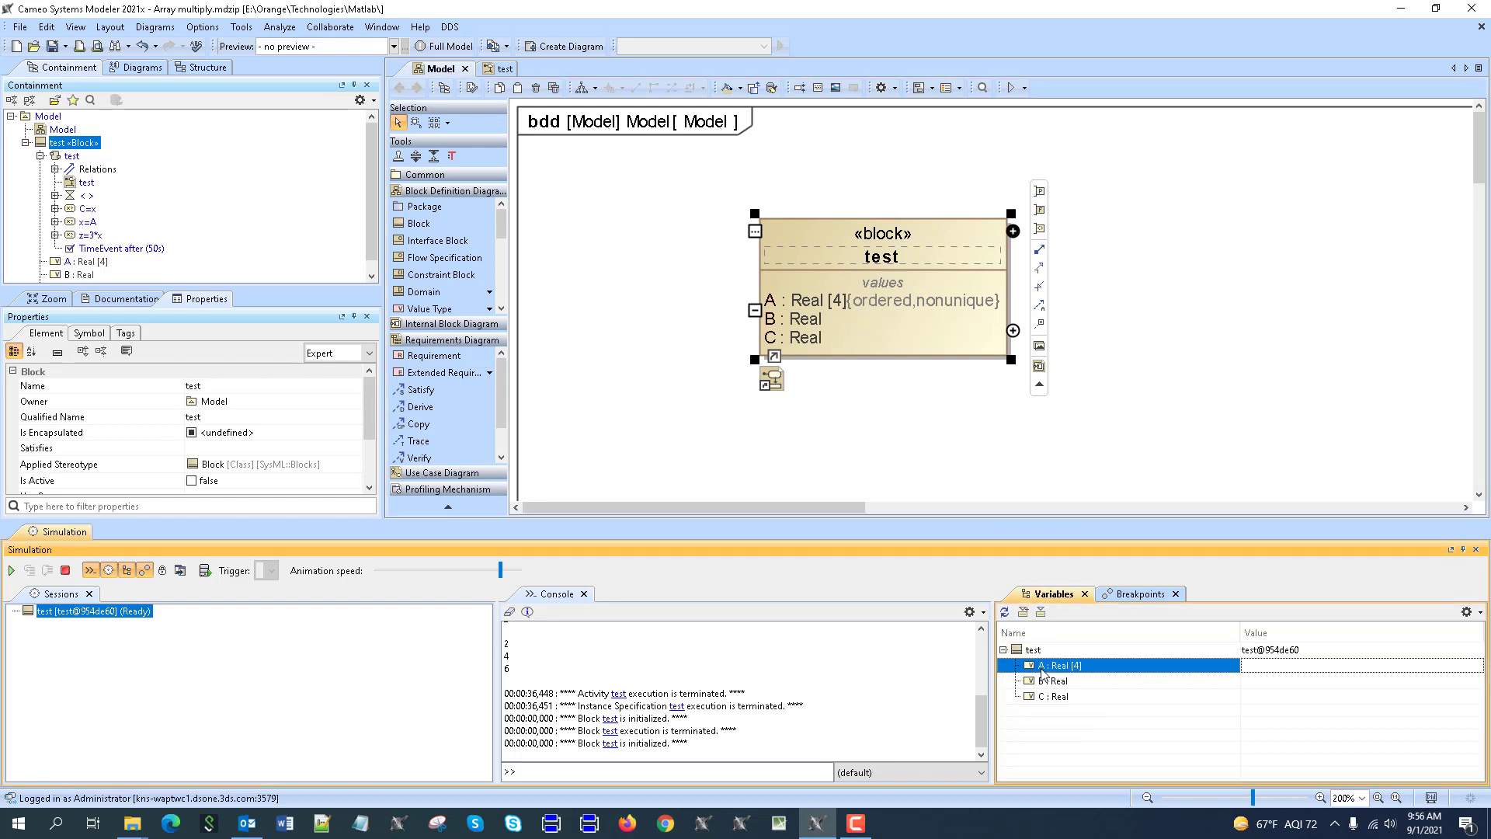
- Add four values to property A in the simulation variables and expand its element list
{"action": "left_click", "coordinate": [1087, 665]}
{"action": "right_click", "coordinate": [1058, 672]}
{"action": "left_click", "coordinate": [1087, 697]}
{"action": "right_click", "coordinate": [1063, 675]}
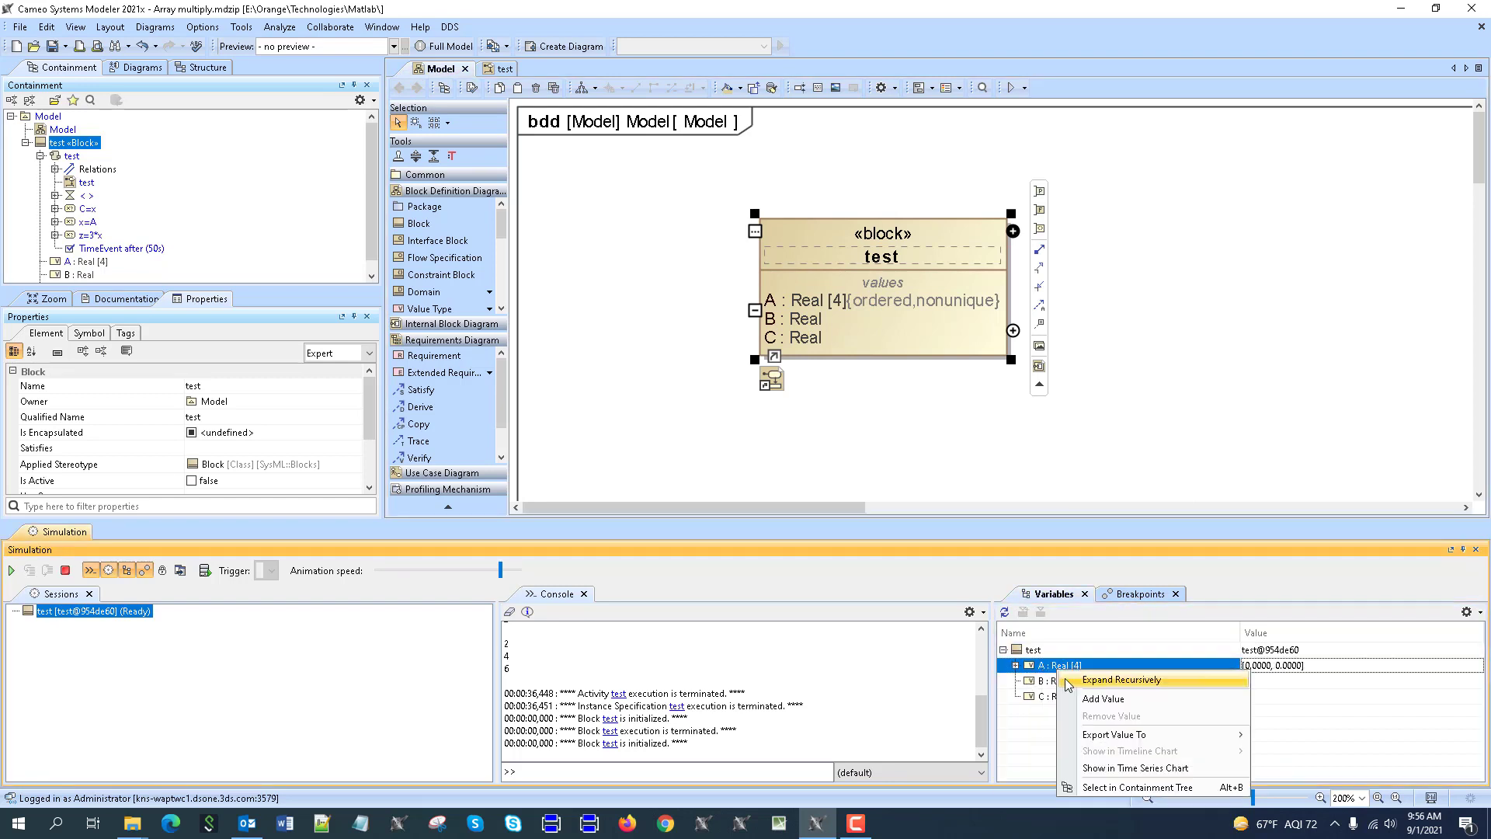
{"action": "left_click", "coordinate": [1084, 698]}
{"action": "right_click", "coordinate": [1042, 662]}
{"action": "left_click", "coordinate": [1085, 688]}
{"action": "right_click", "coordinate": [1042, 661]}
{"action": "left_click", "coordinate": [1085, 688]}
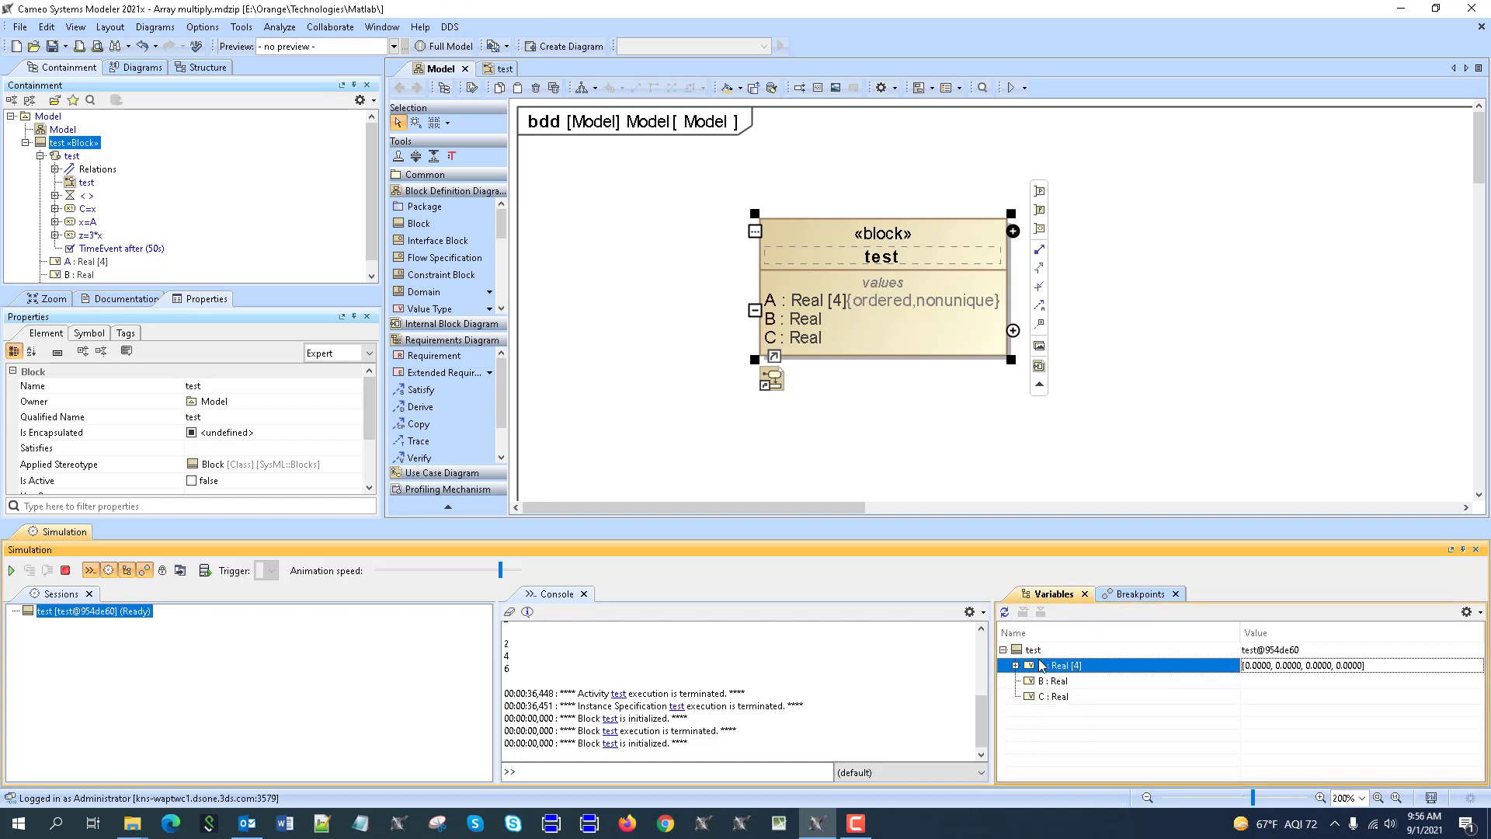
{"action": "right_click", "coordinate": [1042, 662]}
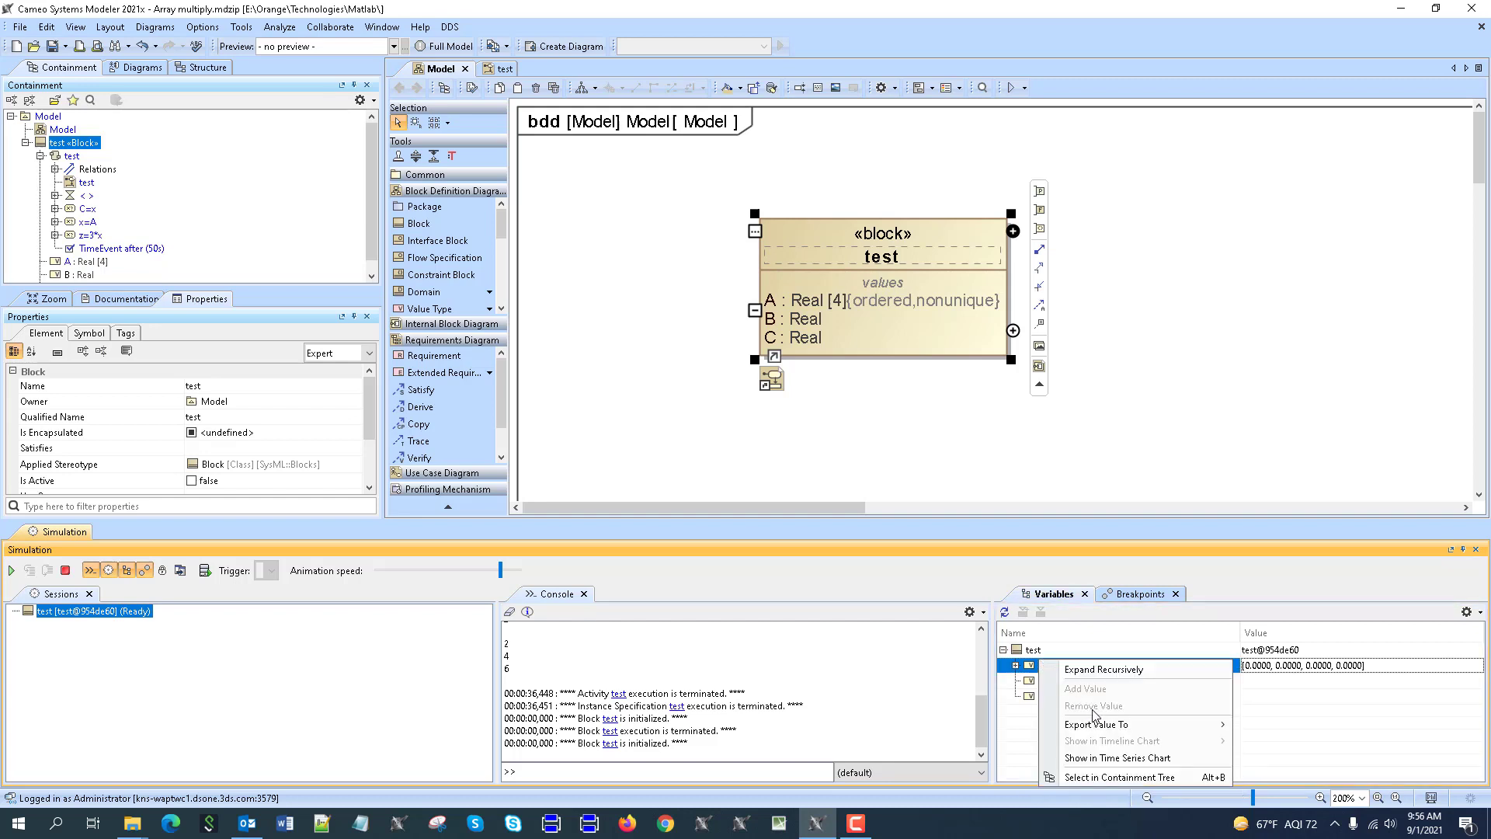
{"action": "left_click", "coordinate": [1016, 674]}
{"action": "left_click", "coordinate": [1014, 666]}
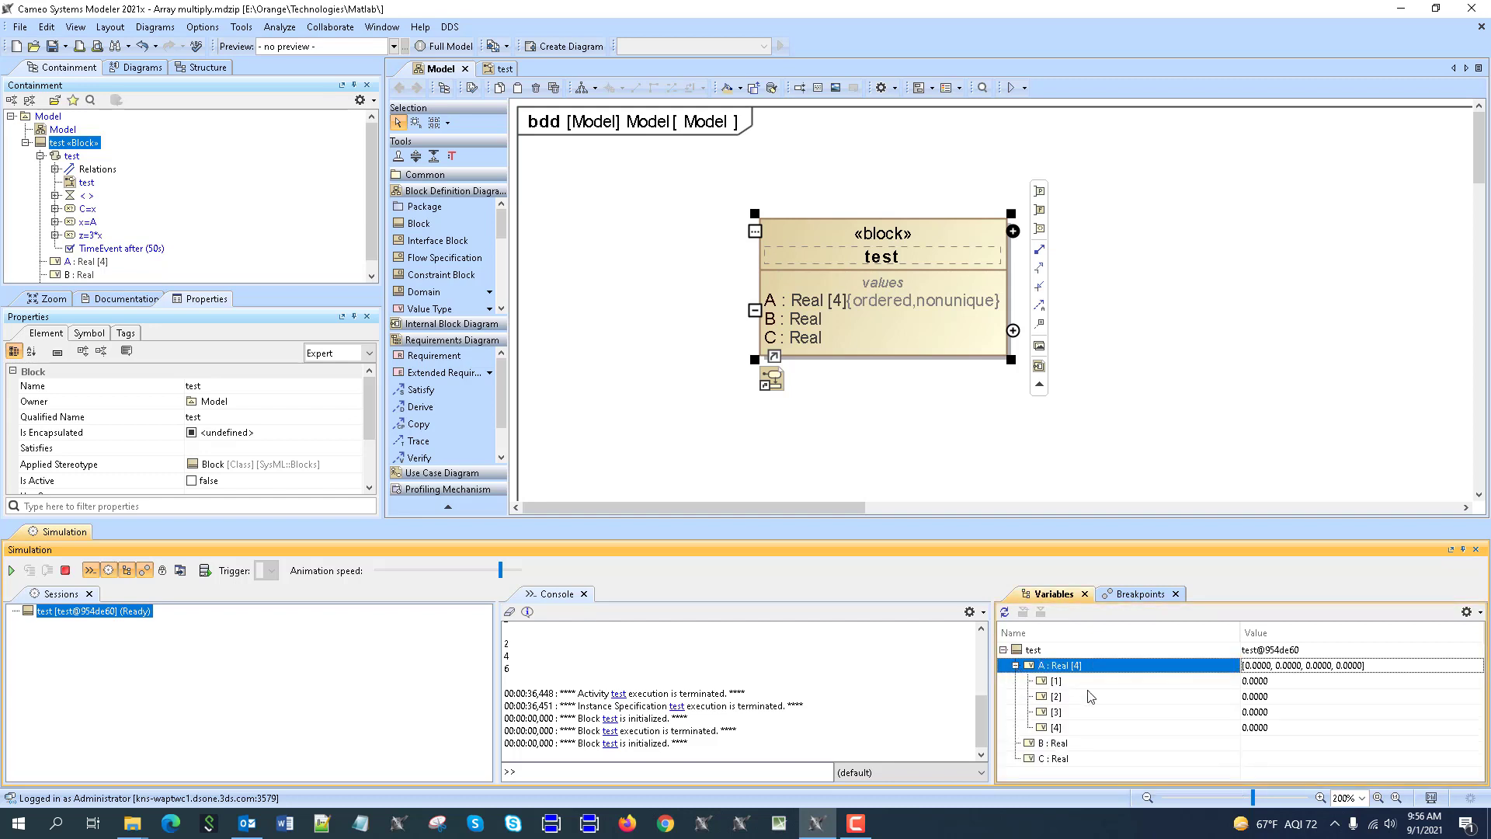
- Set the four elements of A to 1, 2, 3 and 4 in order
{"action": "left_click", "coordinate": [1266, 681]}
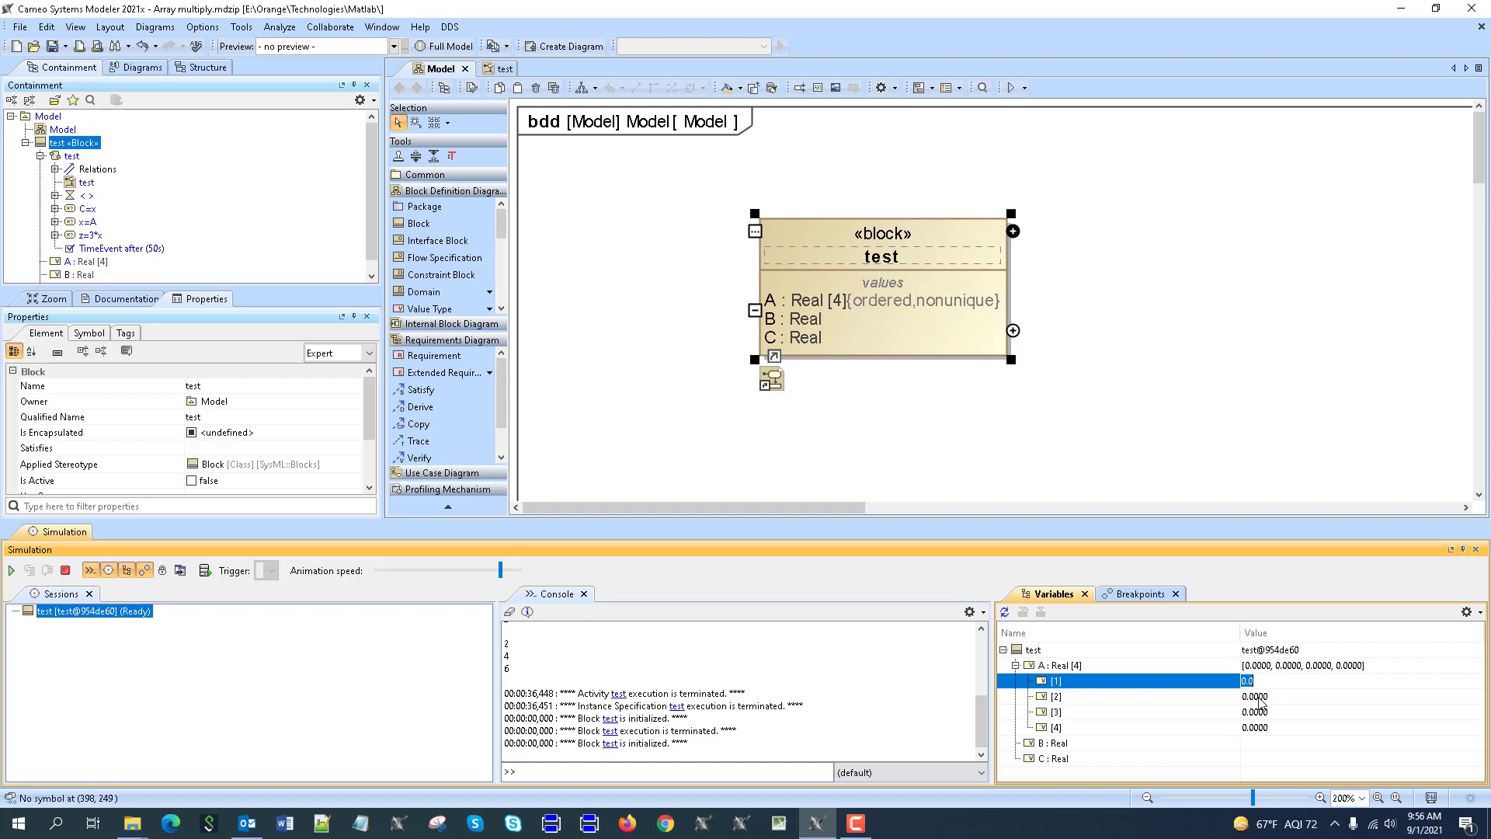
{"action": "type", "text": "1"}
{"action": "left_click", "coordinate": [1260, 698]}
{"action": "type", "text": "2"}
{"action": "left_click", "coordinate": [1265, 711]}
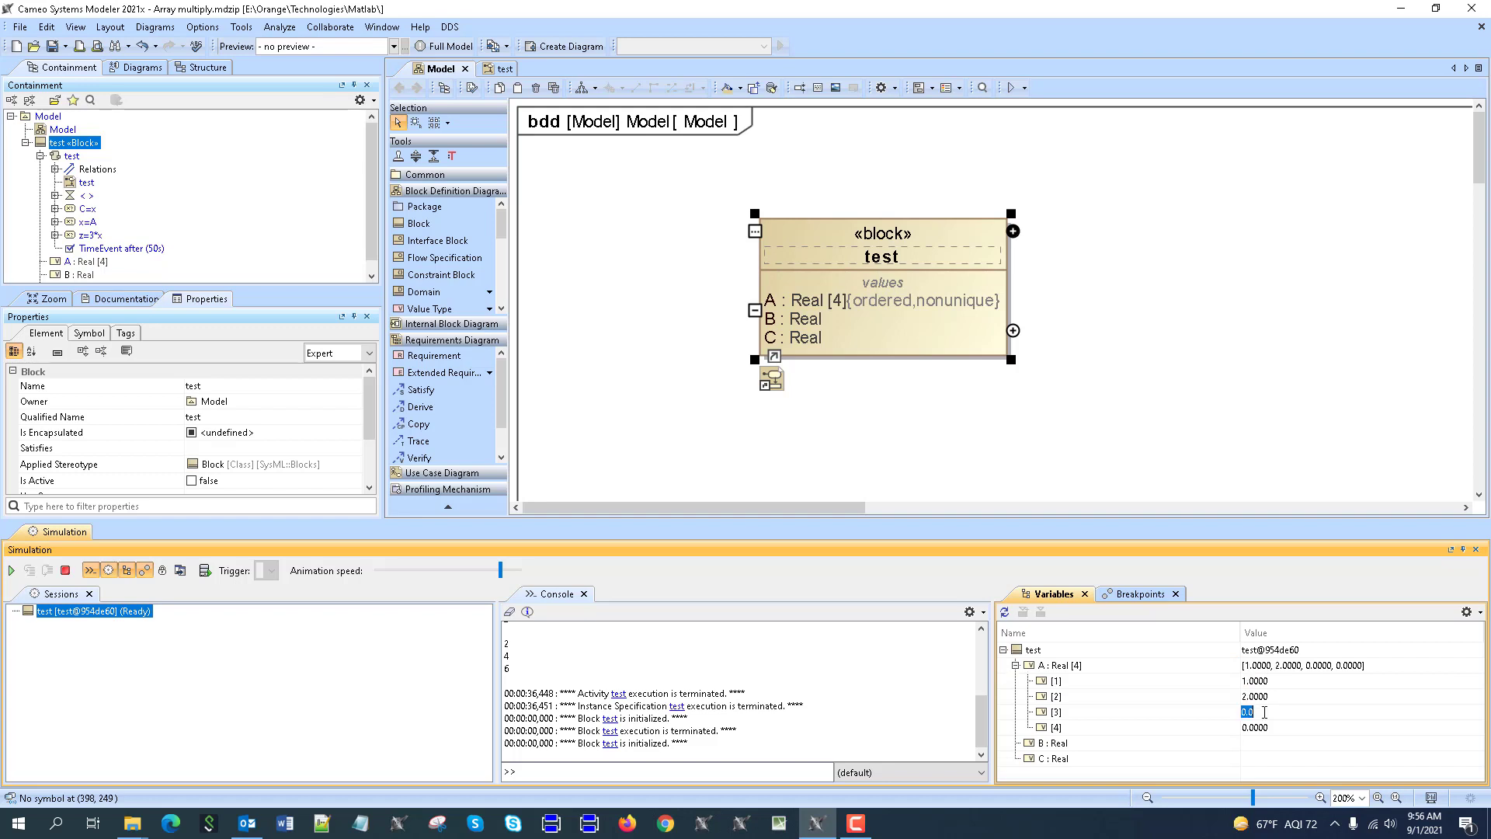
{"action": "type", "text": "3"}
{"action": "left_click", "coordinate": [1266, 728]}
{"action": "type", "text": "4"}
{"action": "left_click", "coordinate": [1204, 699]}
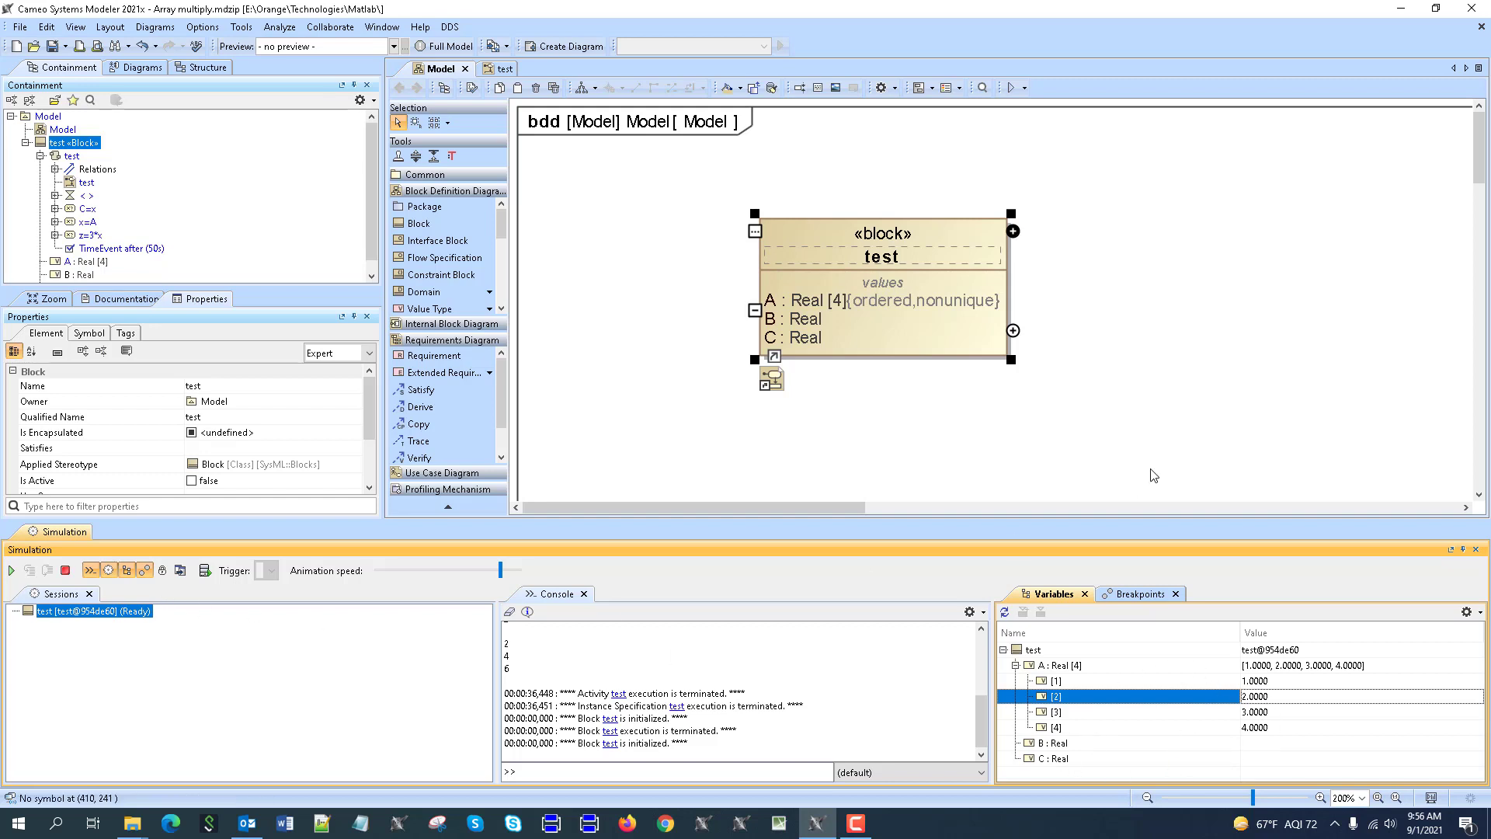
{"action": "left_click", "coordinate": [1108, 403]}
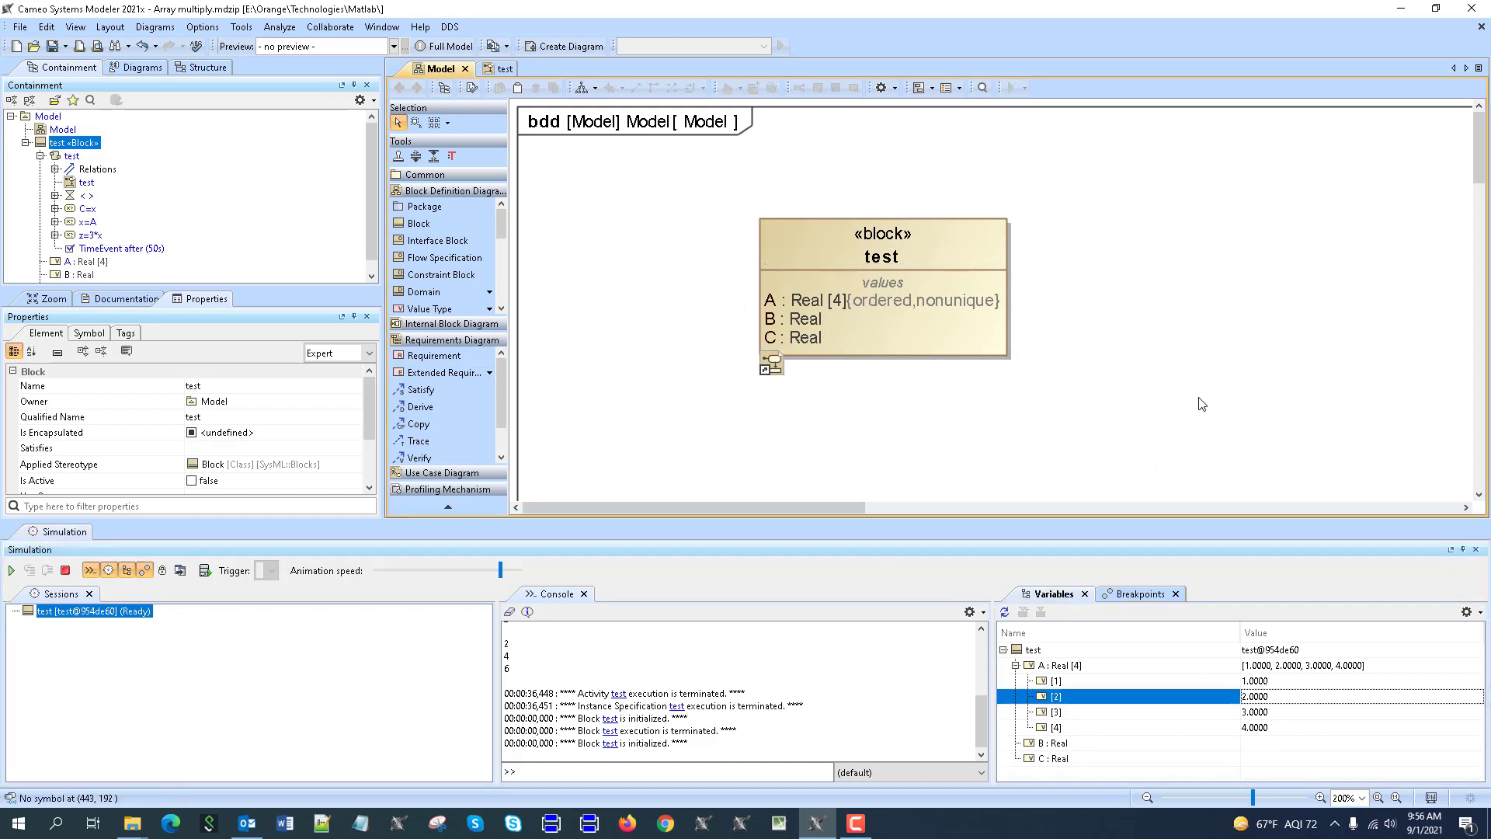
- Export the simulated test values to a new instance owned by Model, and expand that instance in the containment tree
{"action": "left_click", "coordinate": [1036, 651]}
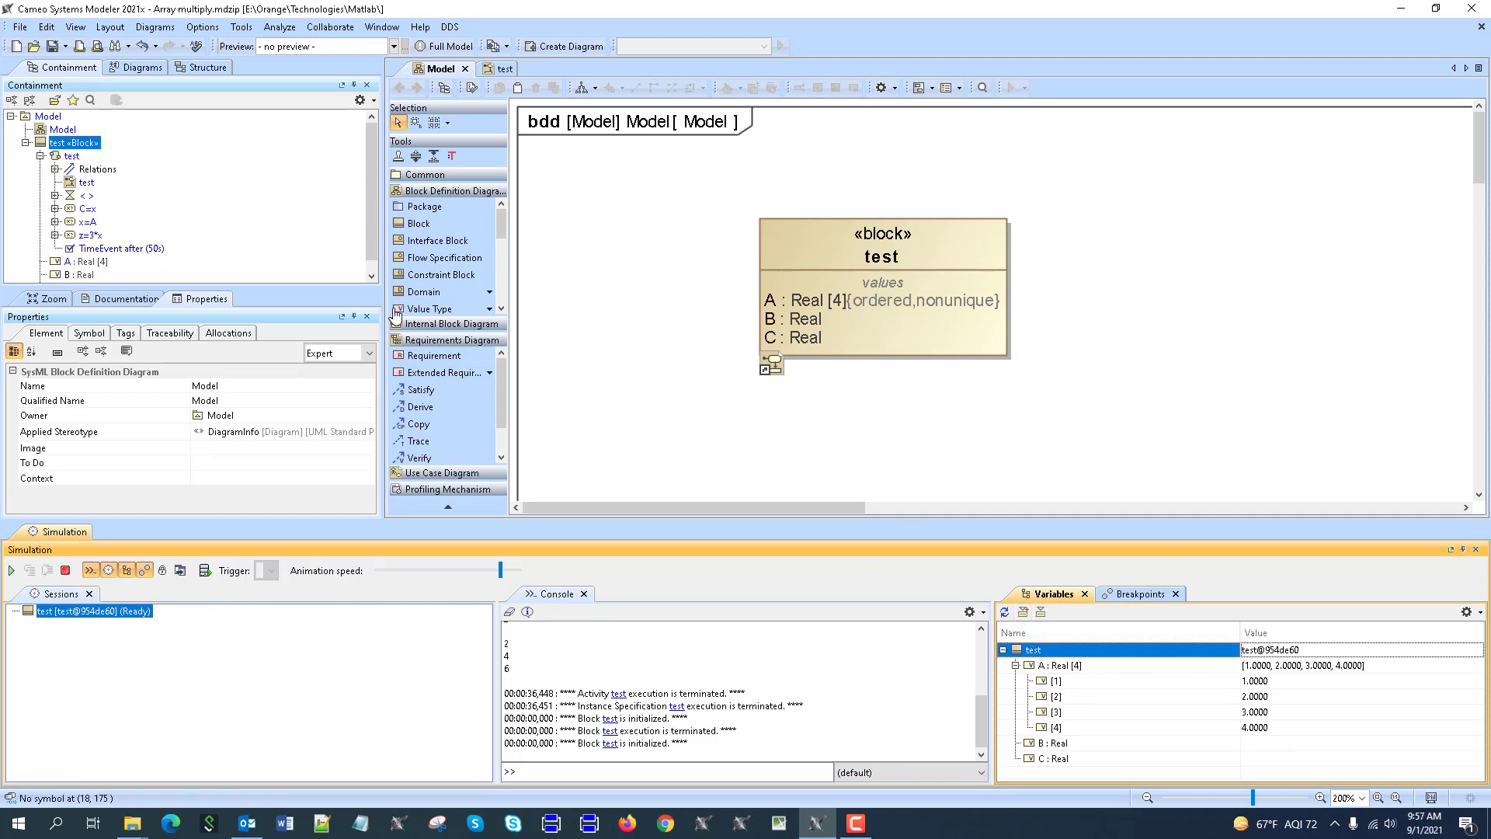
{"action": "scroll", "coordinate": [189, 207], "scroll_direction": "down", "scroll_amount": 1}
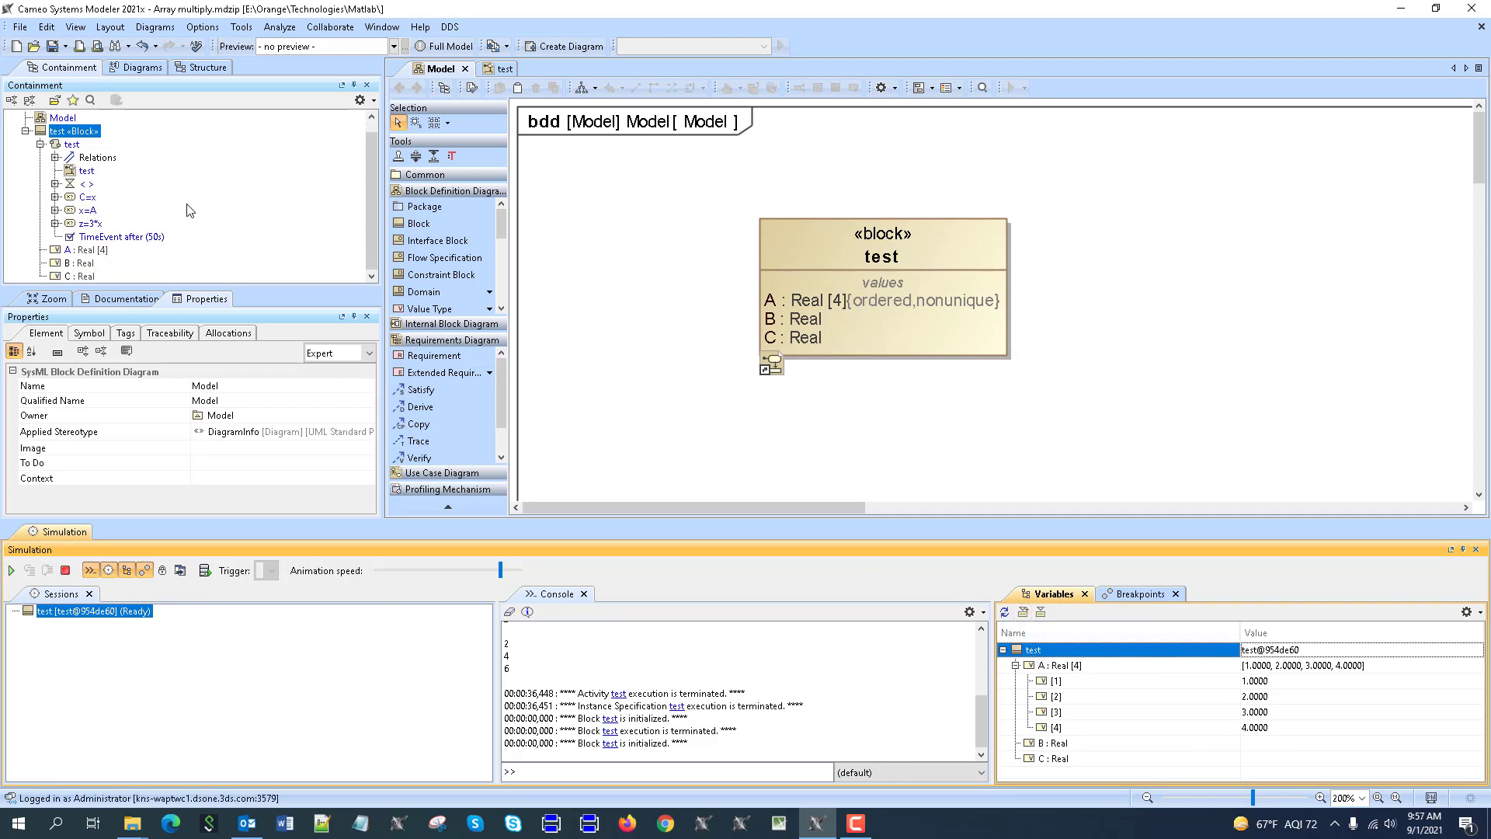
{"action": "left_click", "coordinate": [1025, 613]}
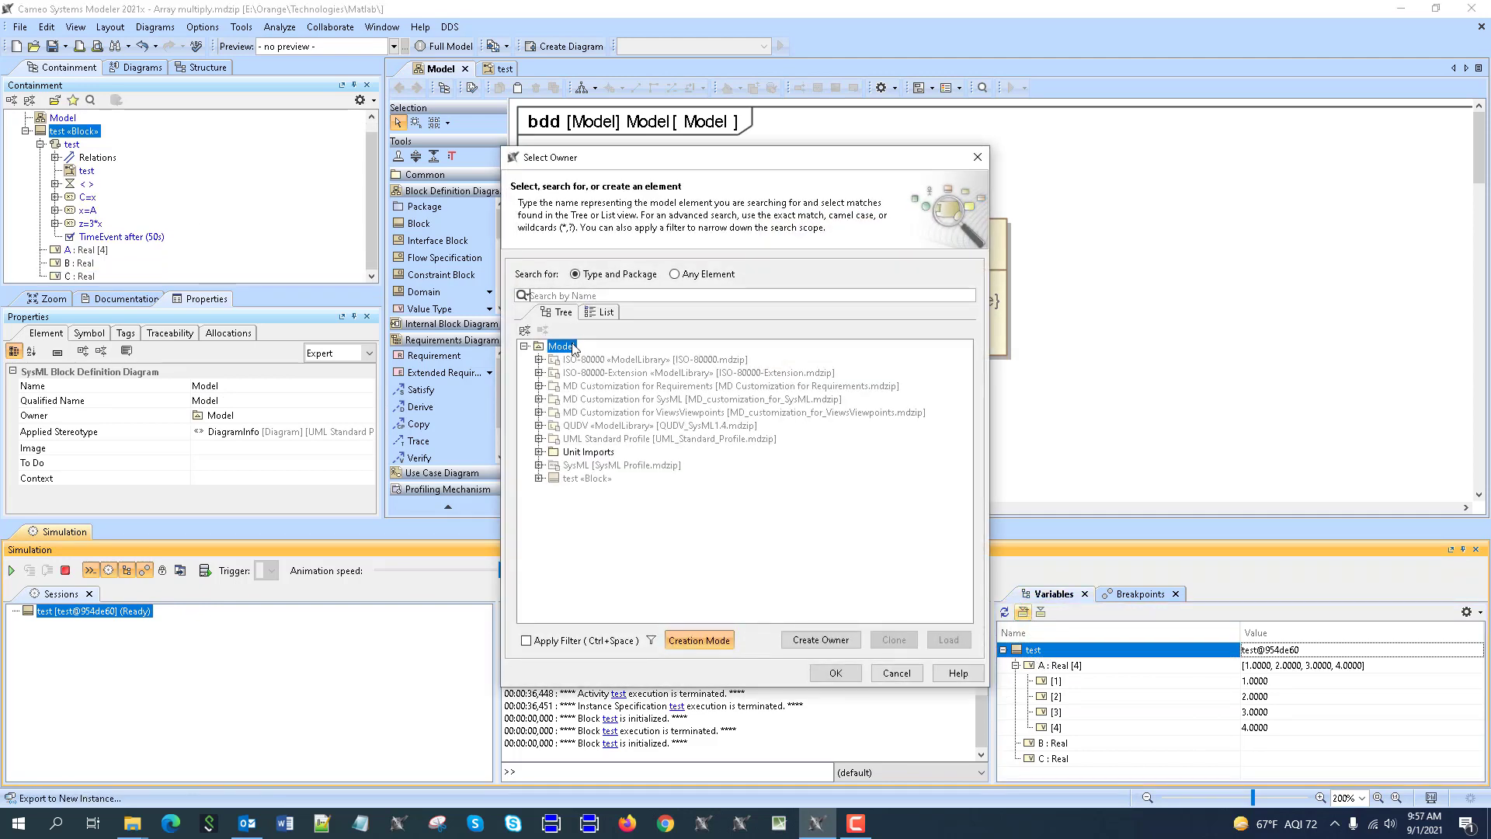
{"action": "left_click", "coordinate": [835, 673]}
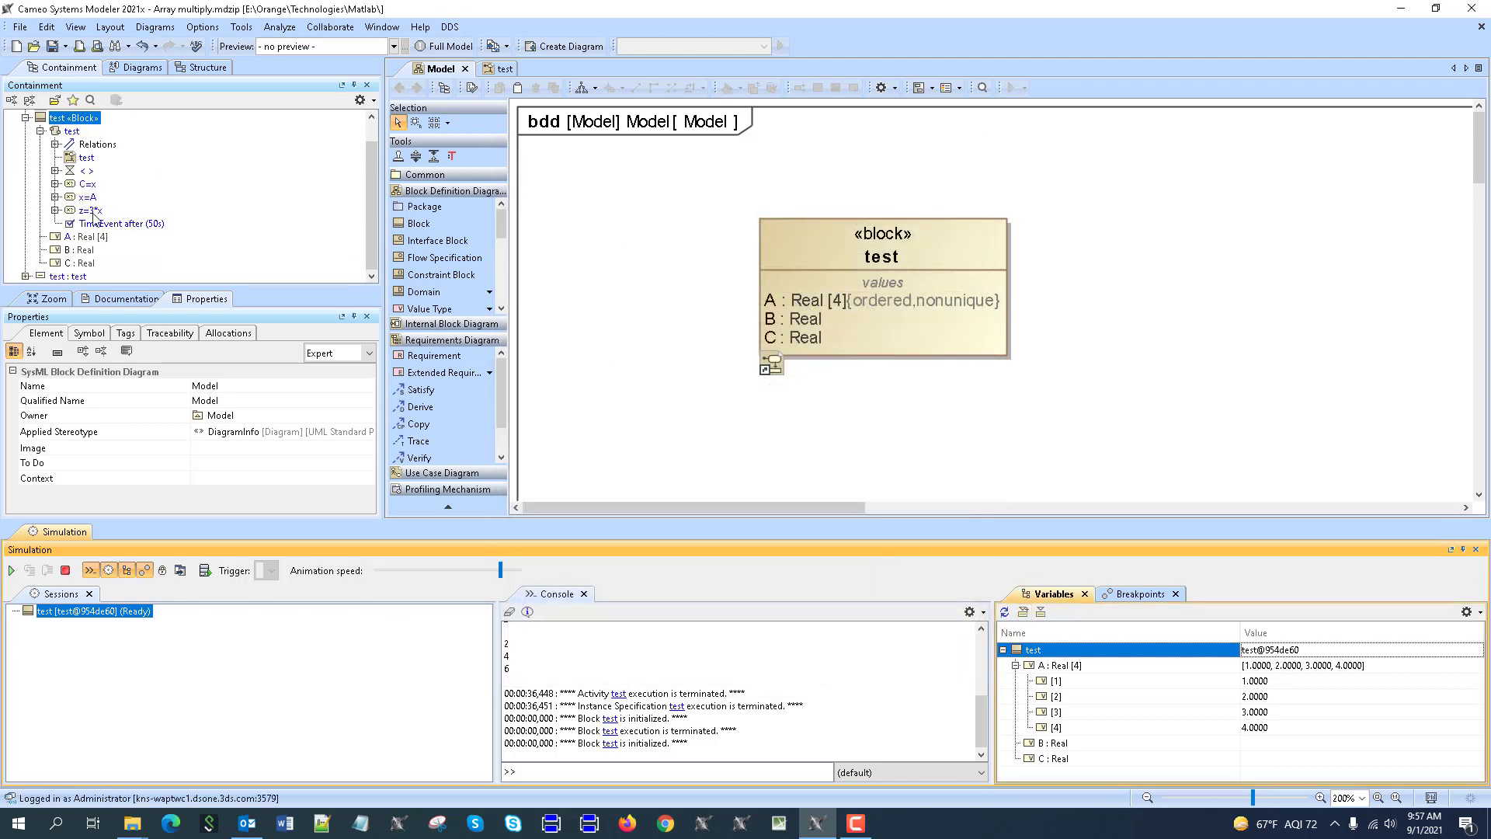
{"action": "left_click", "coordinate": [27, 276]}
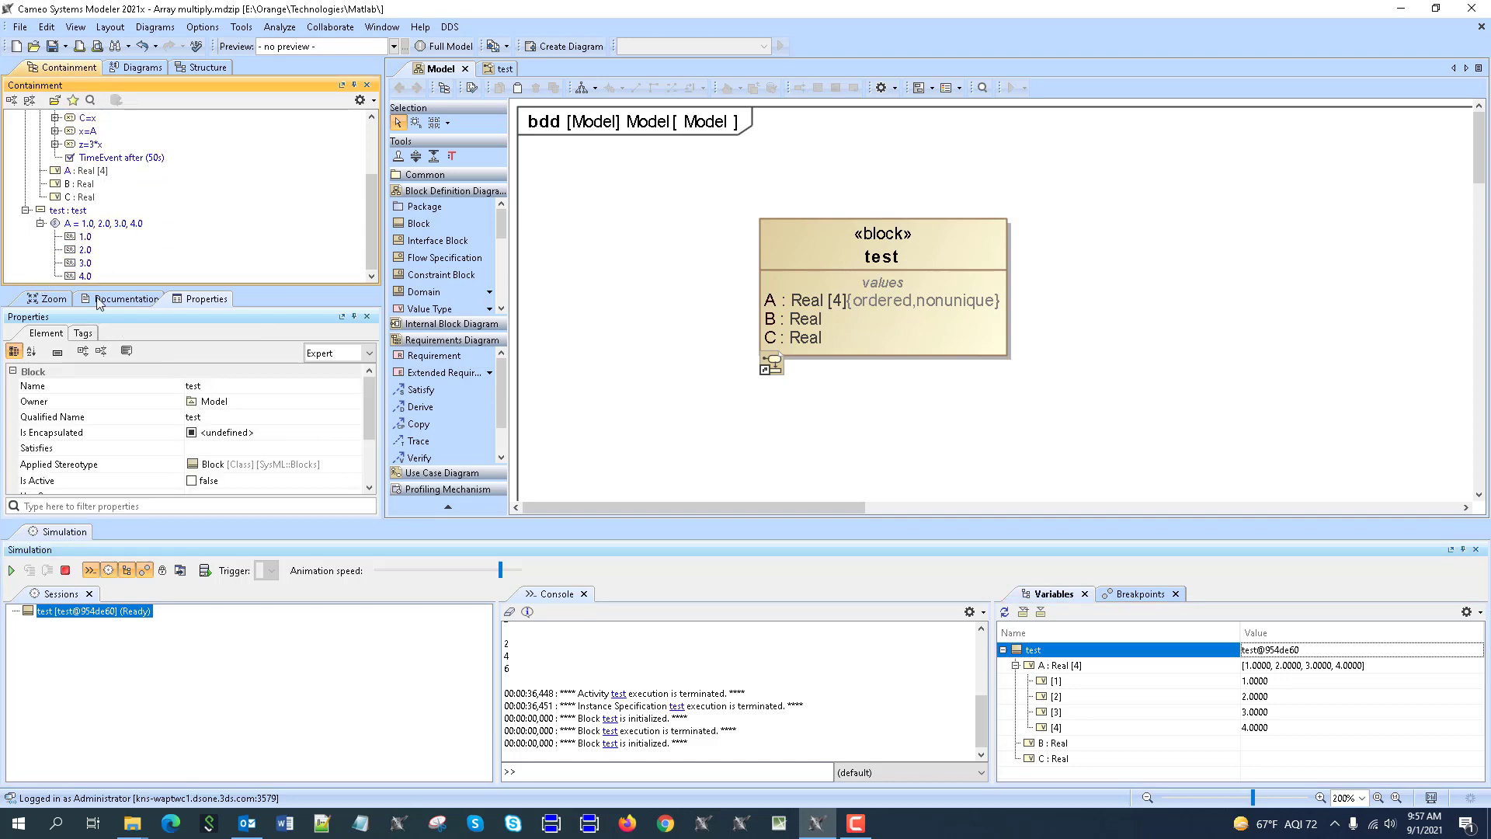
{"action": "left_click", "coordinate": [1054, 666]}
{"action": "right_click", "coordinate": [1055, 668]}
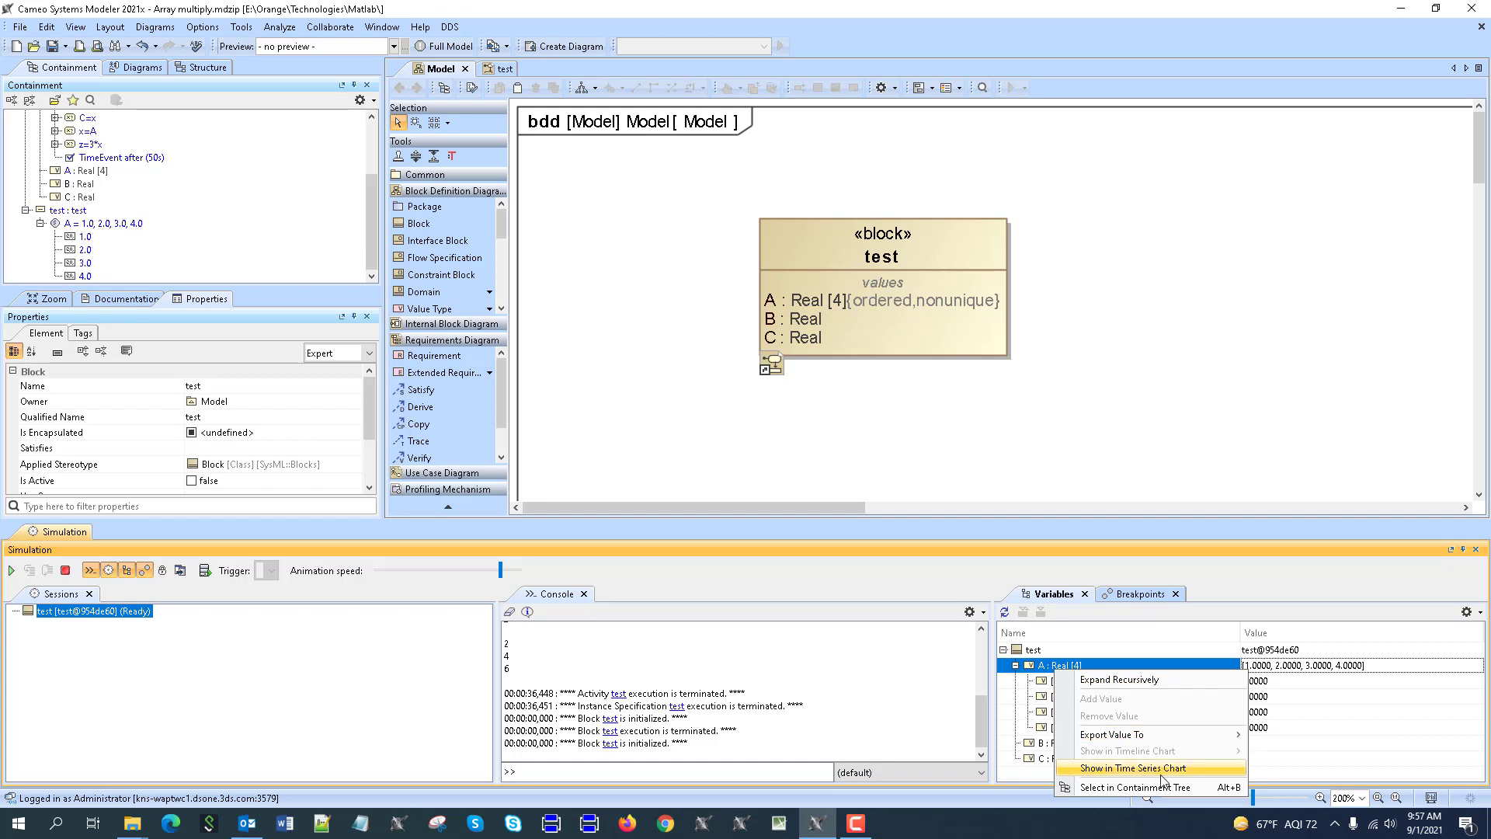
{"action": "left_click", "coordinate": [1041, 681]}
{"action": "right_click", "coordinate": [1043, 682]}
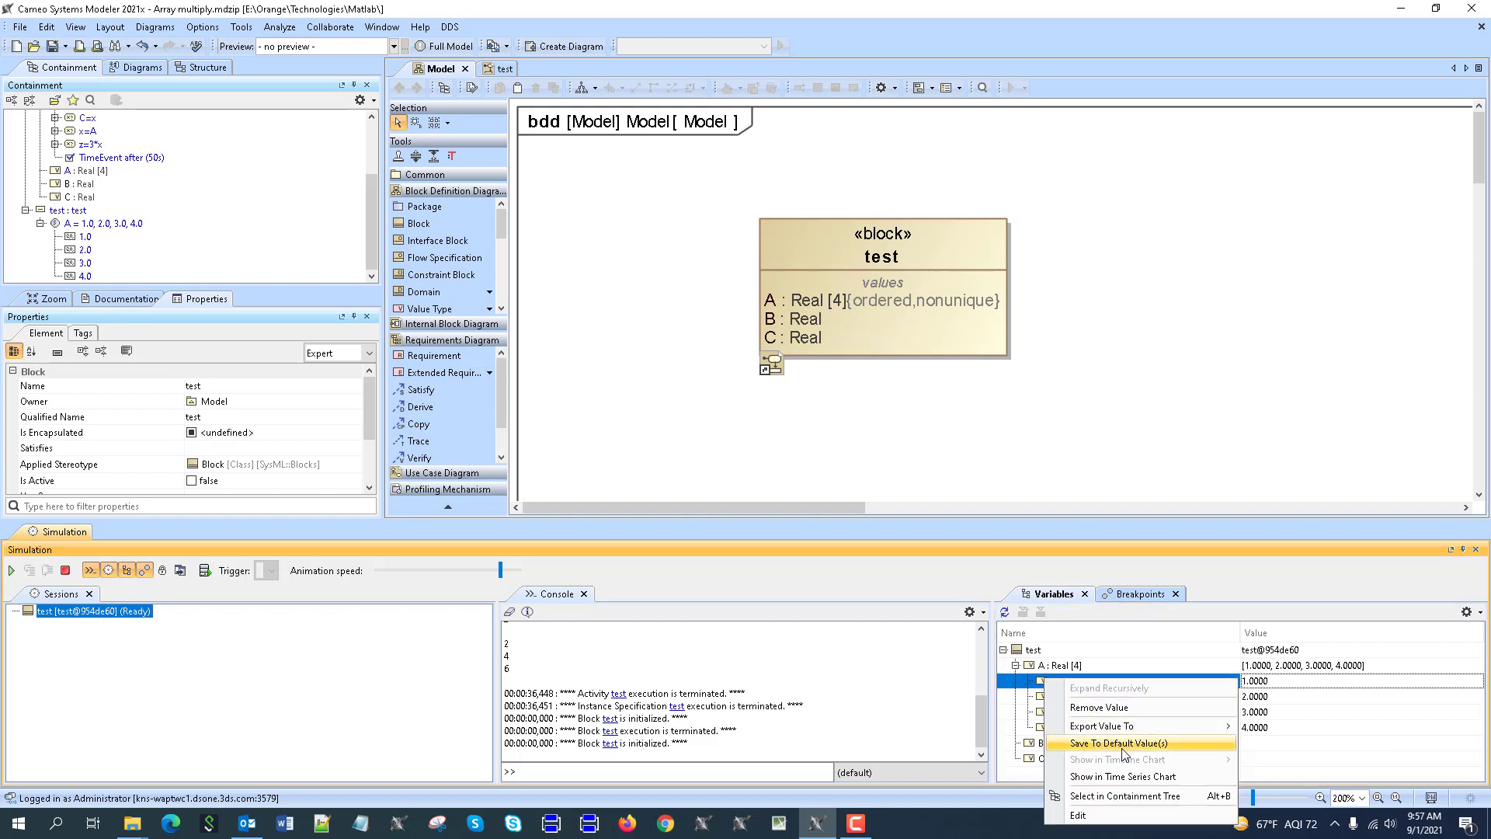
{"action": "left_click", "coordinate": [1019, 684]}
{"action": "left_click", "coordinate": [1060, 666]}
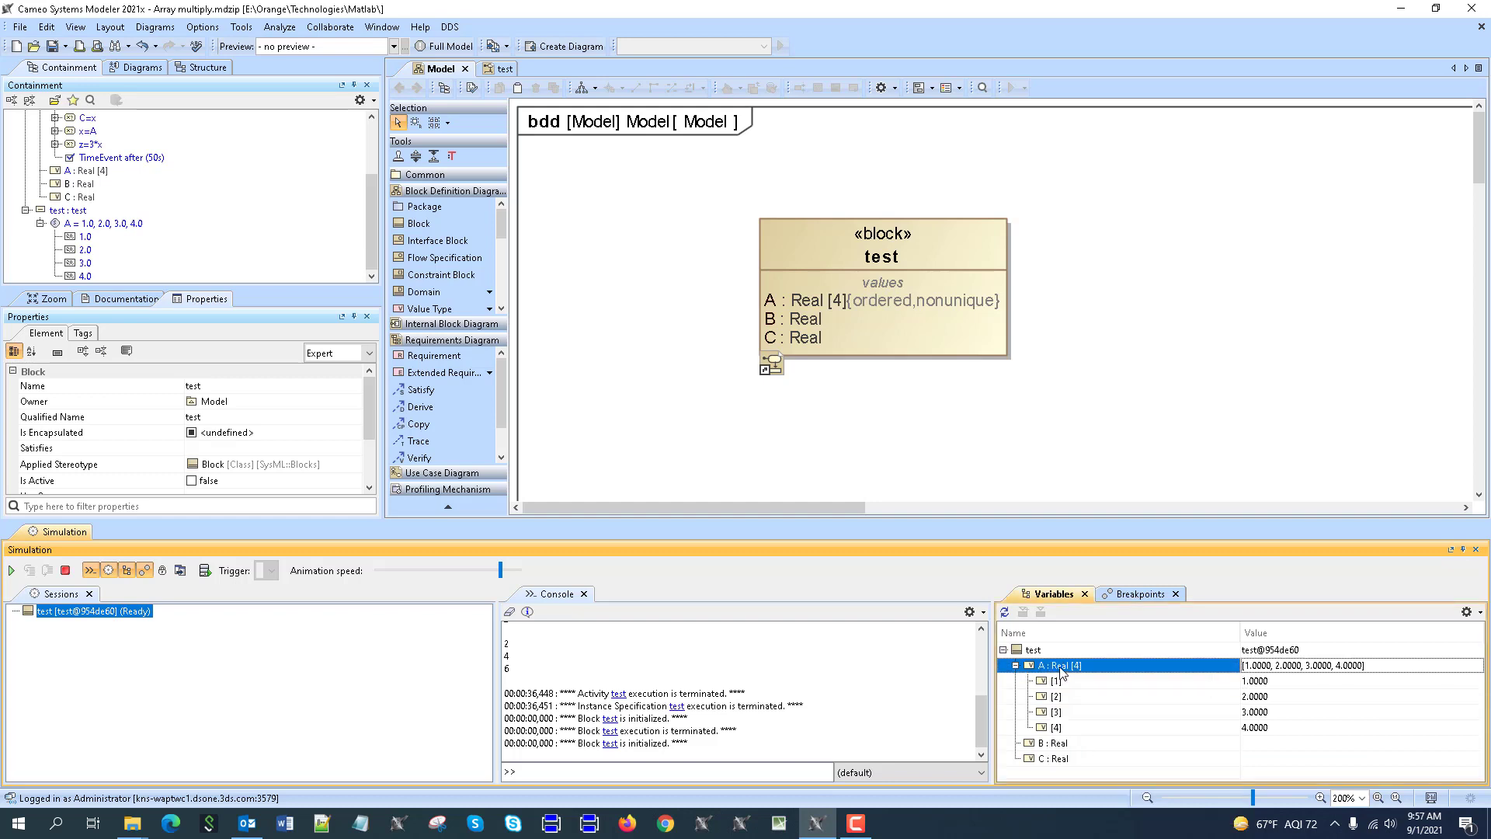
- Terminate the block simulation, display the test activity diagram, and start a simulation of the exported test instance
{"action": "left_click", "coordinate": [65, 569]}
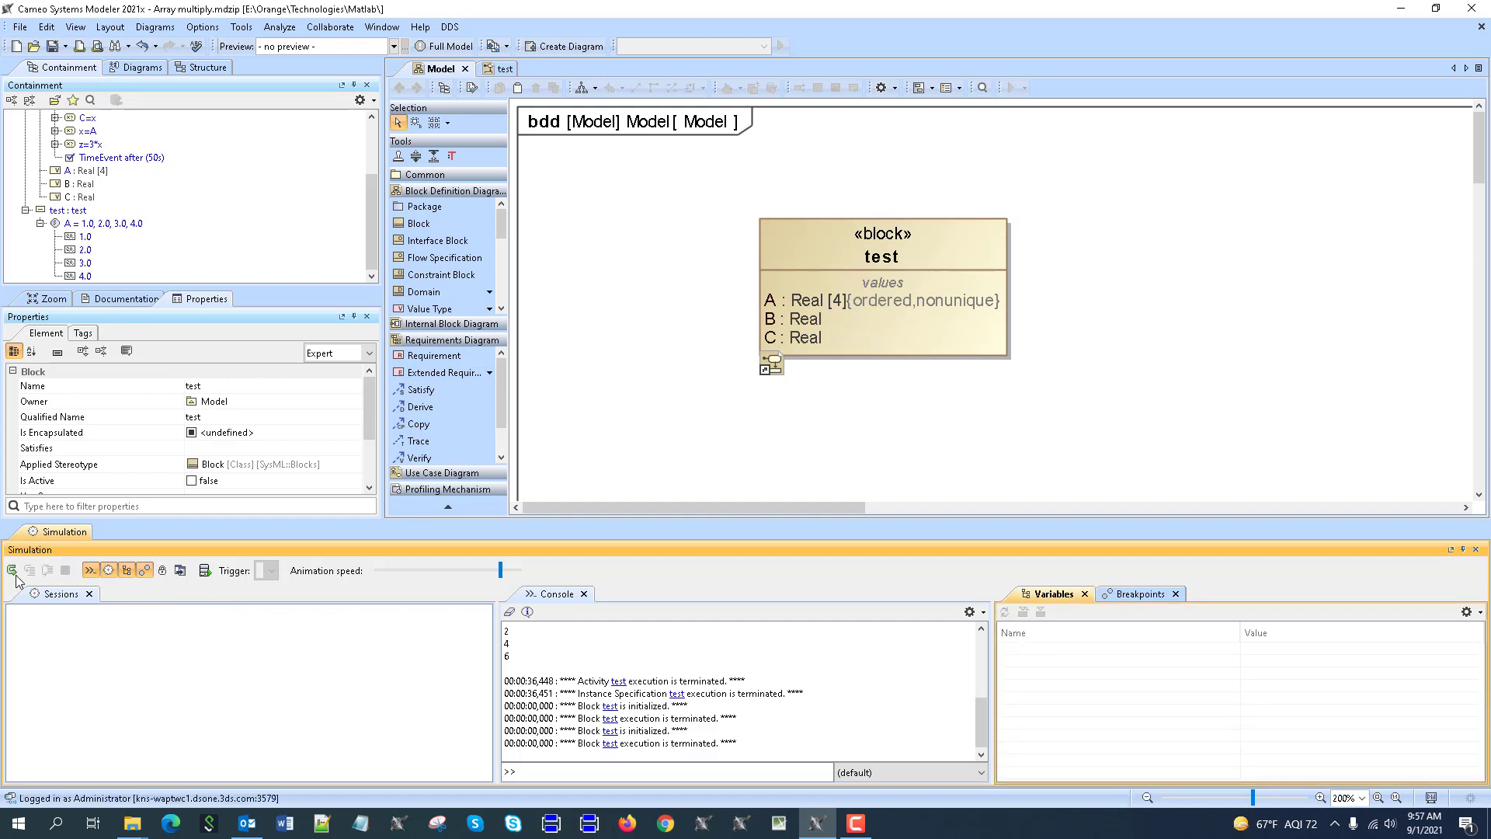
{"action": "left_click", "coordinate": [491, 68]}
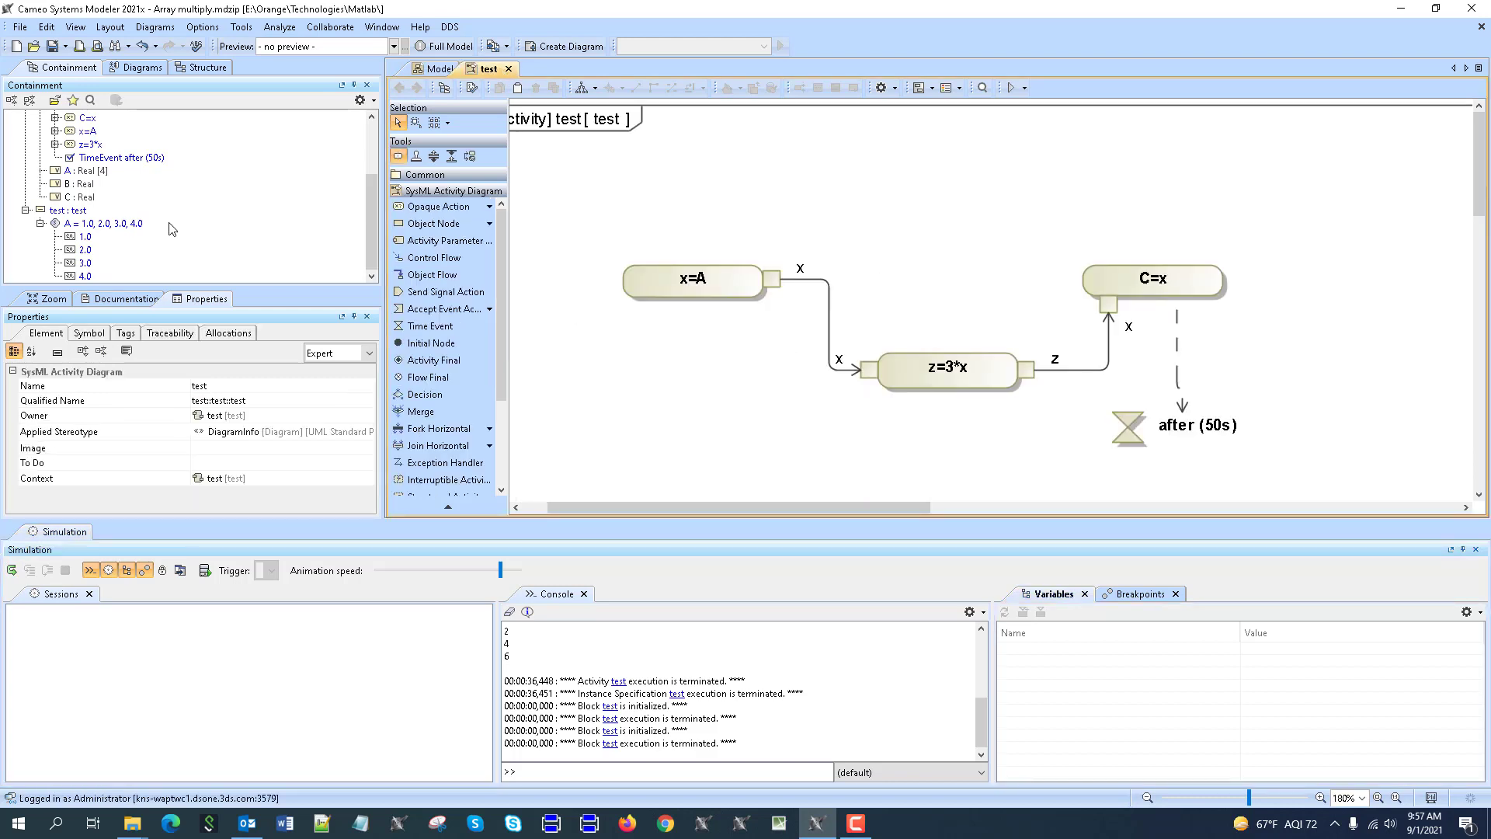
{"action": "right_click", "coordinate": [77, 213]}
{"action": "mouse_move", "coordinate": [125, 608]}
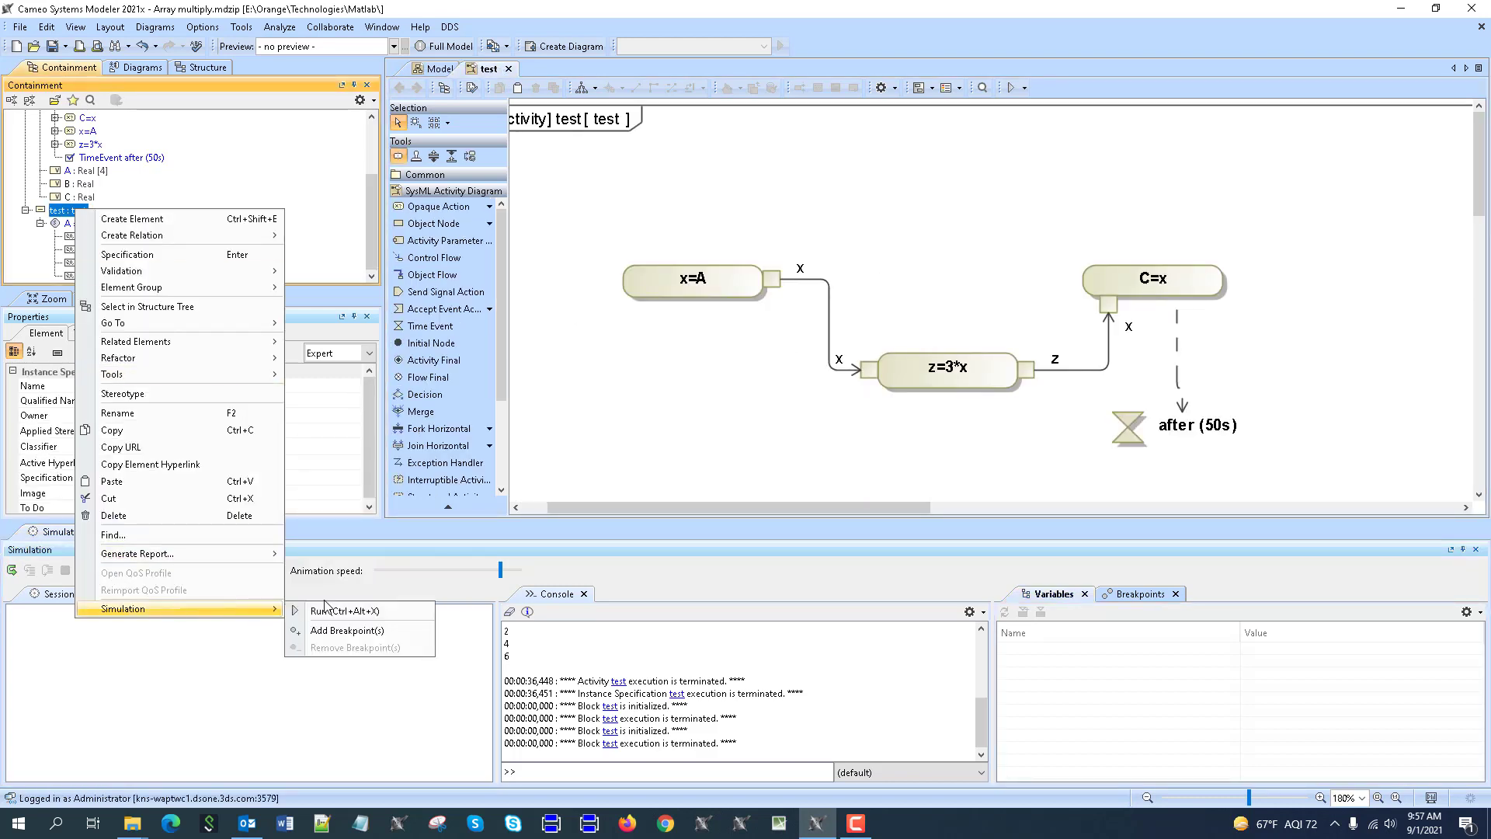
{"action": "left_click", "coordinate": [337, 611]}
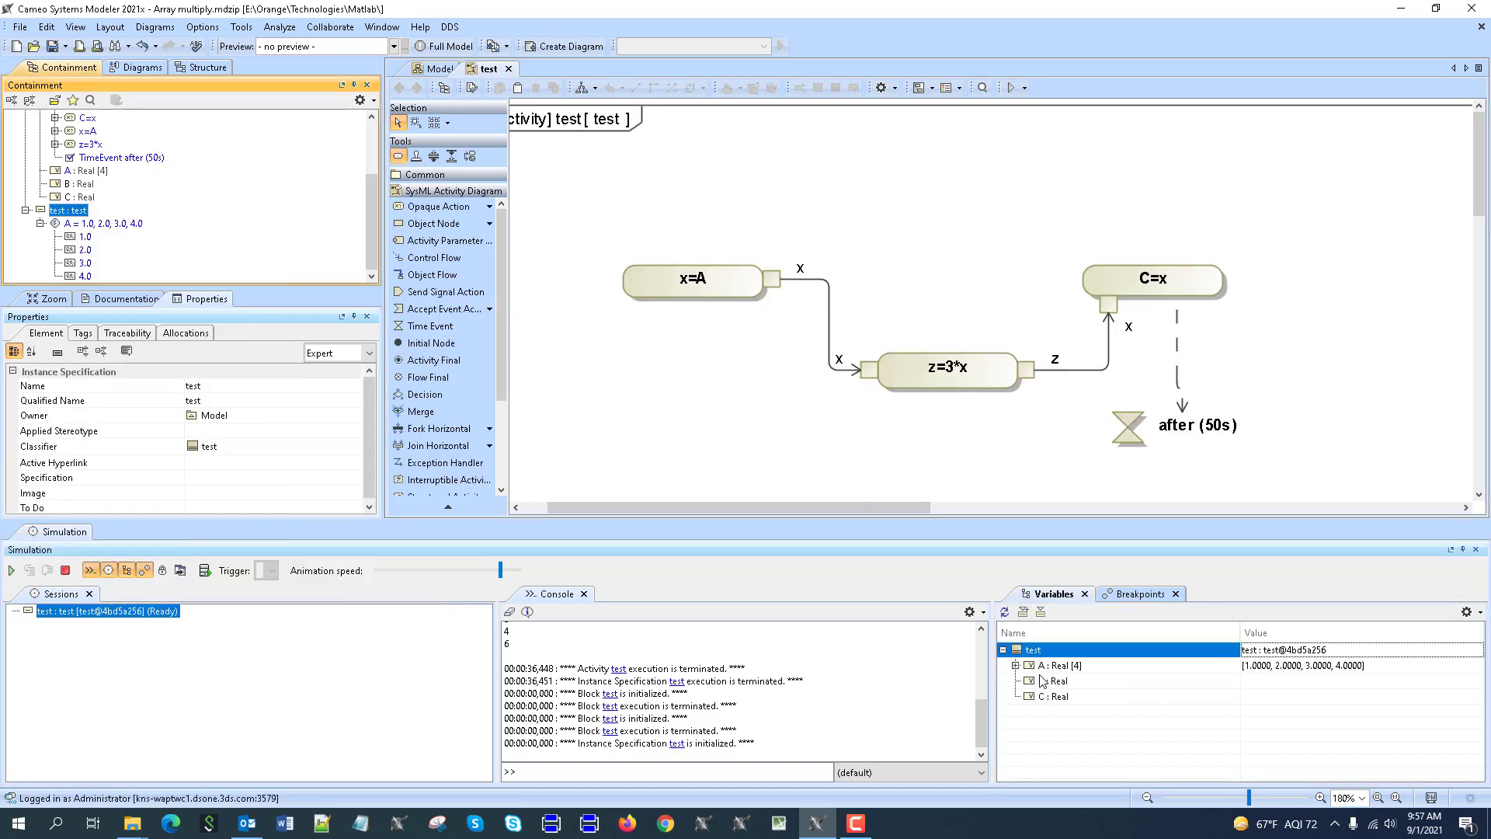
- Expand A's elements, lower the animation speed, and run the test instance through the C=x action before terminating it
{"action": "left_click", "coordinate": [1016, 666]}
{"action": "left_click_drag", "start_coordinate": [501, 571], "coordinate": [485, 570]}
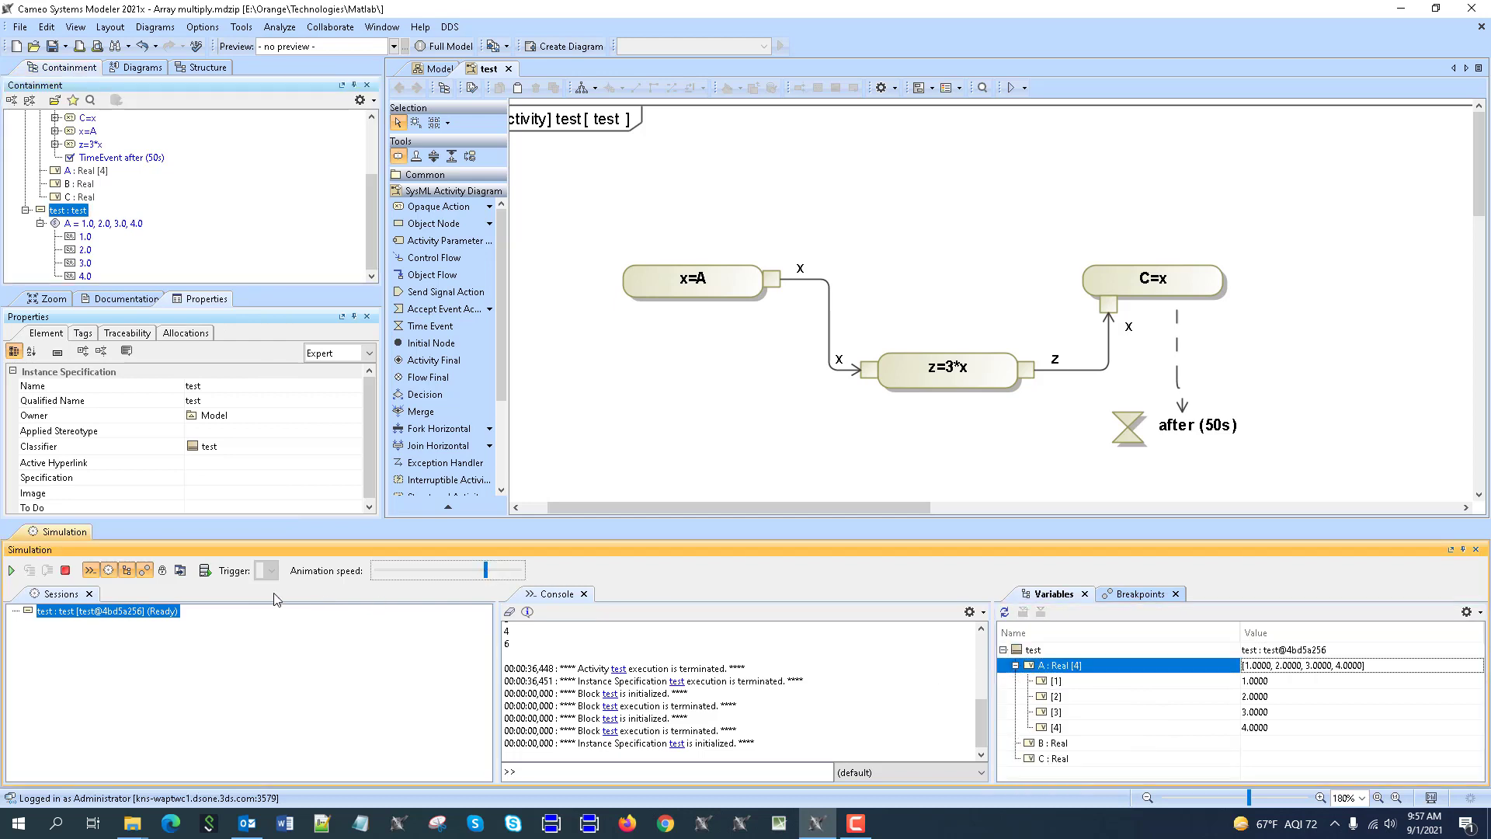
{"action": "left_click", "coordinate": [11, 572]}
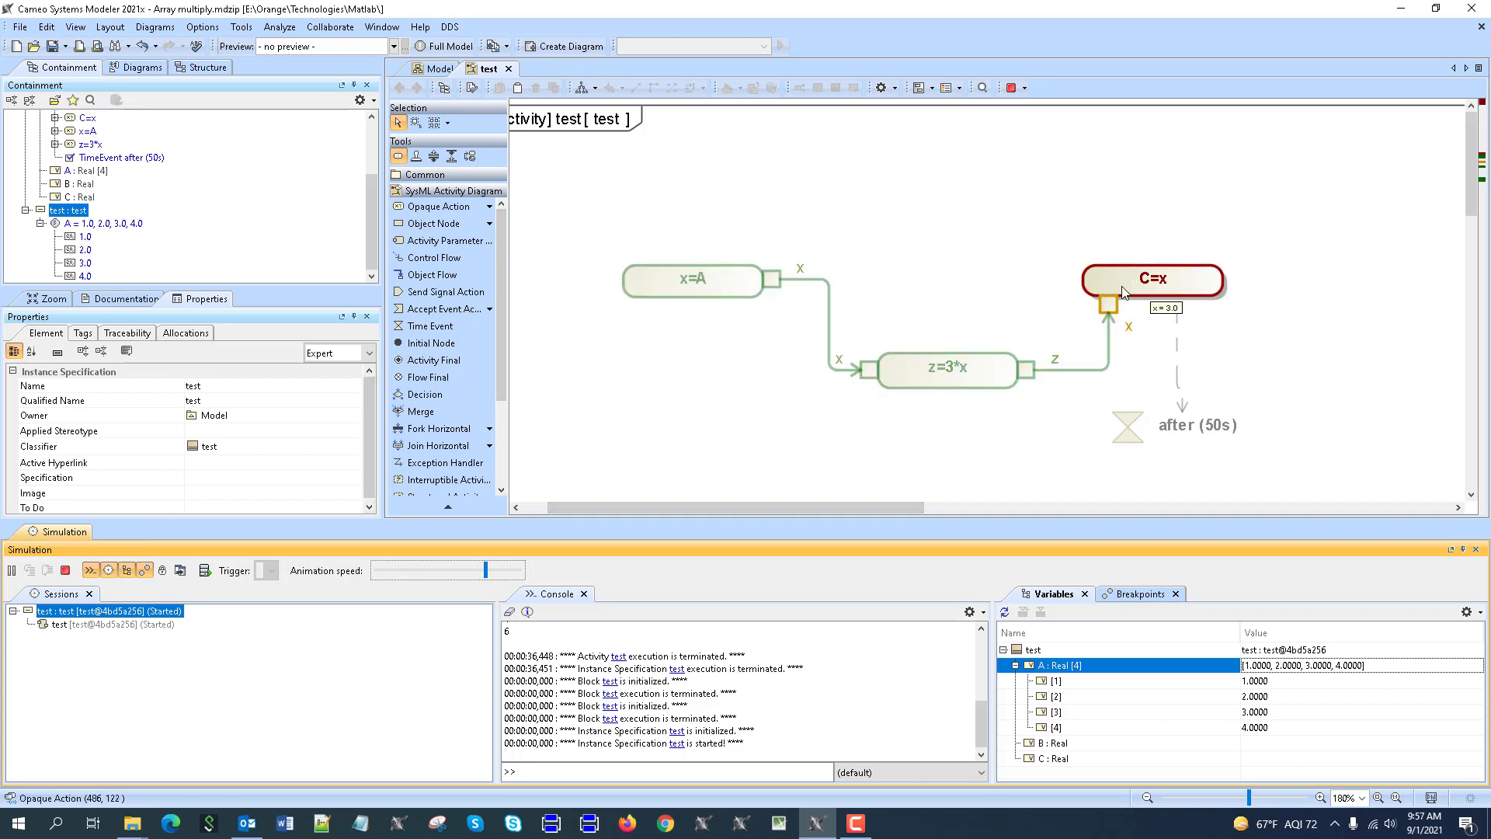
{"action": "mouse_move", "coordinate": [940, 383]}
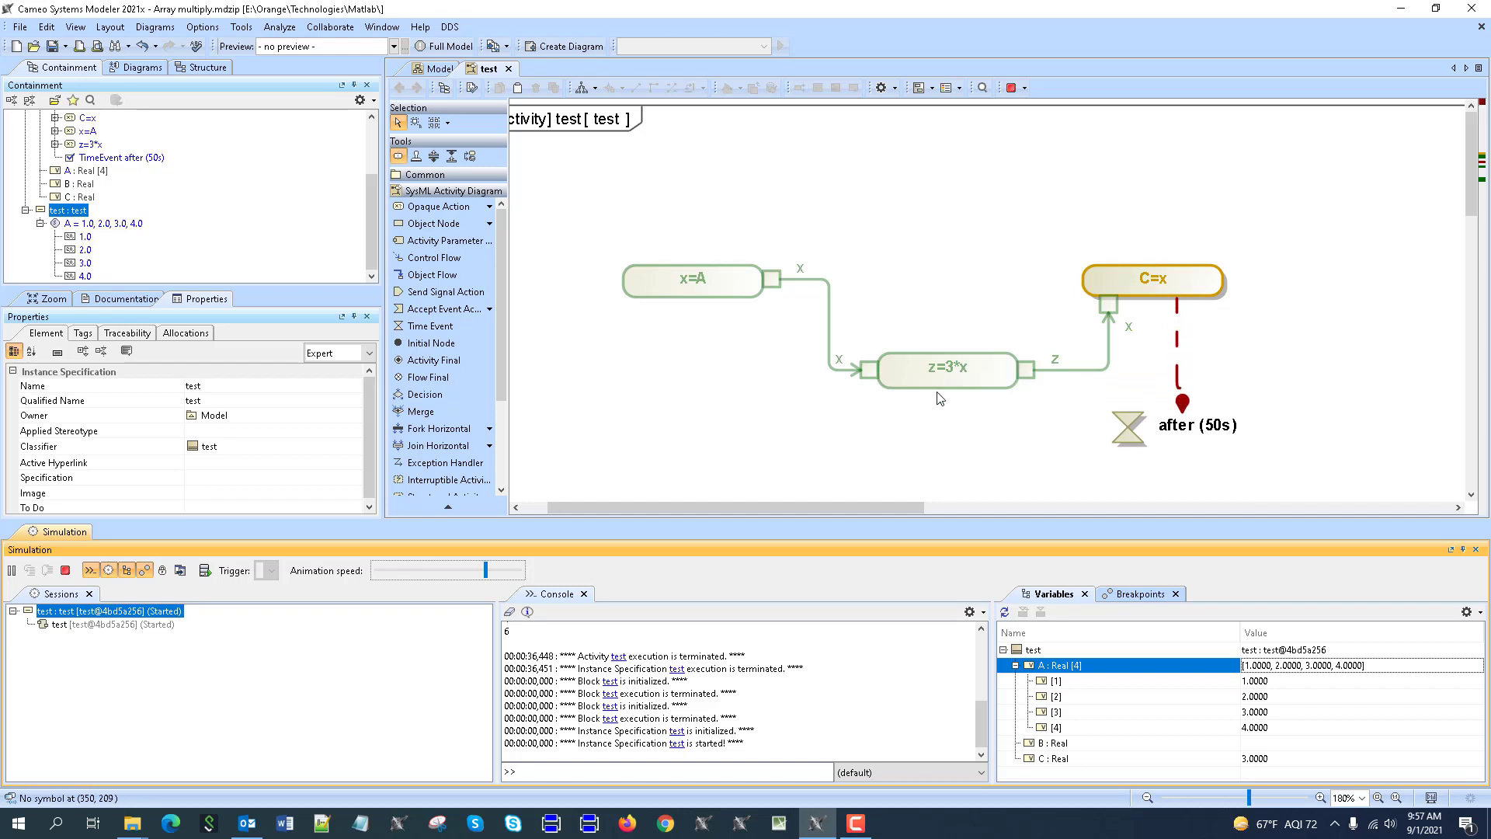
{"action": "left_click", "coordinate": [65, 570]}
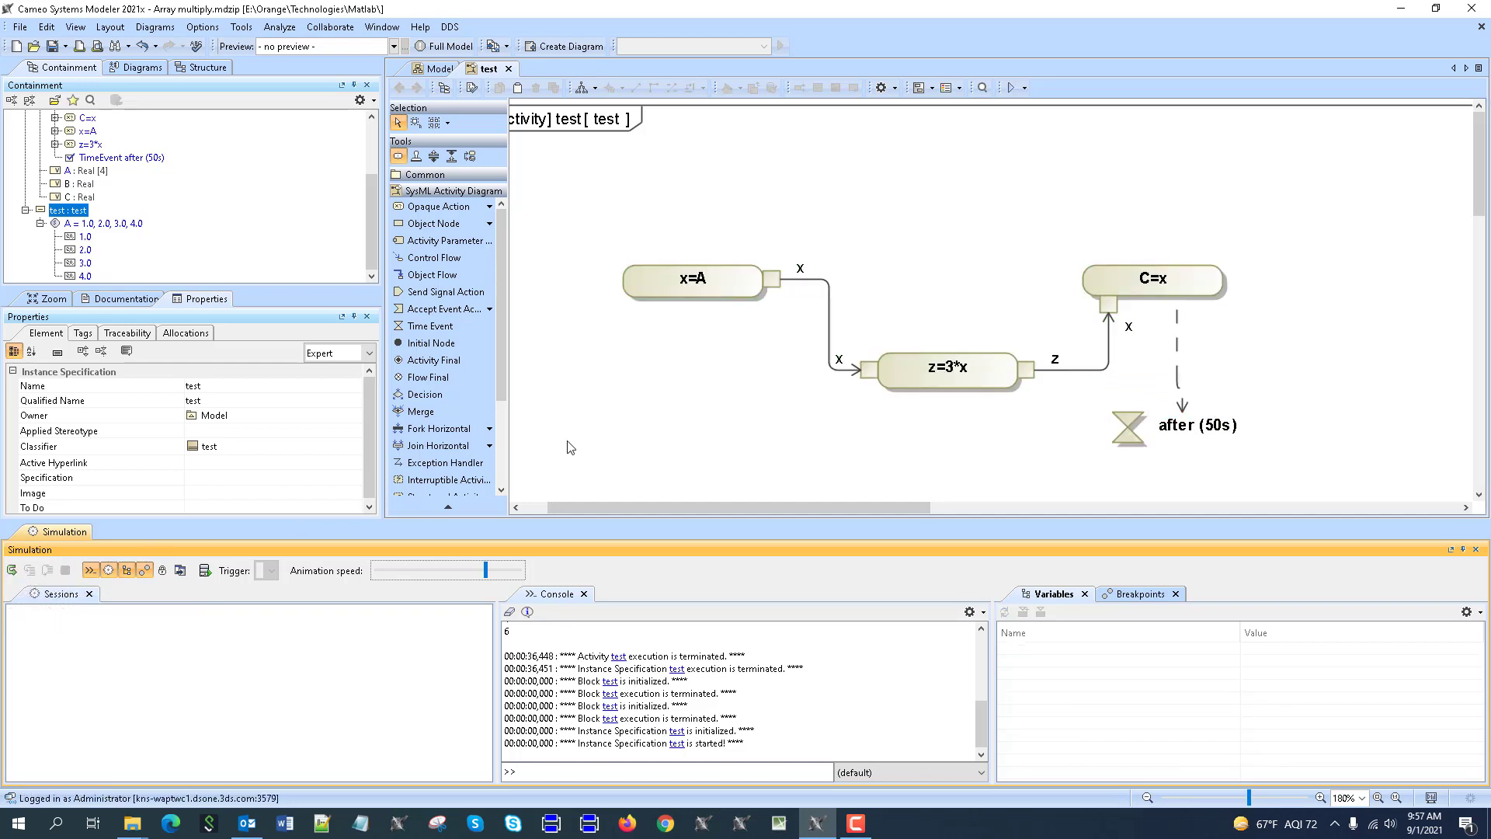
- Set the multiplicity to * on the x=A action's output pin x and the z=3*x action's input pin x
{"action": "double_click", "coordinate": [772, 287]}
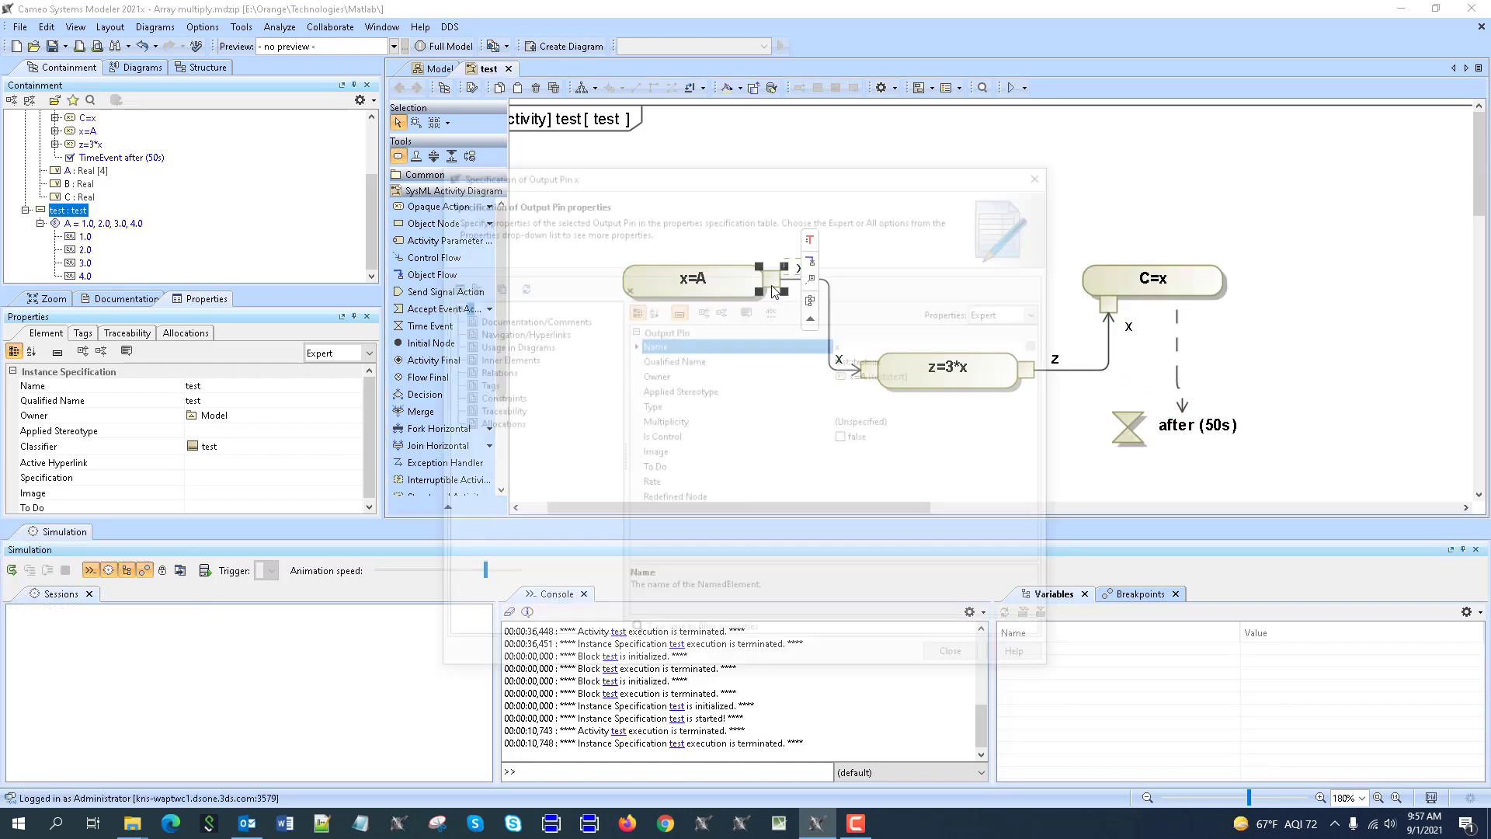
{"action": "left_click", "coordinate": [867, 425]}
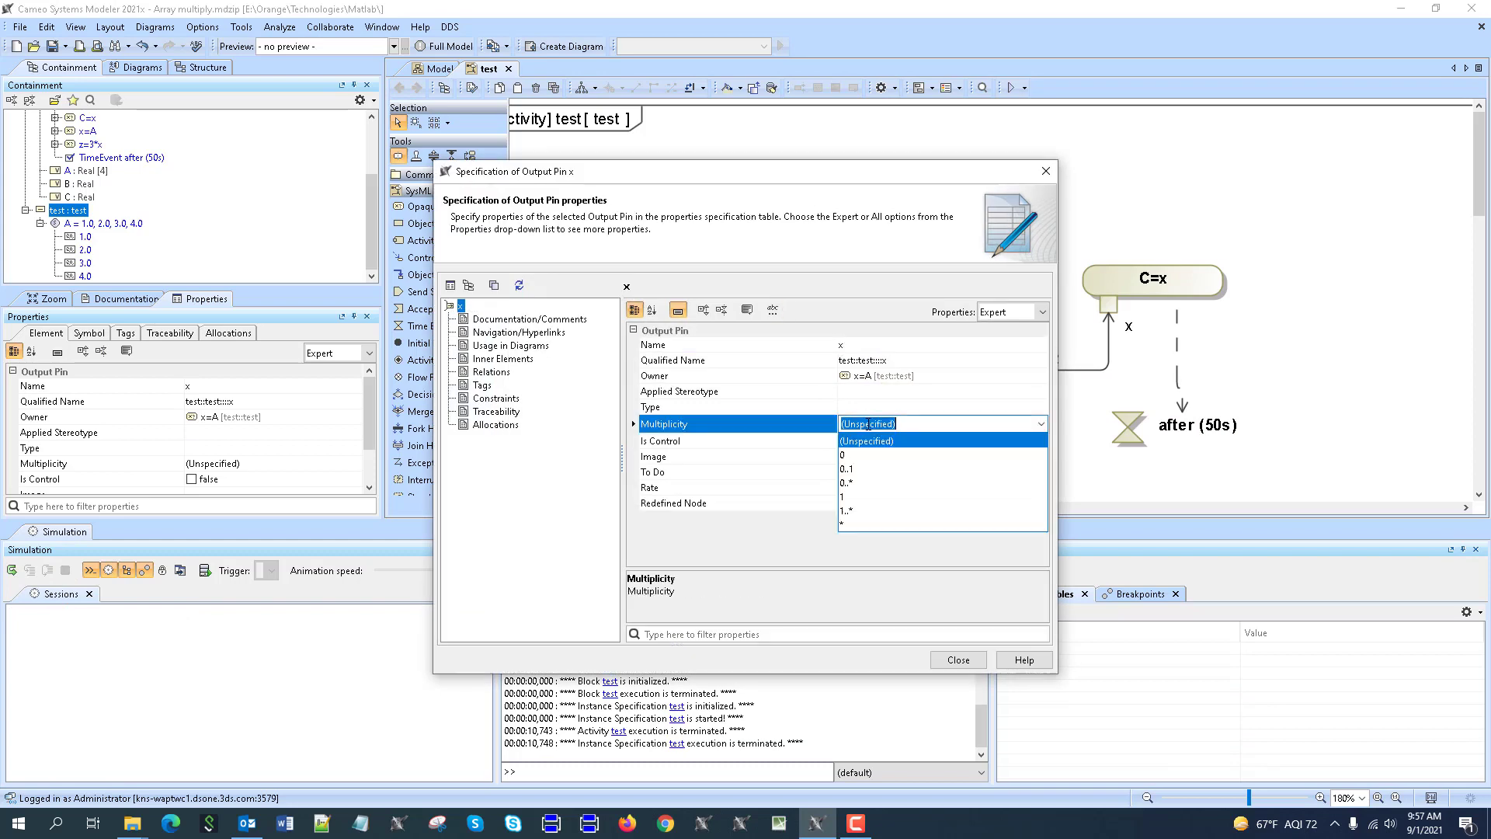
{"action": "left_click", "coordinate": [873, 537]}
{"action": "left_click", "coordinate": [957, 660]}
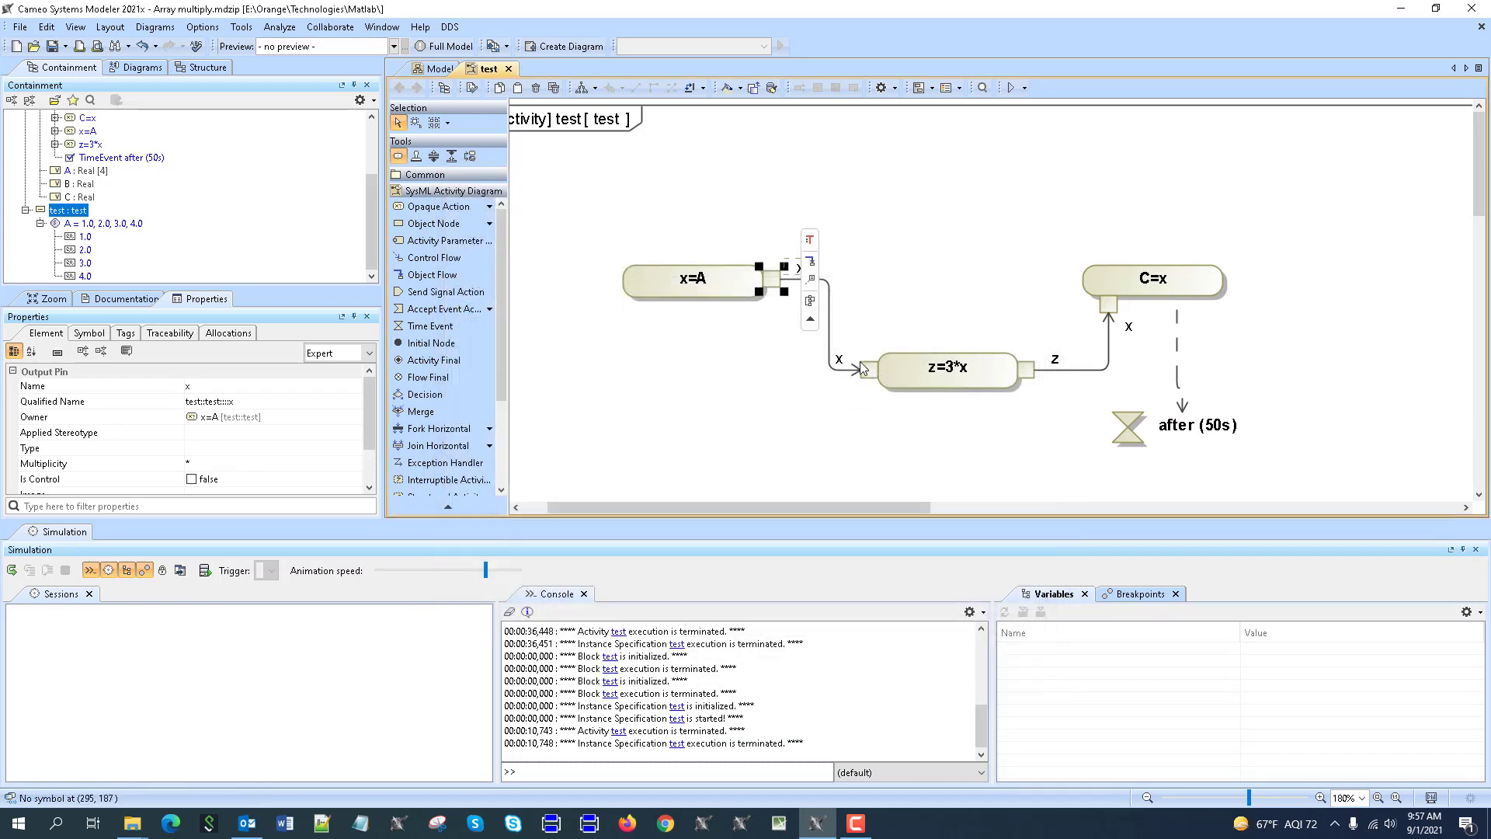
{"action": "double_click", "coordinate": [869, 371]}
{"action": "left_click", "coordinate": [867, 424]}
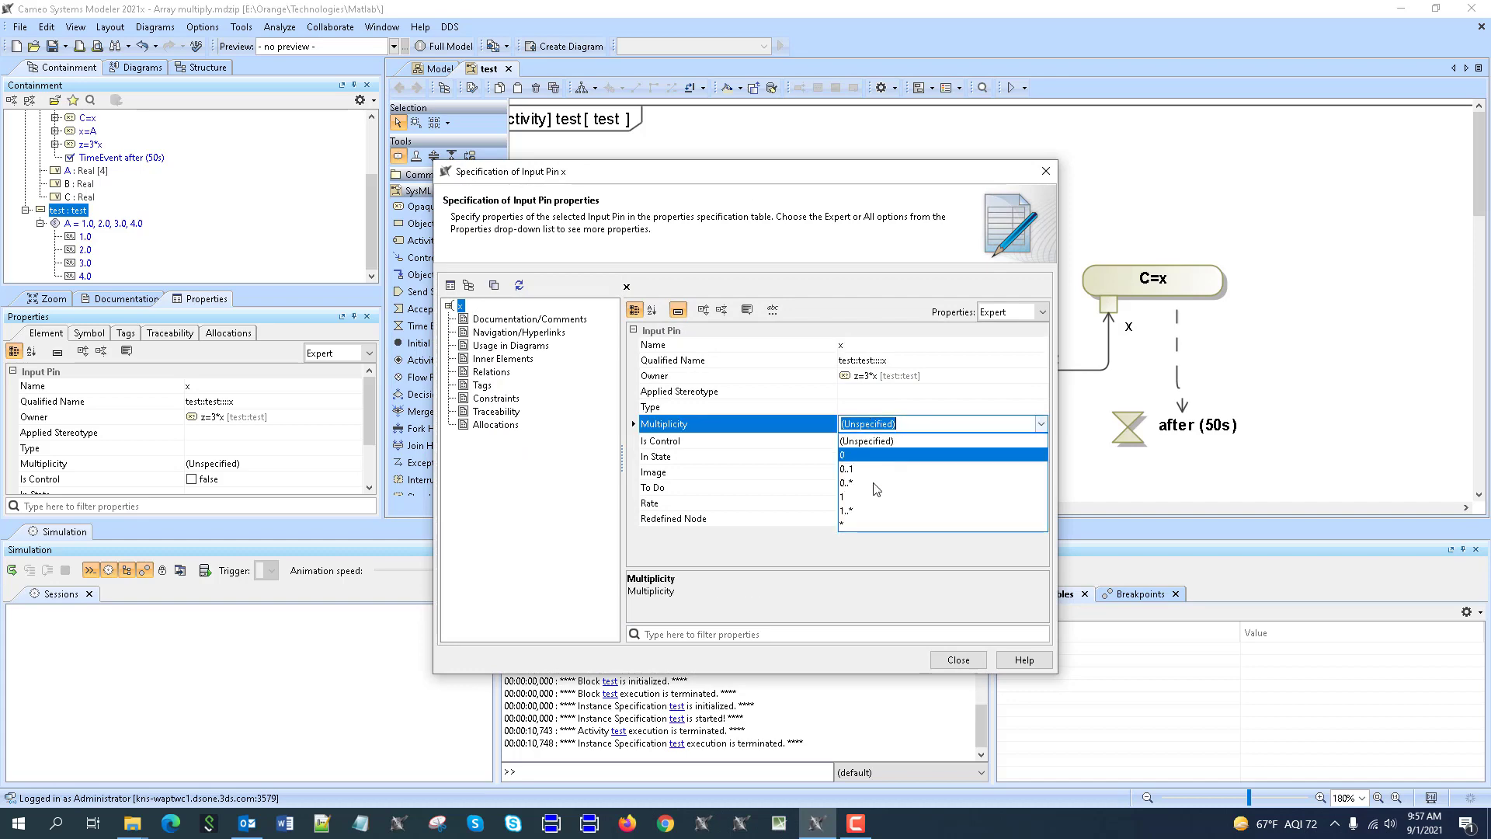
{"action": "left_click", "coordinate": [870, 525]}
{"action": "left_click", "coordinate": [958, 660]}
- Set the multiplicity to * on the z=3*x action's output pin z and the C=x action's input pin x
{"action": "double_click", "coordinate": [1025, 370]}
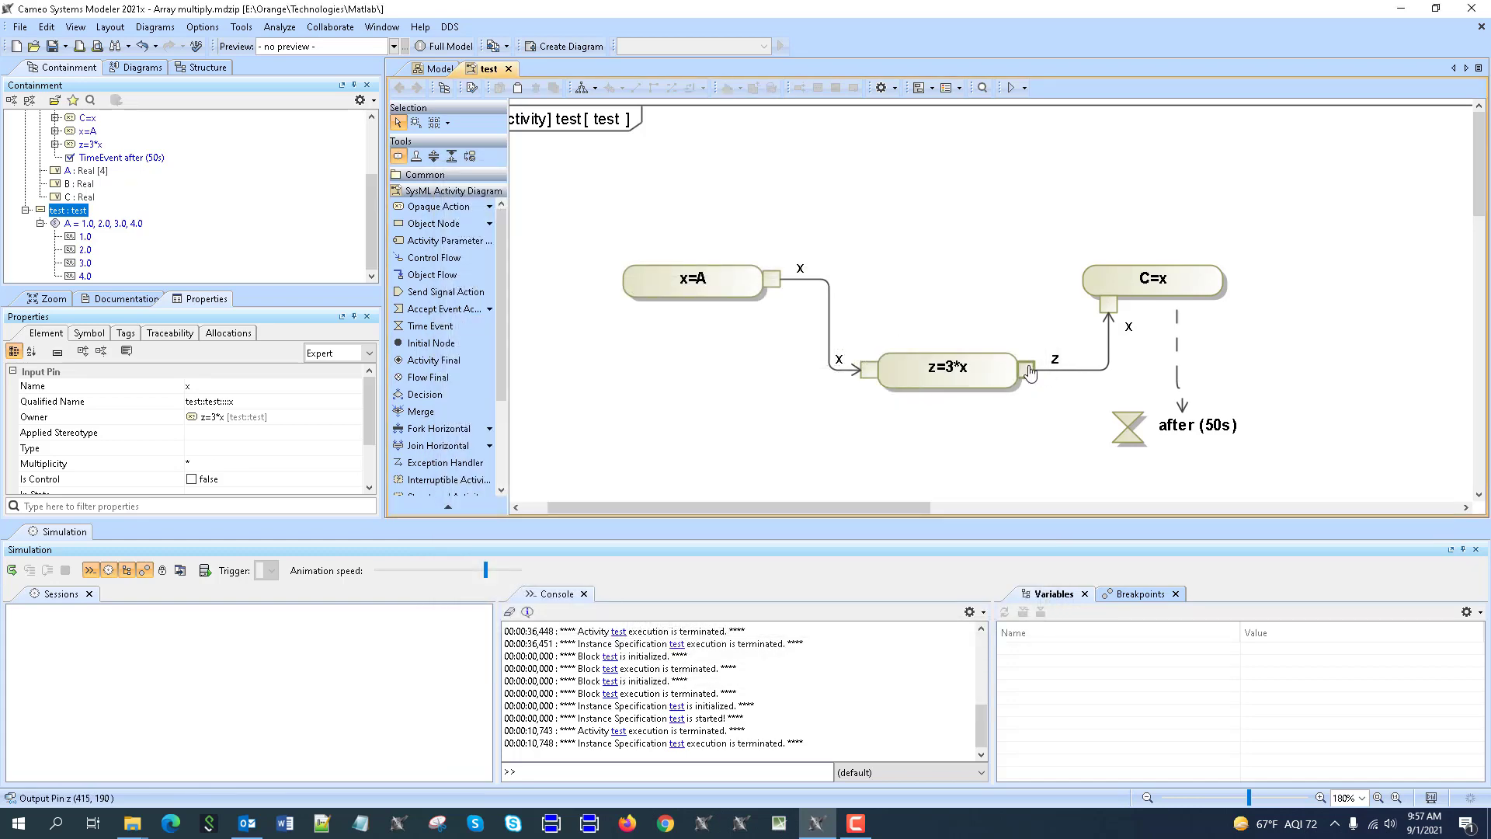
{"action": "left_click", "coordinate": [868, 423]}
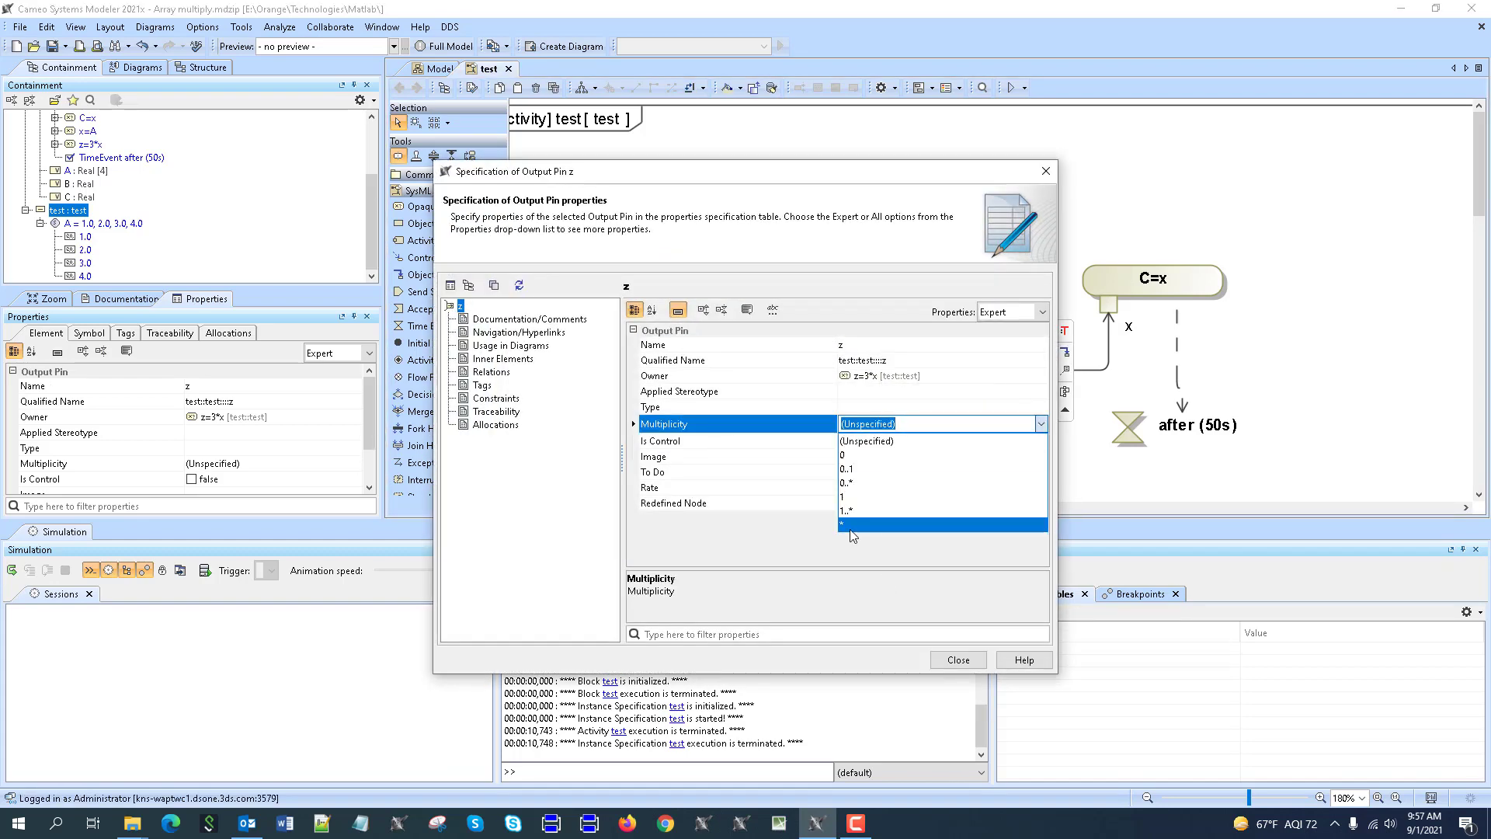
{"action": "left_click", "coordinate": [870, 525]}
{"action": "left_click", "coordinate": [958, 660]}
{"action": "double_click", "coordinate": [1108, 304]}
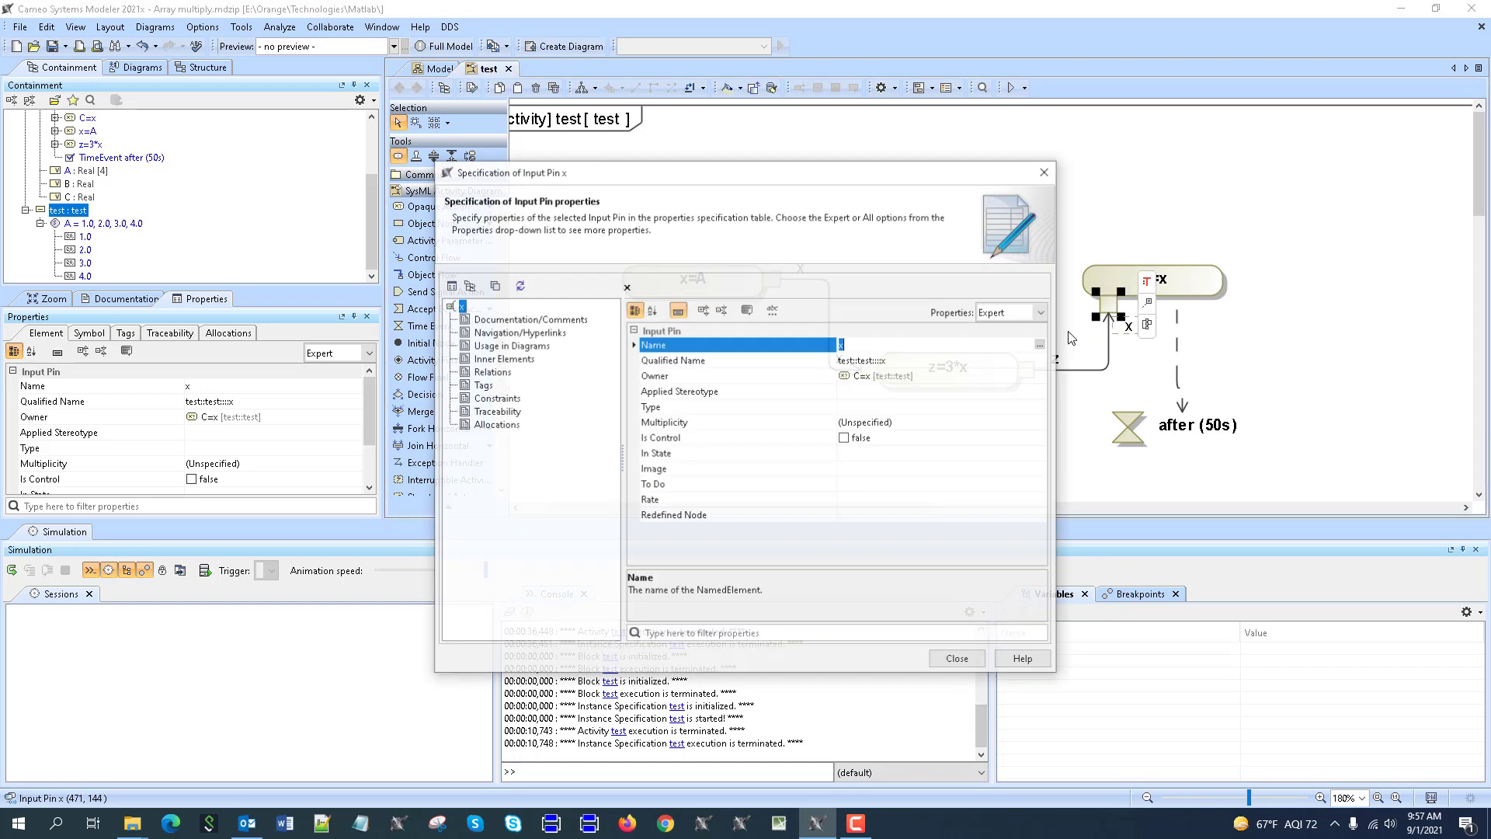
{"action": "left_click", "coordinate": [867, 424]}
{"action": "left_click", "coordinate": [896, 526]}
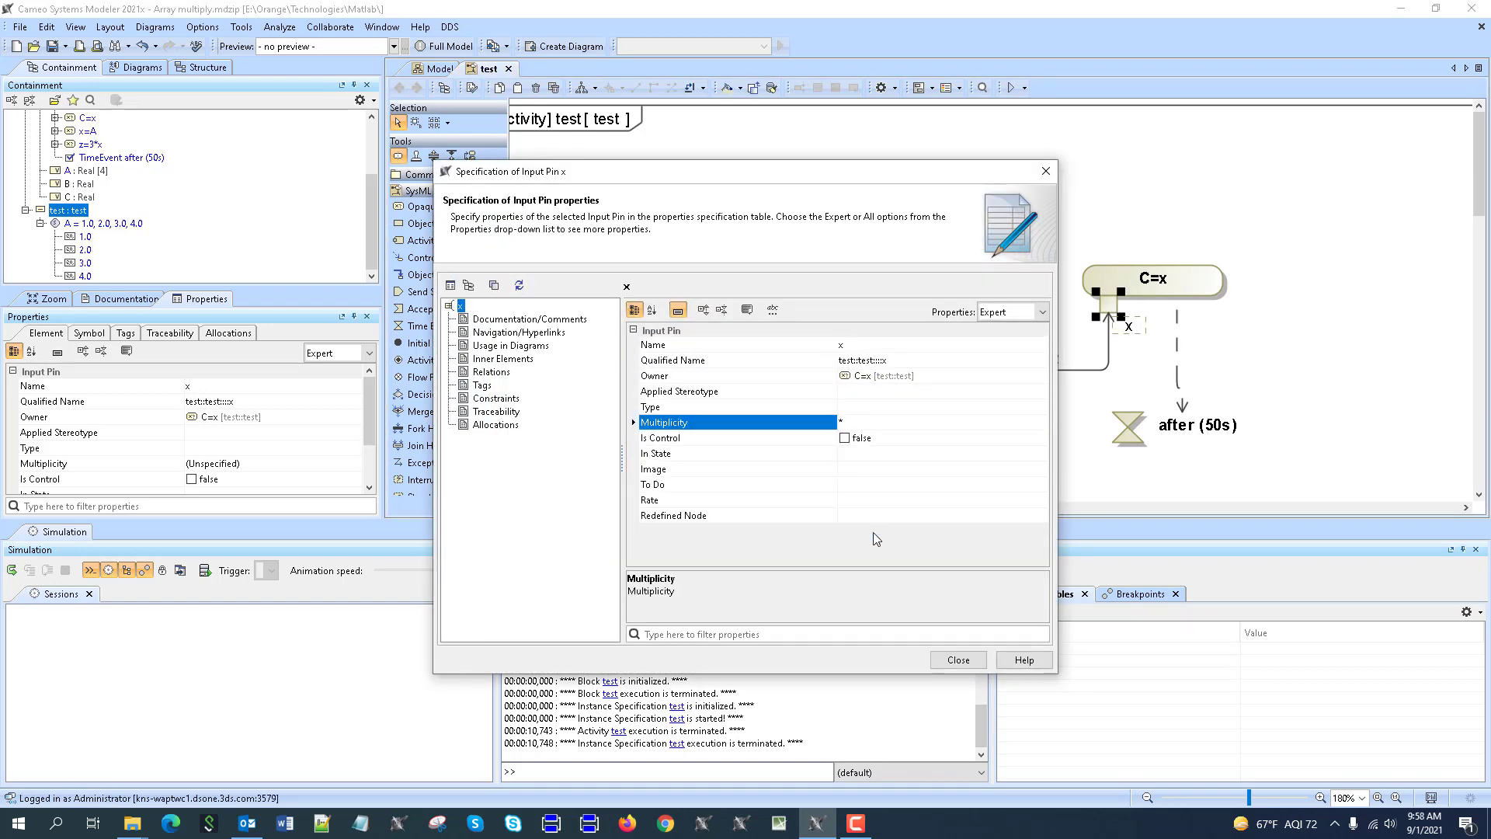
{"action": "left_click", "coordinate": [958, 660]}
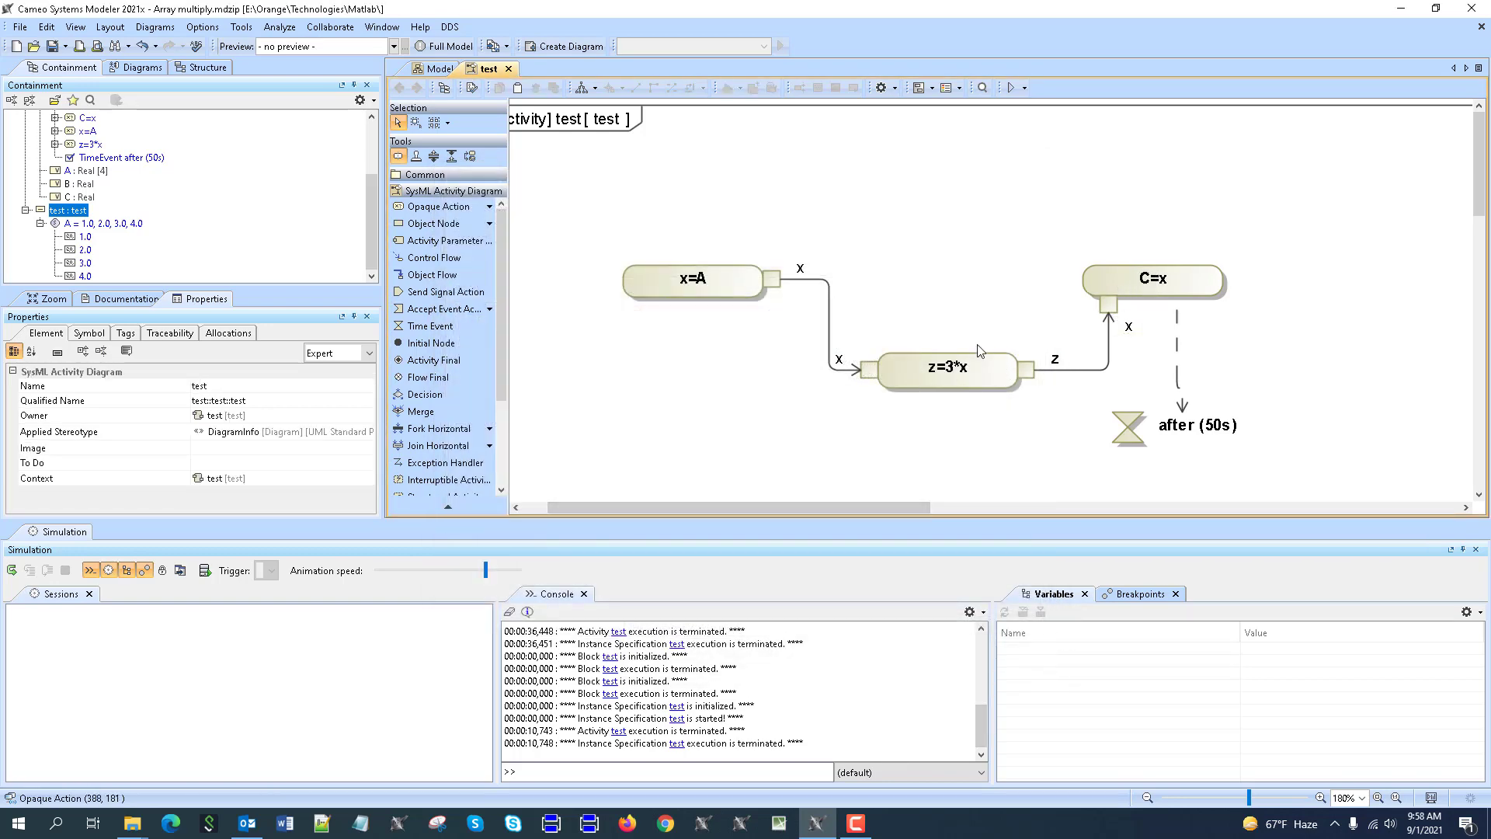
- Set the body language of the z=3*x opaque action to Matlab, keeping its body expression
{"action": "left_click", "coordinate": [918, 381]}
{"action": "double_click", "coordinate": [919, 380]}
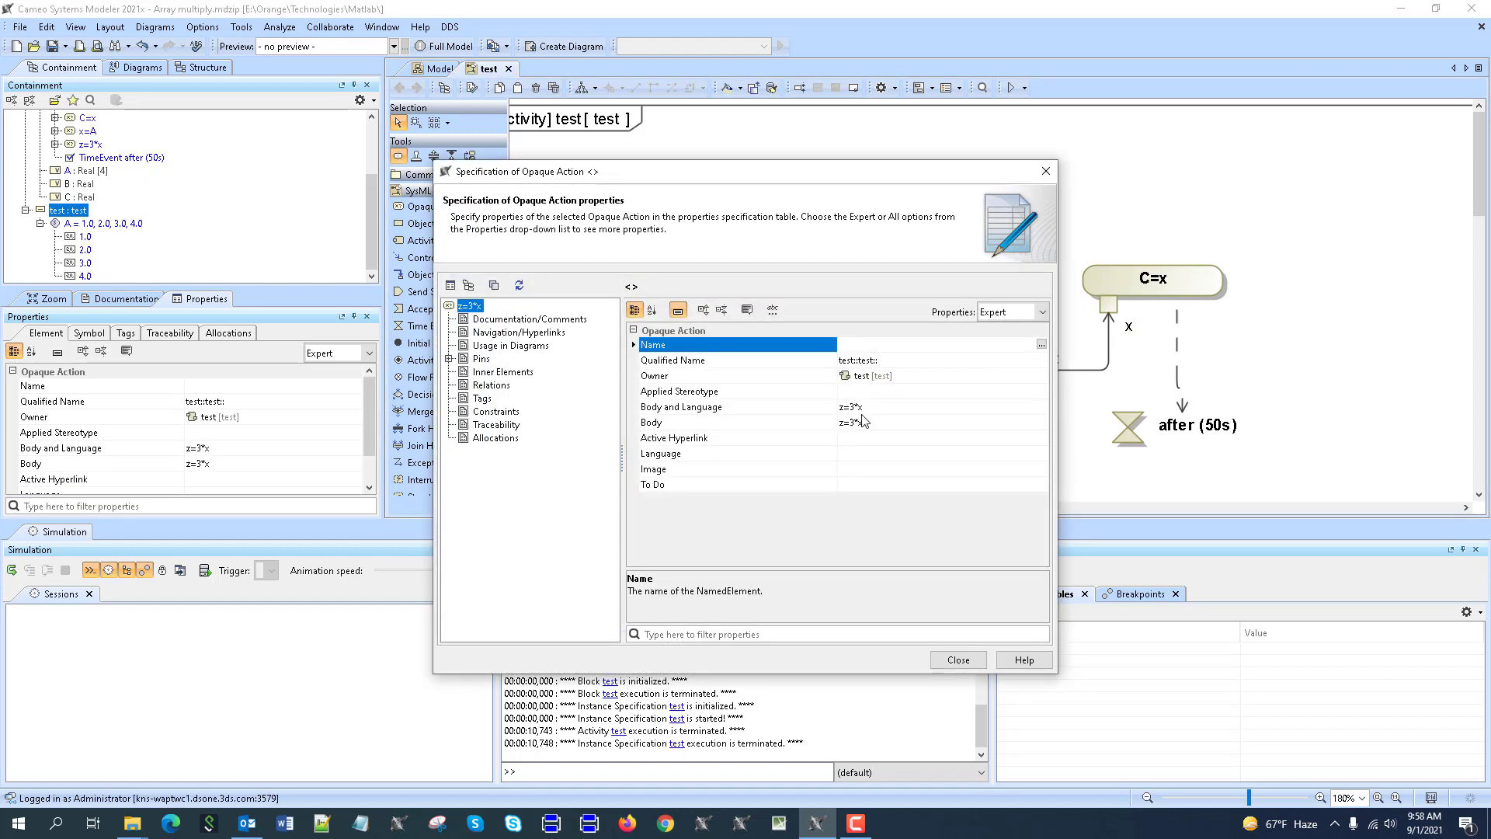
{"action": "left_click", "coordinate": [865, 454]}
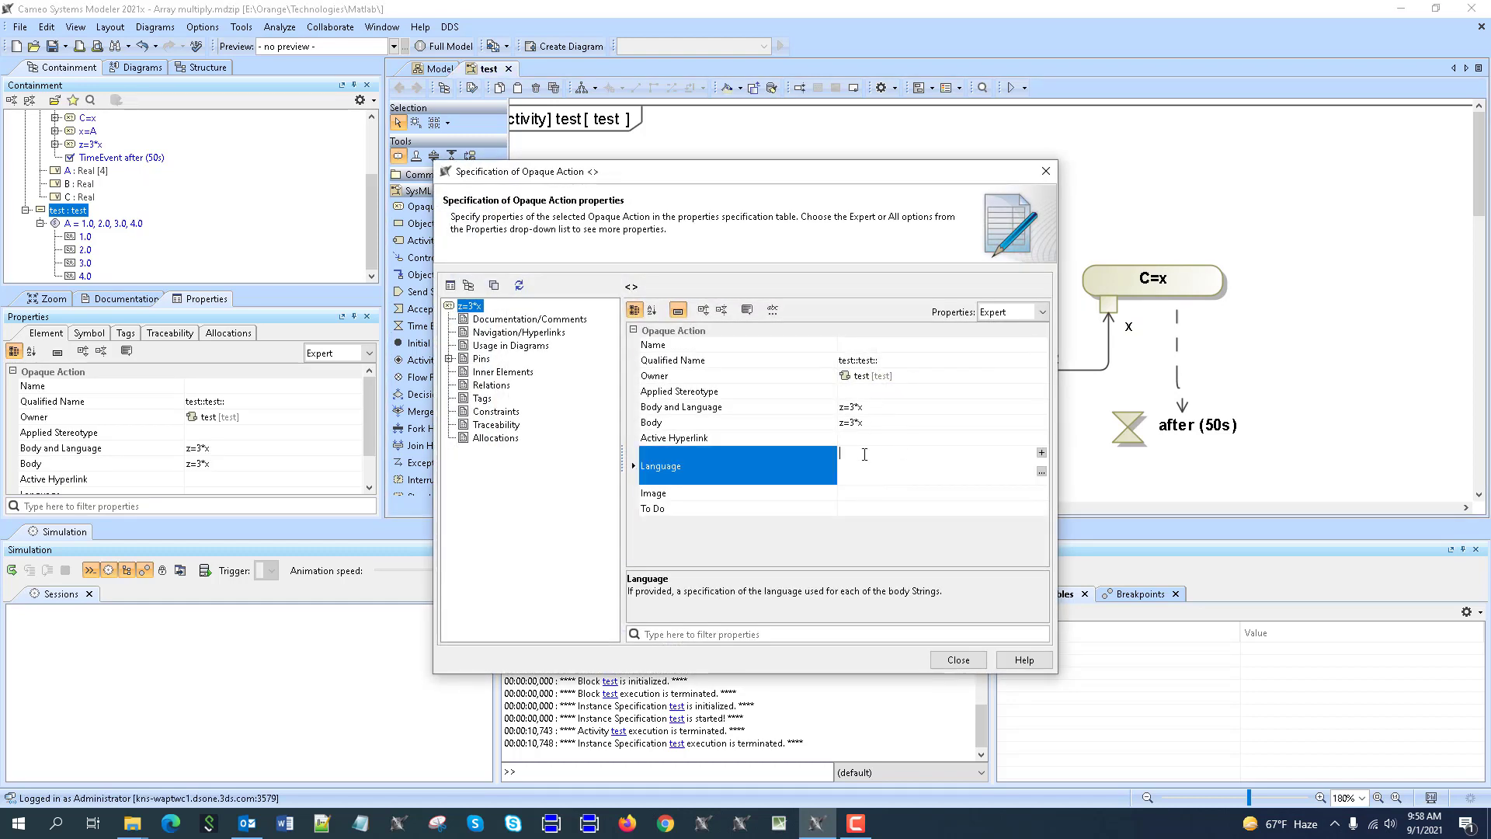
{"action": "left_click", "coordinate": [868, 420]}
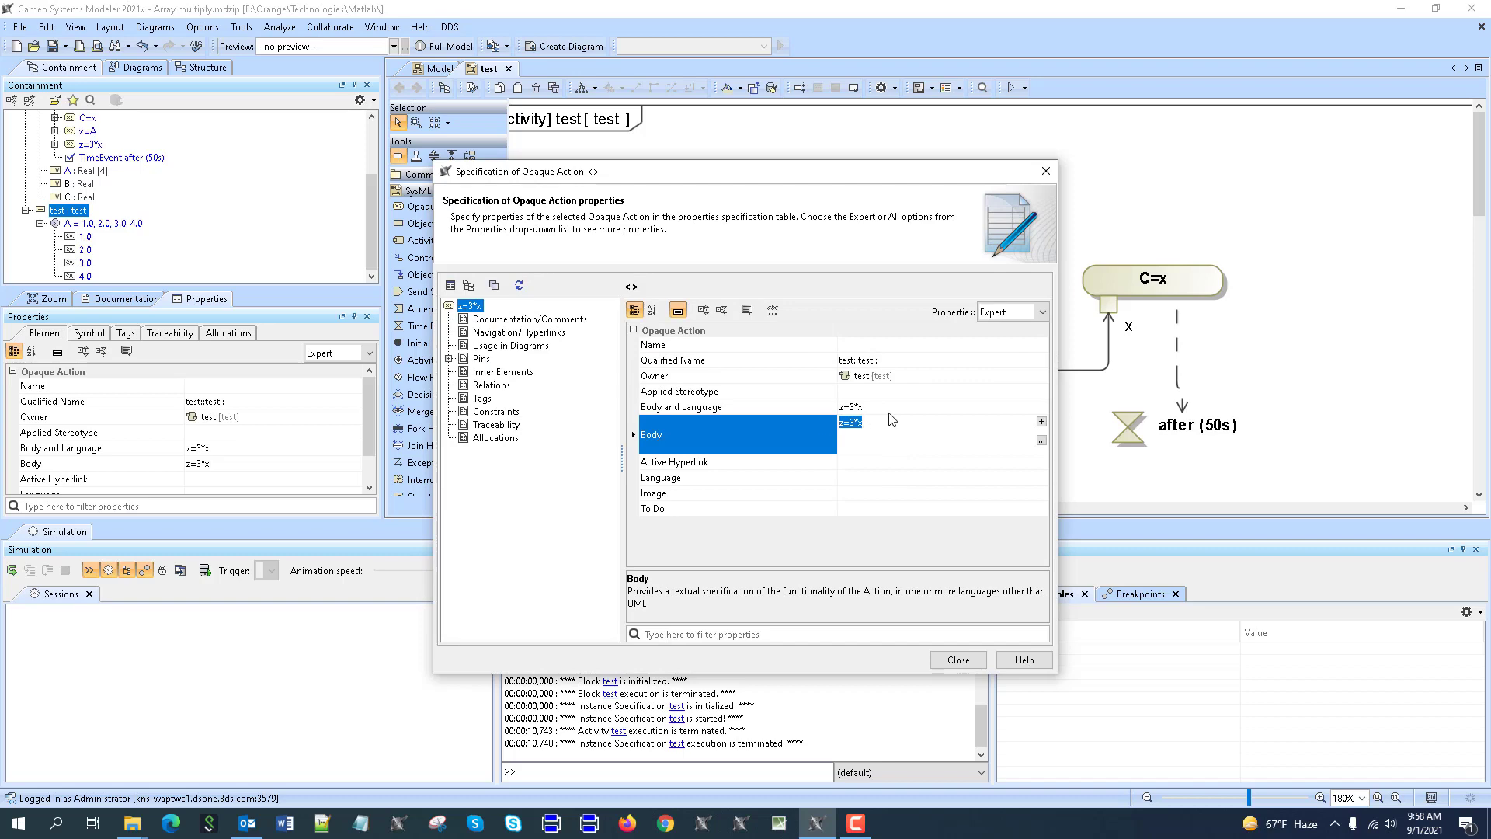
{"action": "left_click", "coordinate": [1040, 408]}
{"action": "left_click", "coordinate": [1041, 406]}
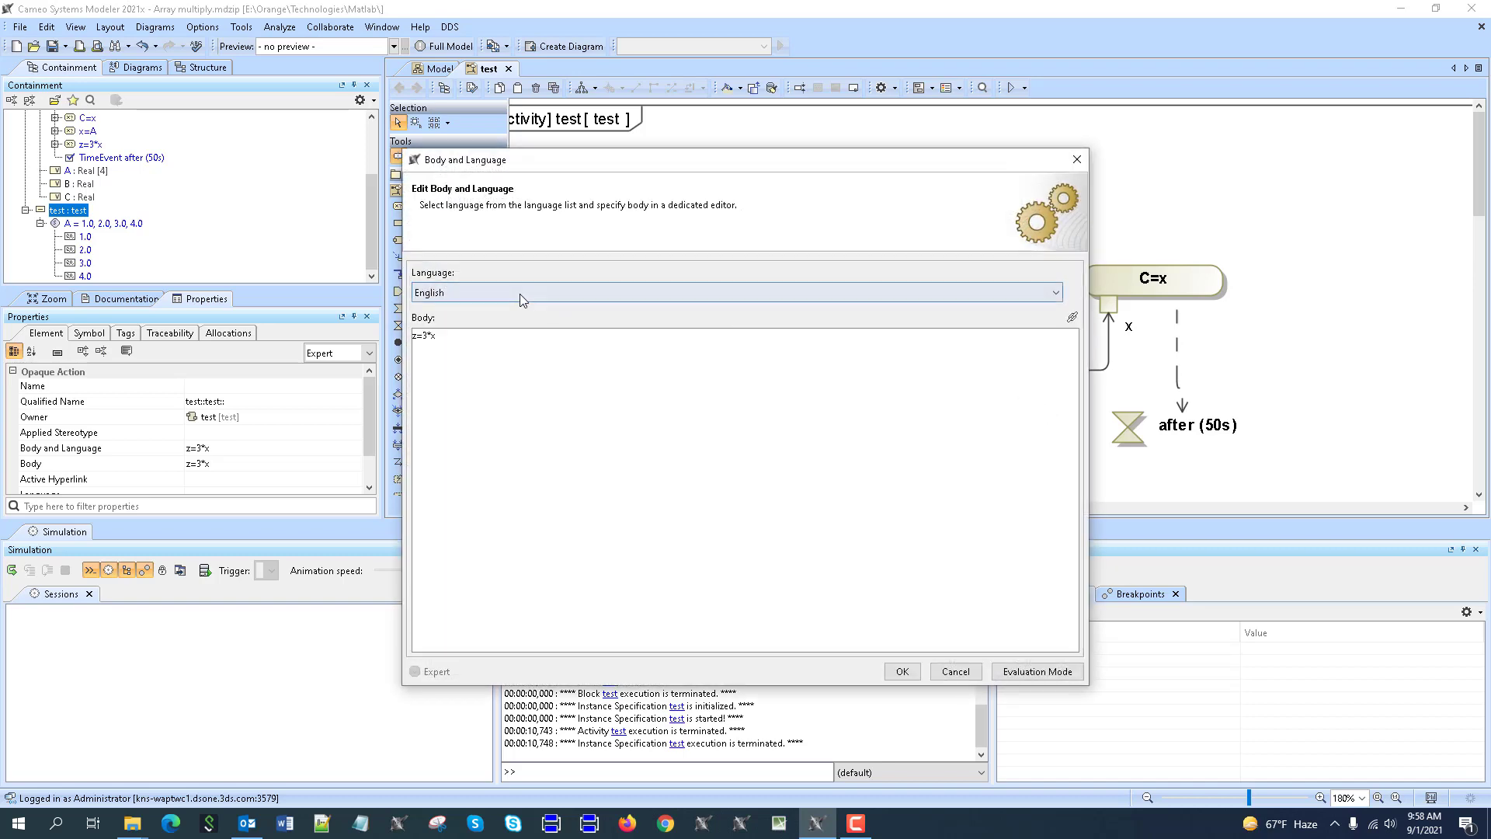
{"action": "left_click", "coordinate": [516, 292]}
{"action": "left_click", "coordinate": [447, 394]}
{"action": "left_click", "coordinate": [902, 671]}
{"action": "left_click", "coordinate": [925, 660]}
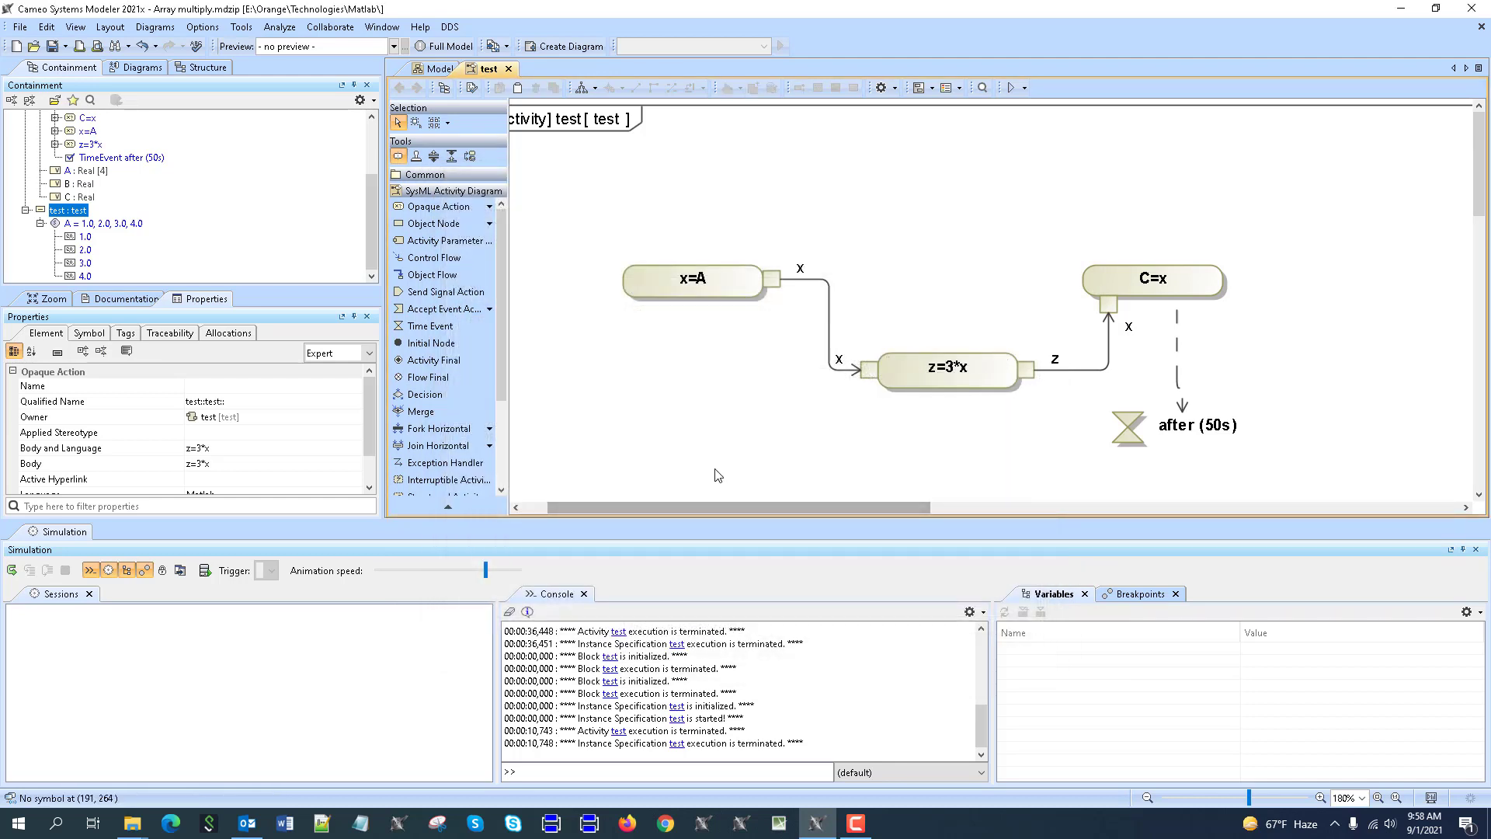
- Simulate the test instance through the activity up to the time event, and save the project
{"action": "left_click", "coordinate": [12, 574]}
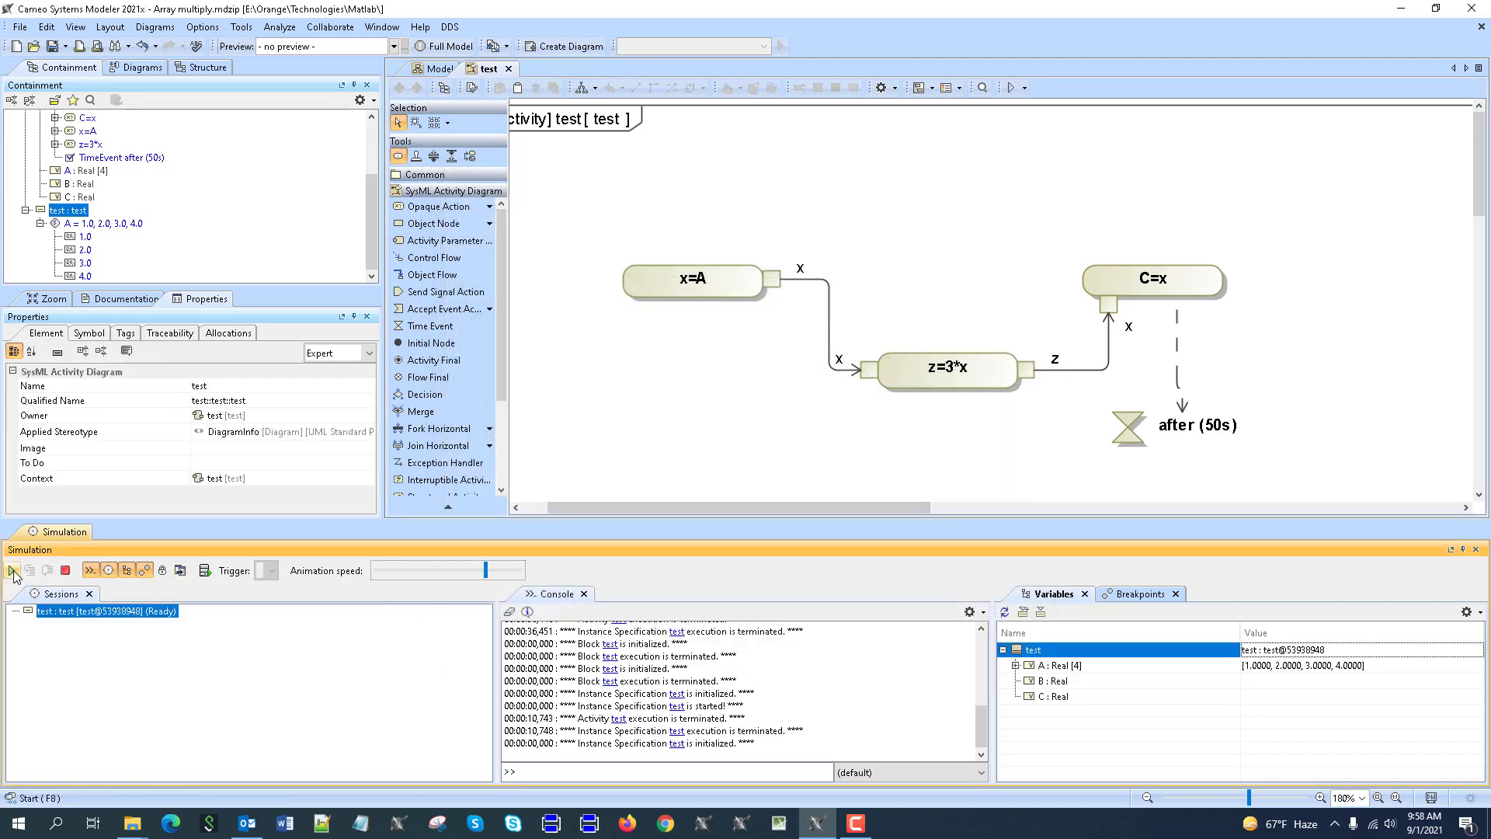
{"action": "left_click", "coordinate": [13, 574]}
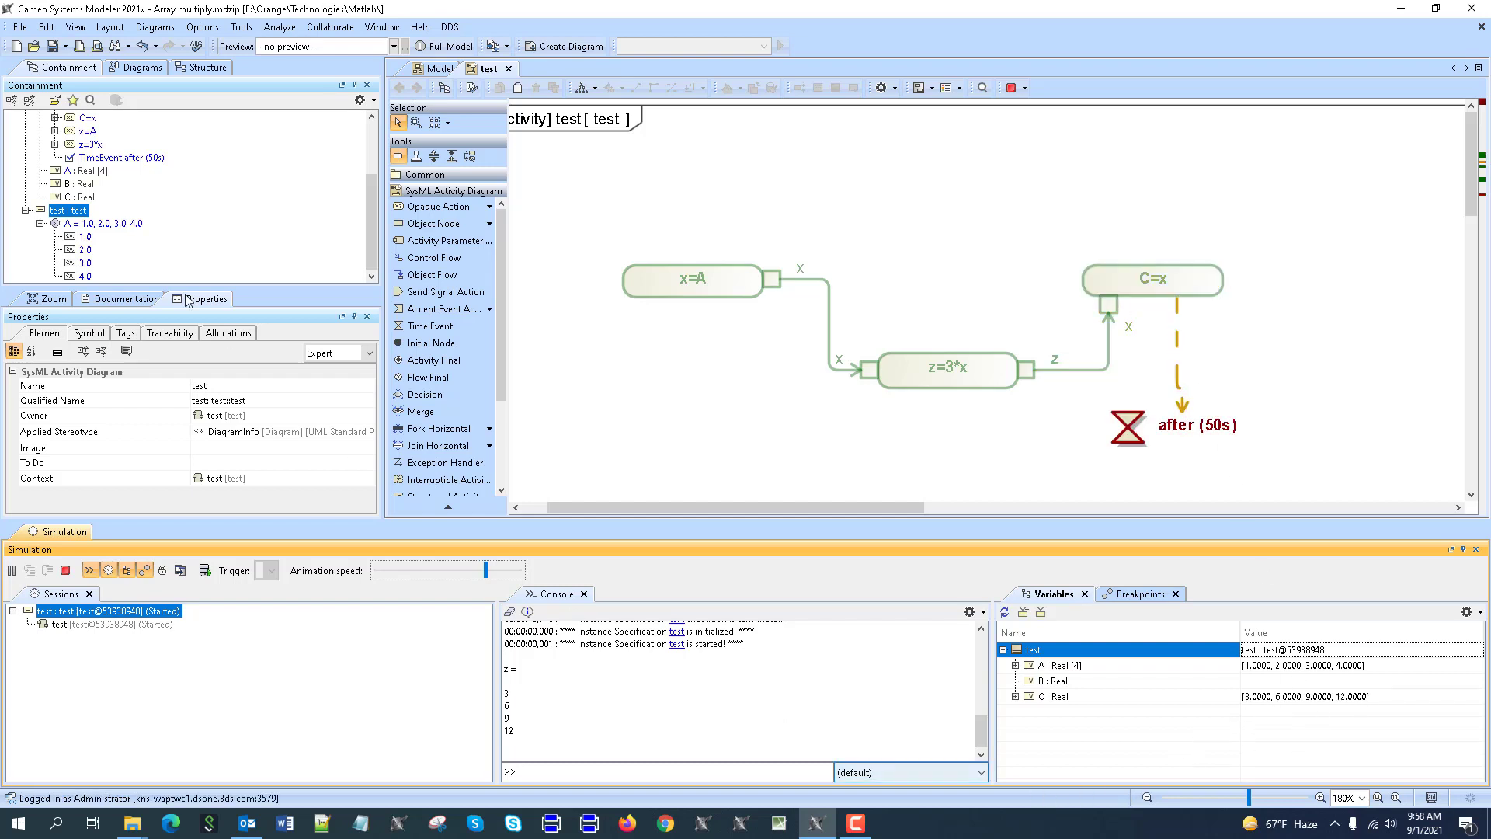
{"action": "left_click", "coordinate": [52, 48]}
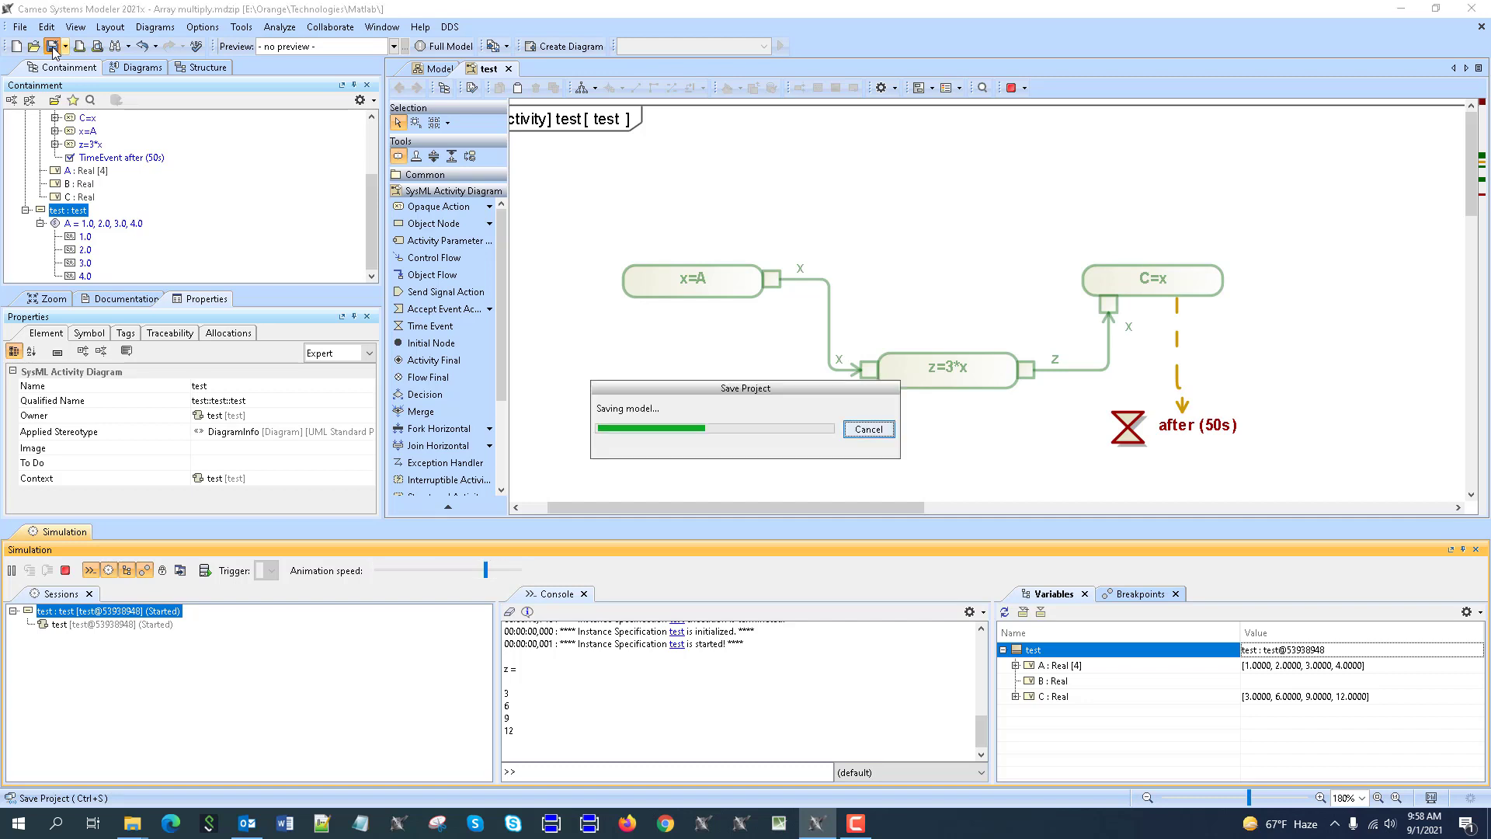